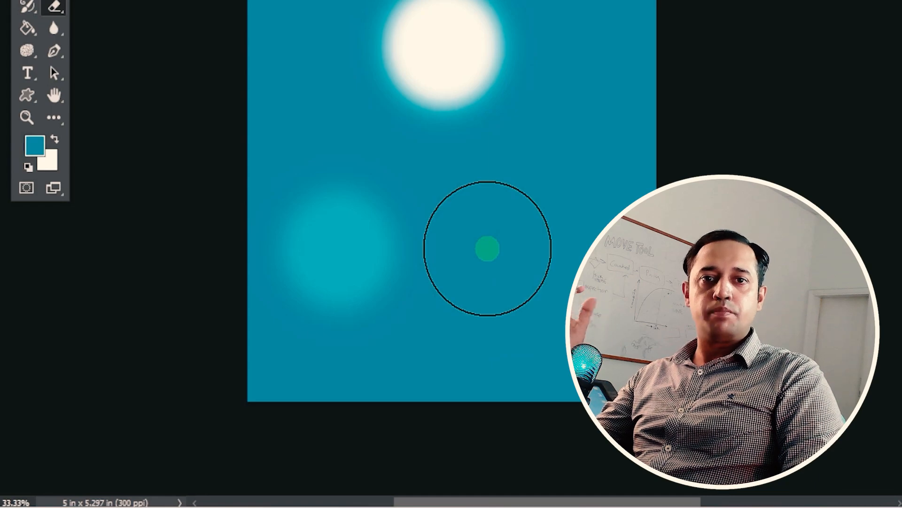
Step: Erase soft-edged circular spots across the blue canvas, including a row of smaller ones near its lower edge
{"action": "left_click", "coordinate": [487, 248]}
{"action": "left_click", "coordinate": [575, 116]}
{"action": "left_click", "coordinate": [322, 96]}
{"action": "left_click", "coordinate": [505, 362]}
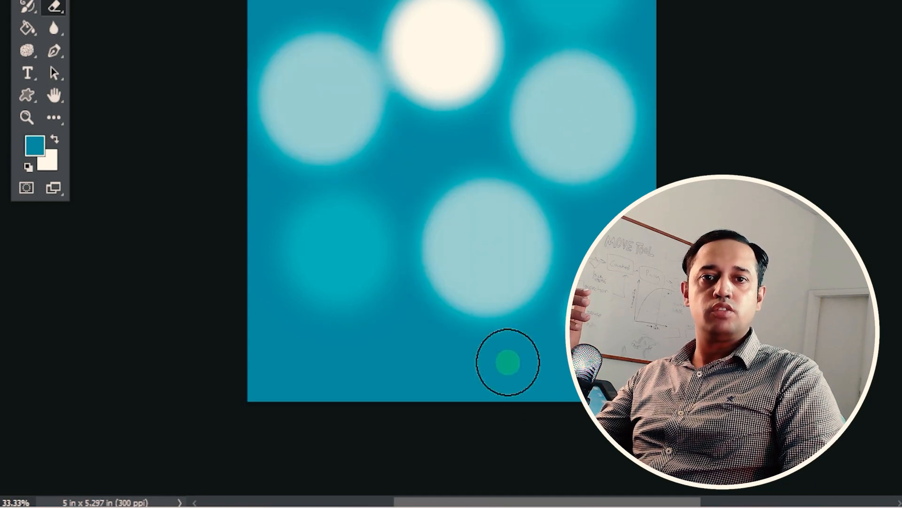
{"action": "left_click", "coordinate": [411, 354]}
{"action": "left_click", "coordinate": [337, 350]}
{"action": "left_click", "coordinate": [274, 355]}
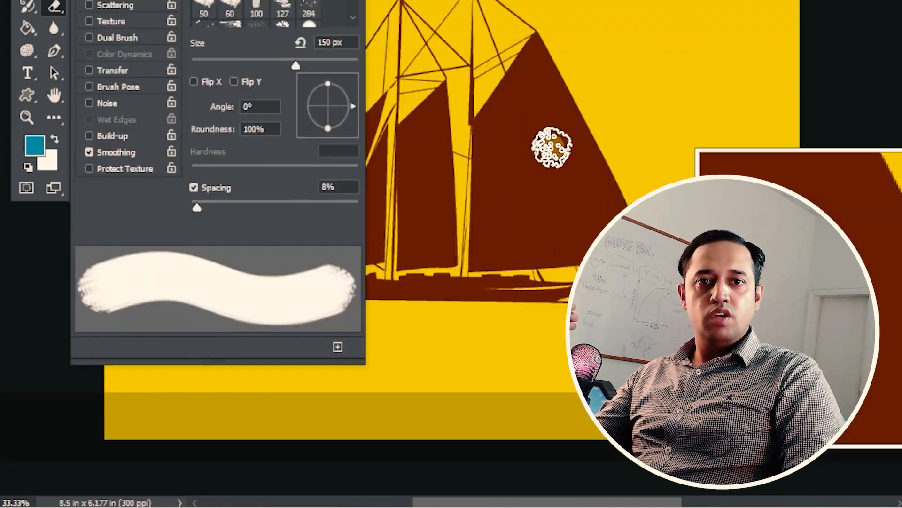
Step: Erase scattered textured spots on the brown ship's large sail with a 150 px textured eraser brush
{"action": "left_click", "coordinate": [500, 155]}
{"action": "left_click", "coordinate": [540, 221]}
{"action": "left_click", "coordinate": [590, 196]}
{"action": "left_click", "coordinate": [496, 217]}
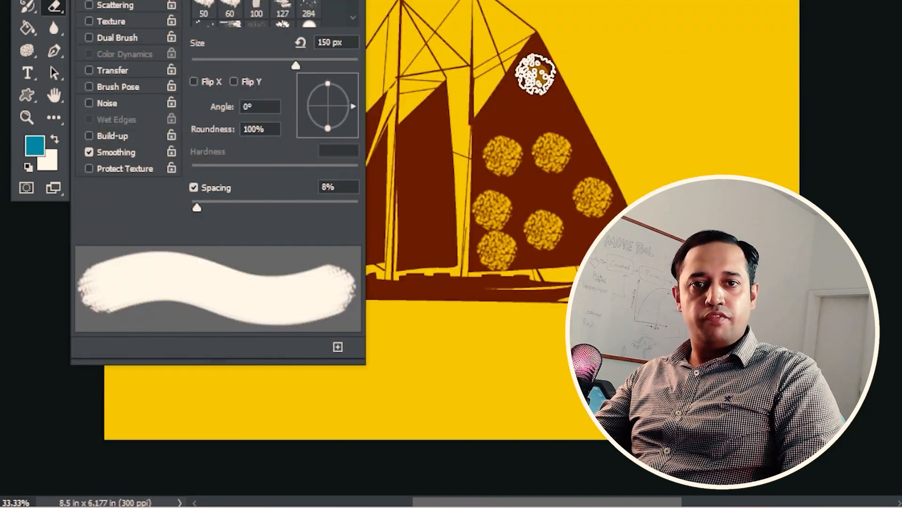
{"action": "key", "text": "ctrl+plus"}
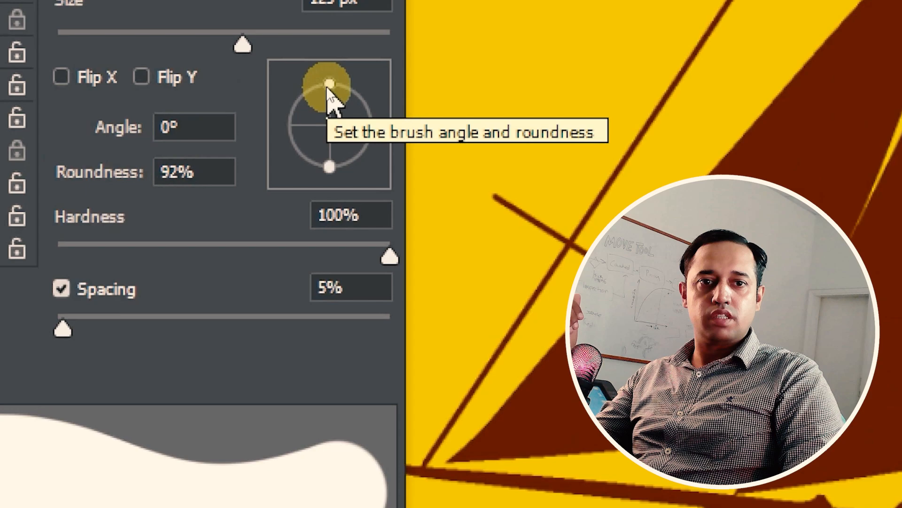
Step: Set the eraser brush's roundness to 37% and its angle to 45°
{"action": "left_click_drag", "start_coordinate": [329, 84], "coordinate": [329, 109]}
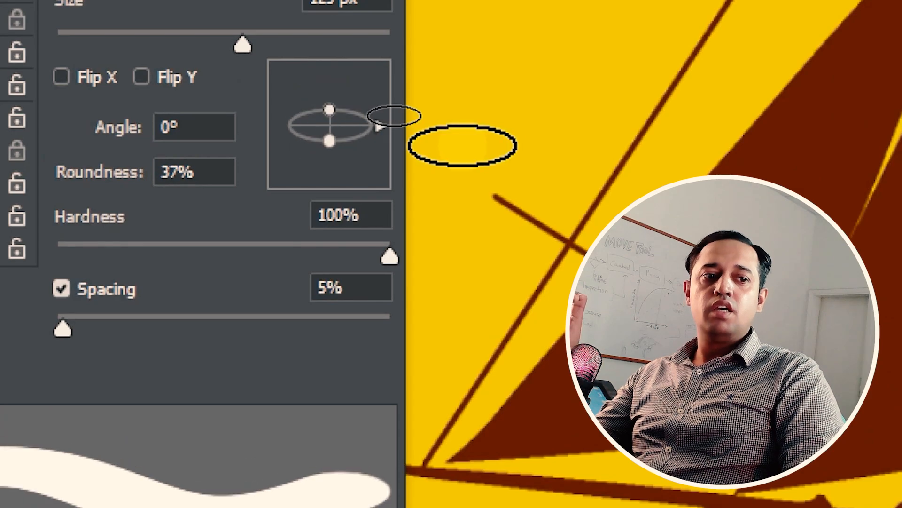
{"action": "mouse_move", "coordinate": [380, 126]}
{"action": "left_mouse_down"}
{"action": "mouse_move", "coordinate": [383, 95]}
{"action": "mouse_move", "coordinate": [362, 115]}
{"action": "mouse_move", "coordinate": [308, 123]}
{"action": "left_mouse_up"}
{"action": "double_click", "coordinate": [202, 126]}
{"action": "type", "text": "45"}
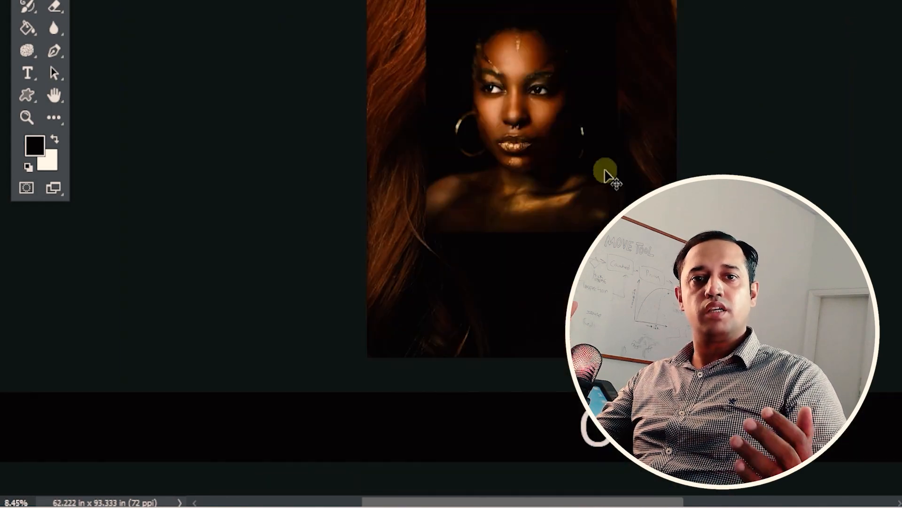
Step: Move the gold-toned portrait upward over the red-haired portrait to blend the faces
{"action": "left_click_drag", "start_coordinate": [605, 171], "coordinate": [589, 25]}
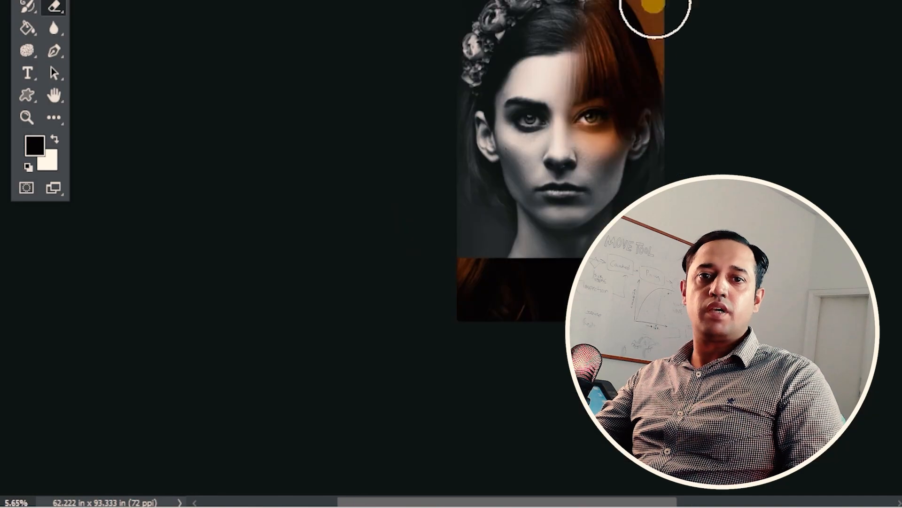
{"action": "key", "text": "ctrl+plus"}
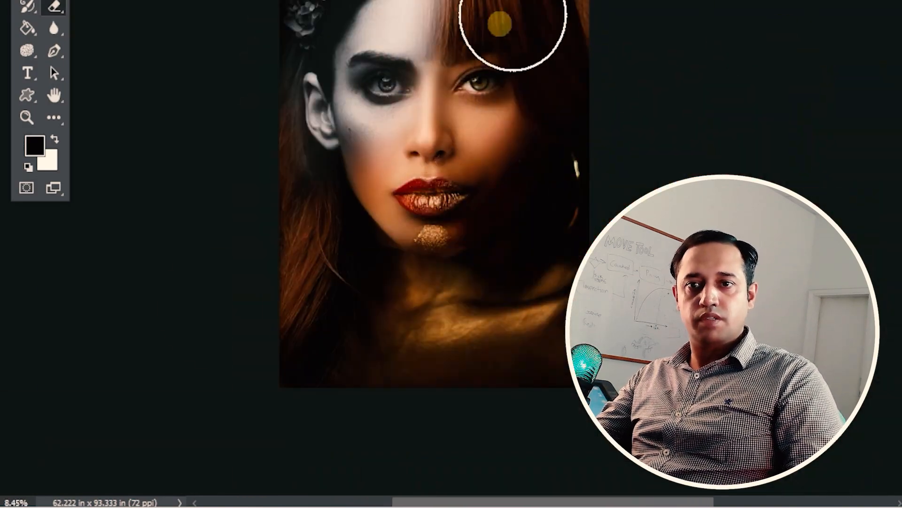
{"action": "left_click", "coordinate": [464, 235], "text": "alt"}
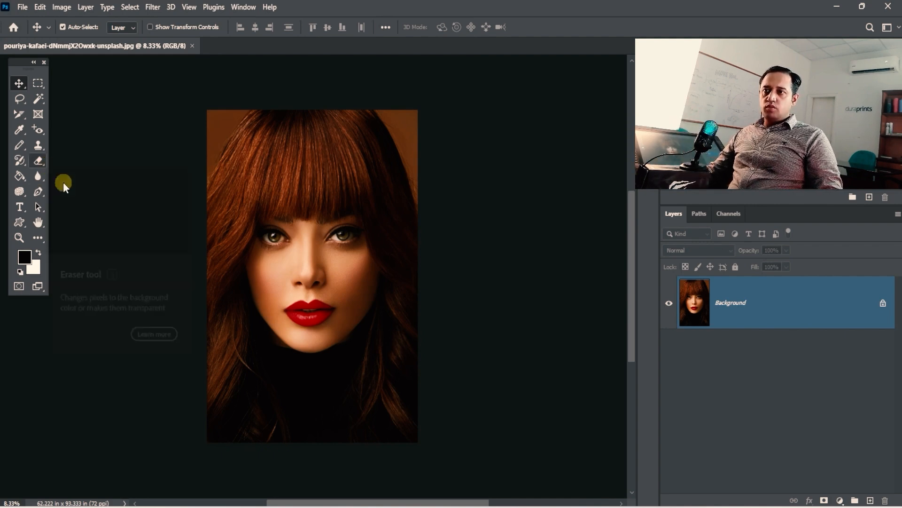
Step: Activate the Eraser tool and enlarge its brush to 1000 px
{"action": "left_click", "coordinate": [44, 164]}
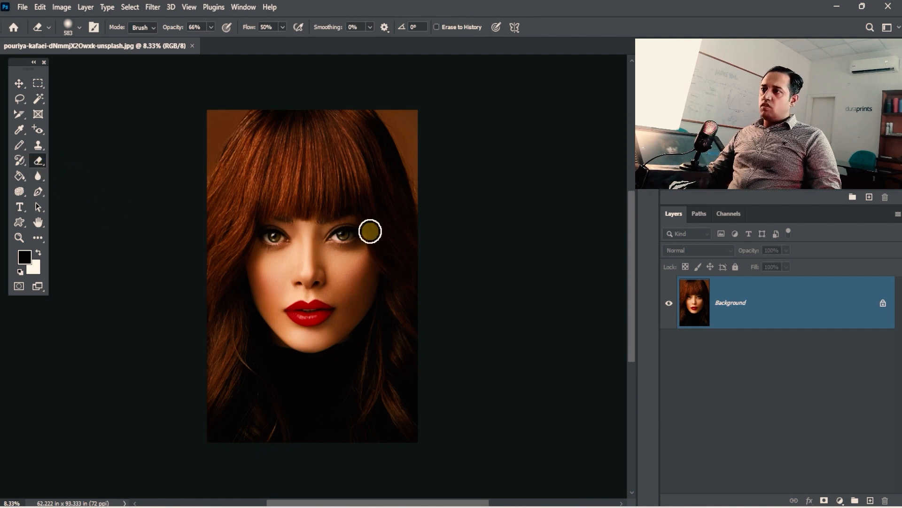
{"action": "key", "text": "bracketright"}
{"action": "key", "text": "bracketright"}
{"action": "key", "text": "bracketright"}
{"action": "key", "text": "bracketright"}
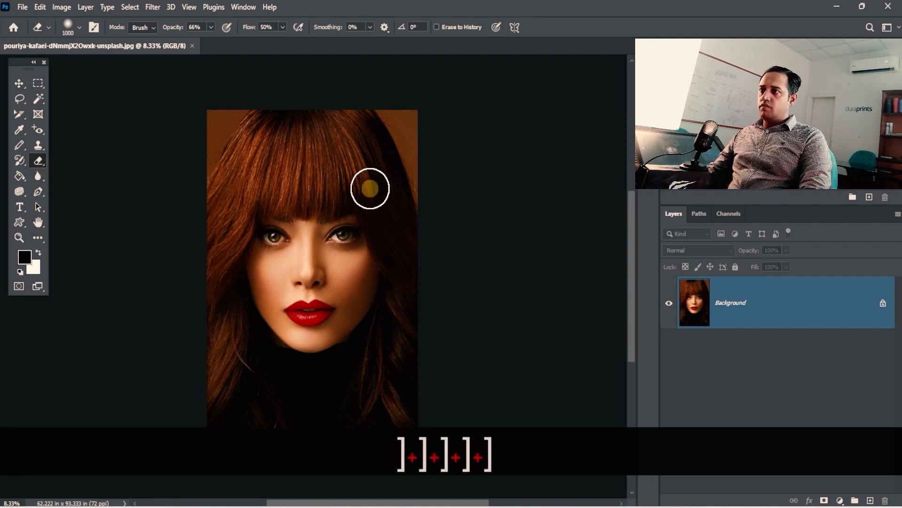
Step: Try erasing a band across the top of the portrait at 66% opacity and 50% flow
{"action": "mouse_move", "coordinate": [423, 117]}
{"action": "left_mouse_down"}
{"action": "mouse_move", "coordinate": [185, 117]}
{"action": "mouse_move", "coordinate": [546, 119]}
{"action": "mouse_move", "coordinate": [141, 117]}
{"action": "mouse_move", "coordinate": [492, 129]}
{"action": "mouse_move", "coordinate": [216, 131]}
{"action": "mouse_move", "coordinate": [189, 144]}
{"action": "mouse_move", "coordinate": [508, 151]}
{"action": "mouse_move", "coordinate": [65, 151]}
{"action": "left_mouse_up"}
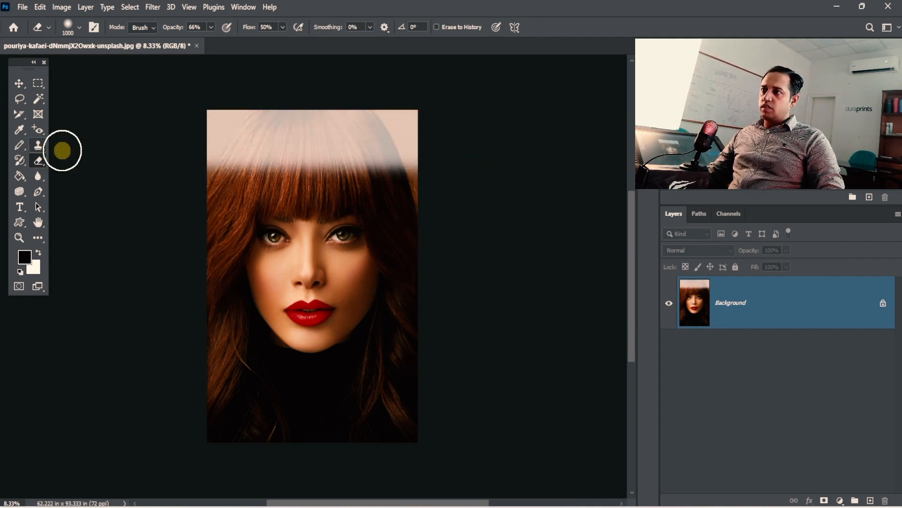
{"action": "key", "text": "ctrl+z"}
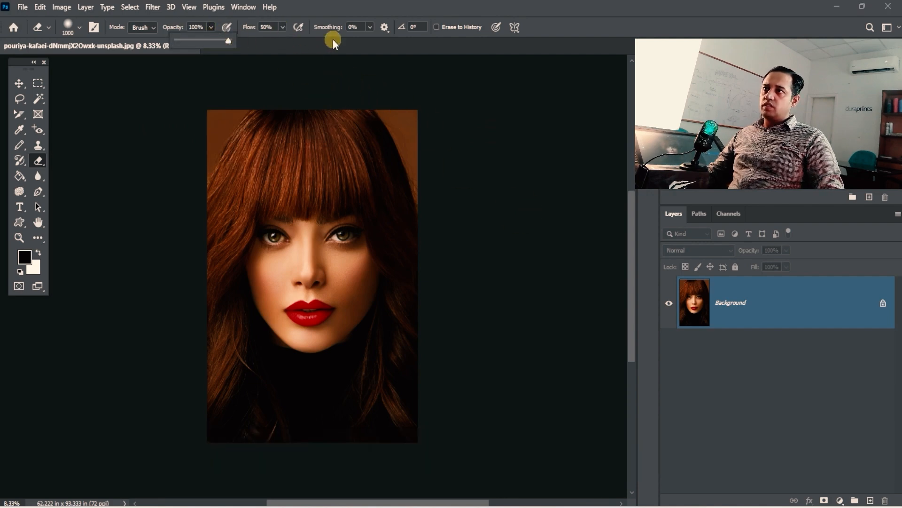
Step: Set the eraser's opacity and flow to 100% and try erasing the upper part of the portrait
{"action": "left_click_drag", "start_coordinate": [282, 29], "coordinate": [400, 33]}
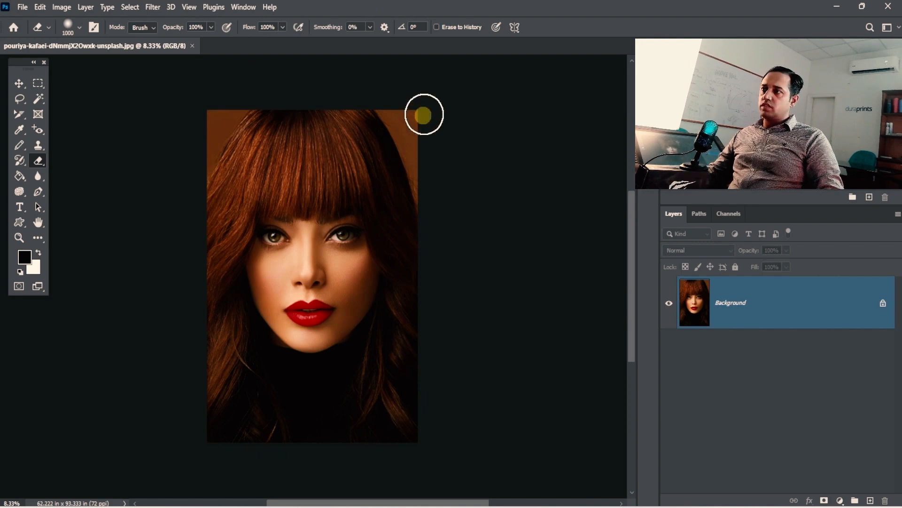
{"action": "mouse_move", "coordinate": [423, 113]}
{"action": "left_mouse_down"}
{"action": "mouse_move", "coordinate": [60, 112]}
{"action": "mouse_move", "coordinate": [490, 121]}
{"action": "mouse_move", "coordinate": [72, 123]}
{"action": "mouse_move", "coordinate": [441, 139]}
{"action": "mouse_move", "coordinate": [38, 137]}
{"action": "mouse_move", "coordinate": [484, 149]}
{"action": "mouse_move", "coordinate": [4, 169]}
{"action": "mouse_move", "coordinate": [532, 169]}
{"action": "left_mouse_up"}
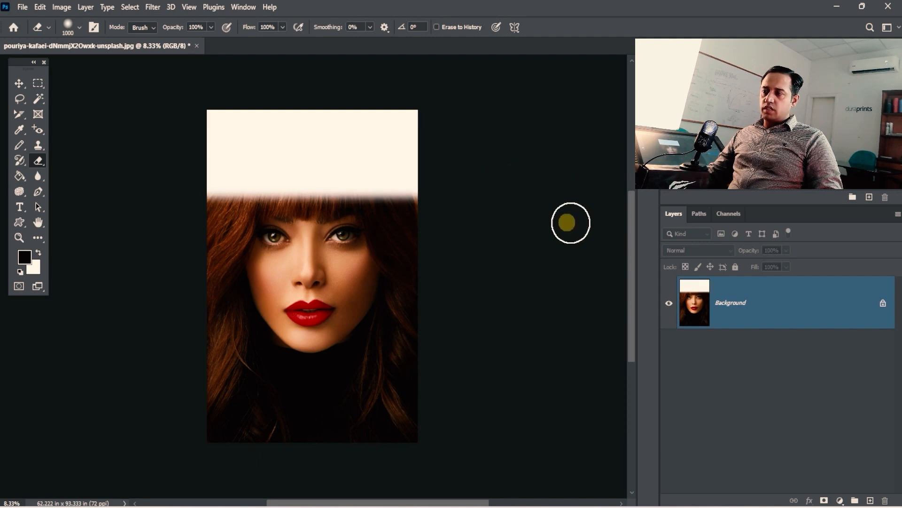
{"action": "key", "text": "ctrl+z"}
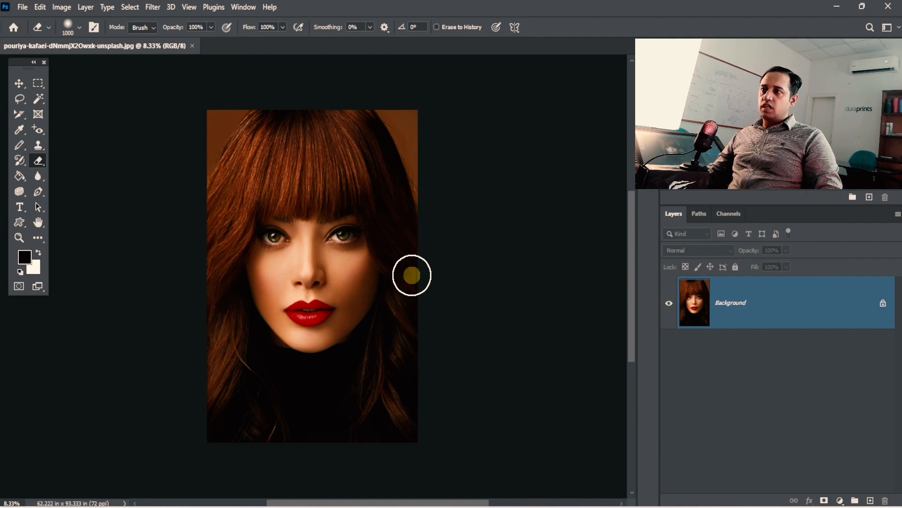
Step: Convert the locked Background into a regular layer with the default settings
{"action": "right_click", "coordinate": [707, 318]}
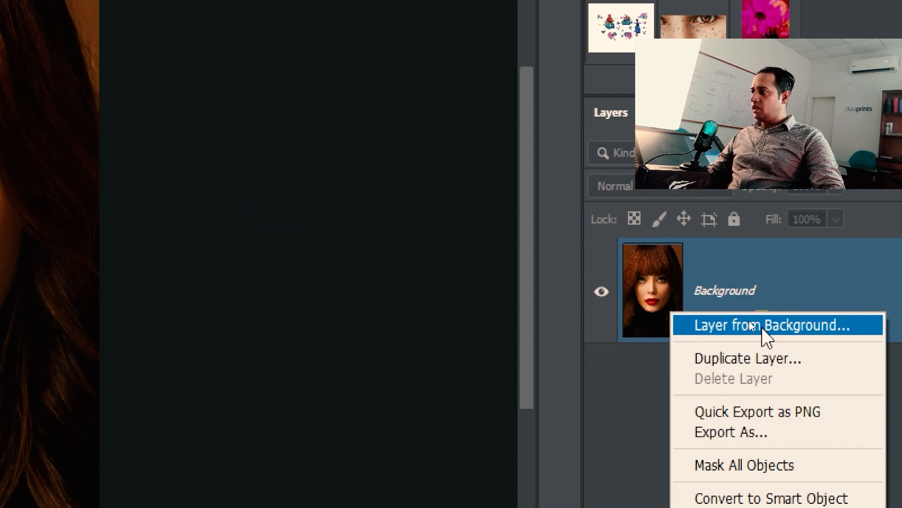
{"action": "left_click", "coordinate": [761, 329]}
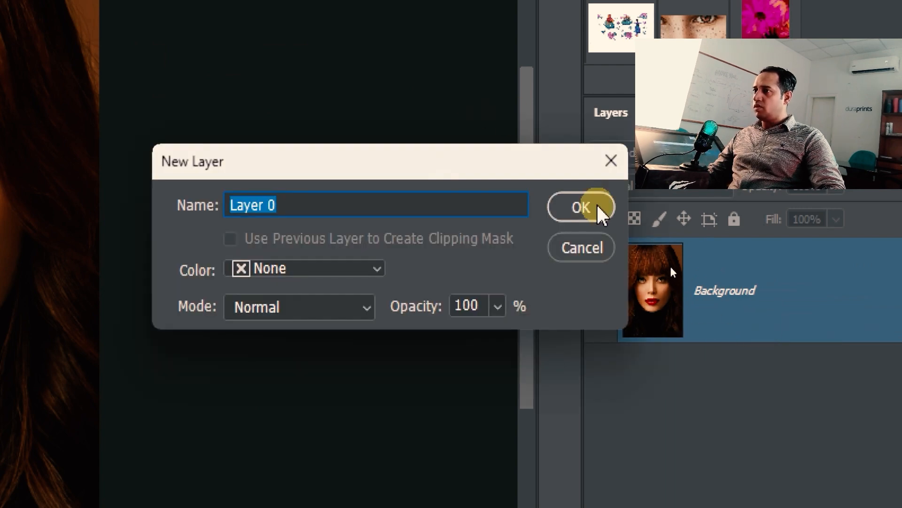
{"action": "left_click", "coordinate": [592, 210]}
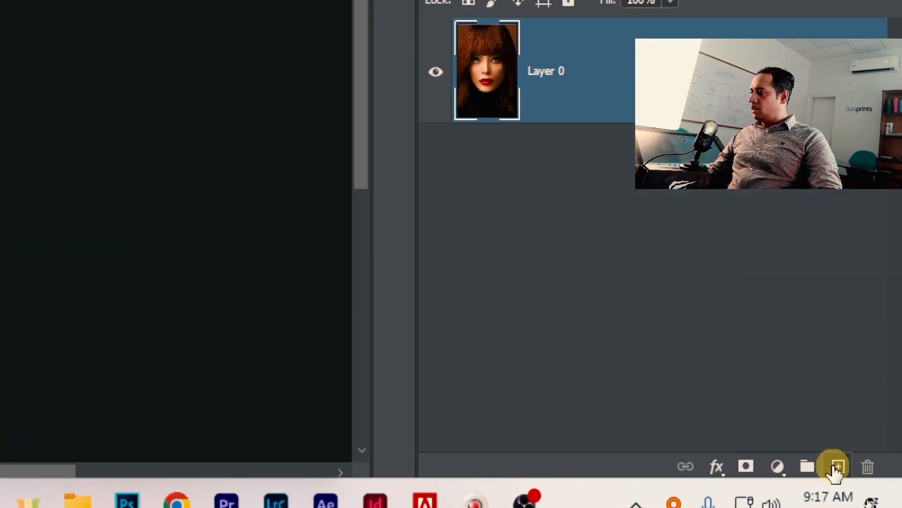
Step: Add a new empty layer and move it below the portrait layer
{"action": "left_click", "coordinate": [870, 501]}
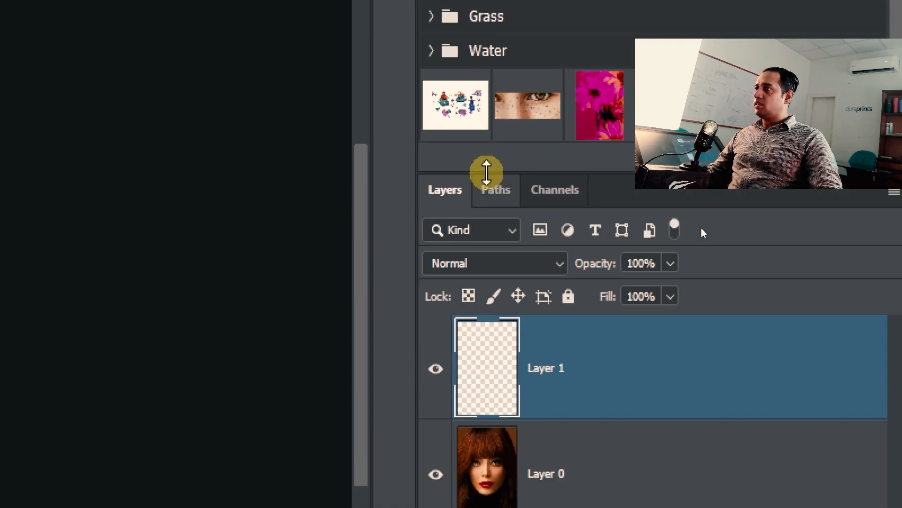
{"action": "left_click_drag", "start_coordinate": [604, 407], "coordinate": [599, 504]}
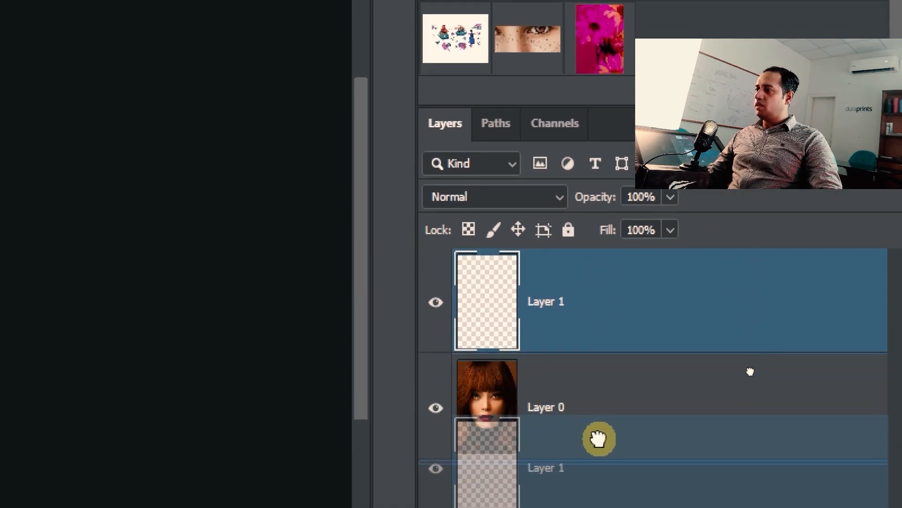
{"action": "left_click_drag", "start_coordinate": [598, 438], "coordinate": [598, 441]}
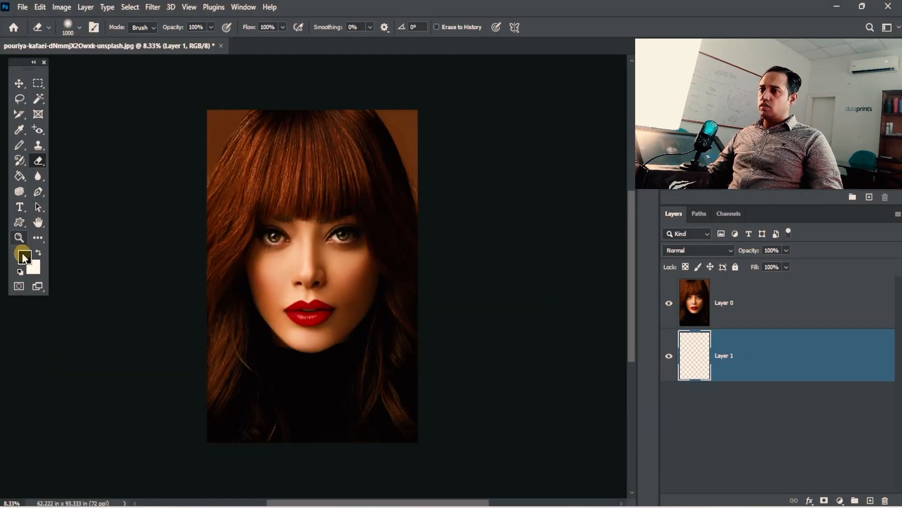
Step: Choose a golden yellow foreground colour and fill the empty Layer 1 with it
{"action": "left_click", "coordinate": [24, 257]}
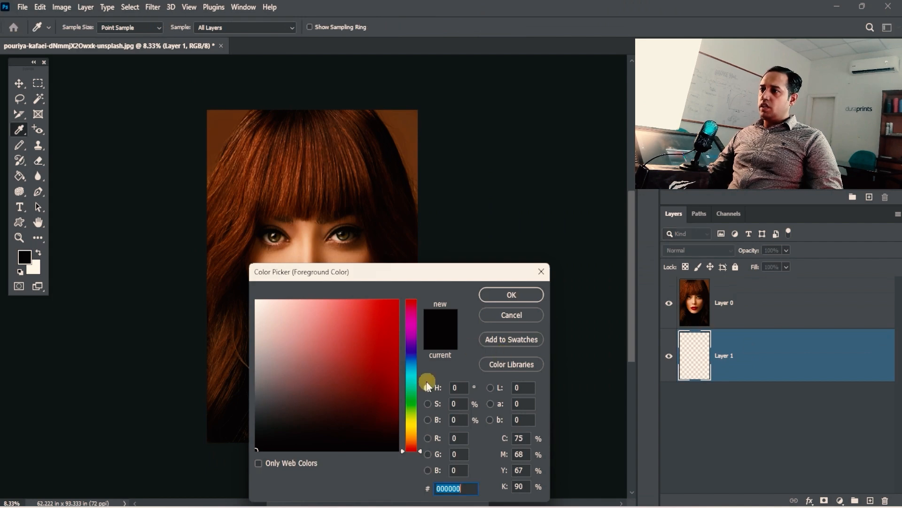
{"action": "left_click", "coordinate": [420, 429]}
{"action": "left_click_drag", "start_coordinate": [397, 338], "coordinate": [407, 324]}
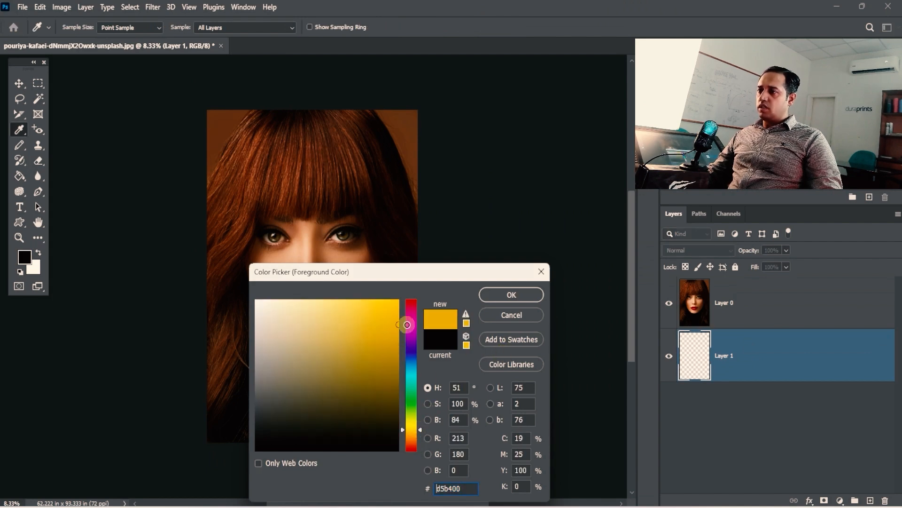
{"action": "left_click", "coordinate": [512, 295]}
{"action": "key", "text": "e"}
{"action": "key", "text": "alt+BackSpace"}
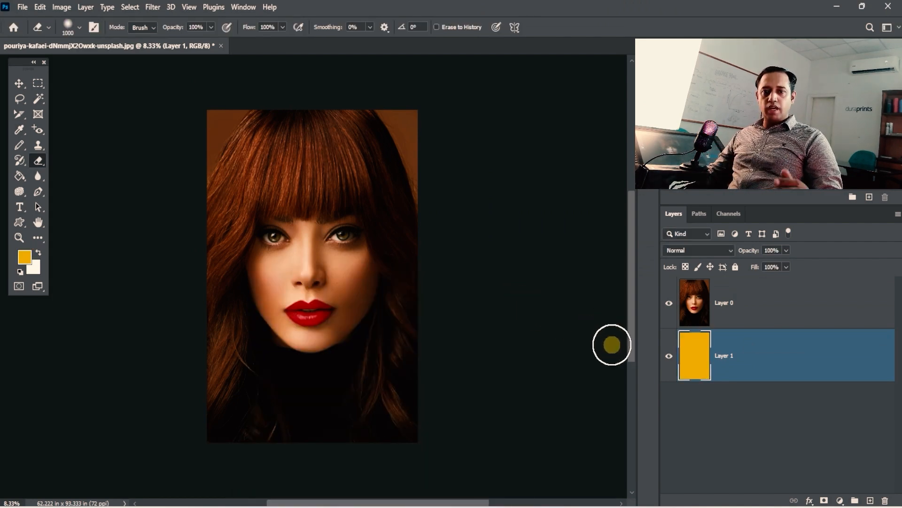
Step: Enlarge the eraser brush to 1300 px and erase the upper part of the portrait on Layer 0
{"action": "left_click", "coordinate": [739, 320]}
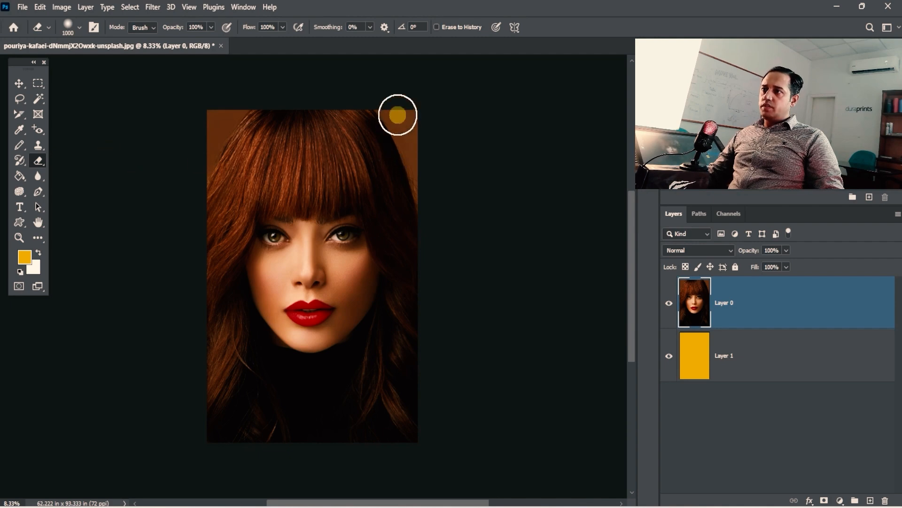
{"action": "key", "text": "bracketright"}
{"action": "key", "text": "bracketright"}
{"action": "key", "text": "bracketright"}
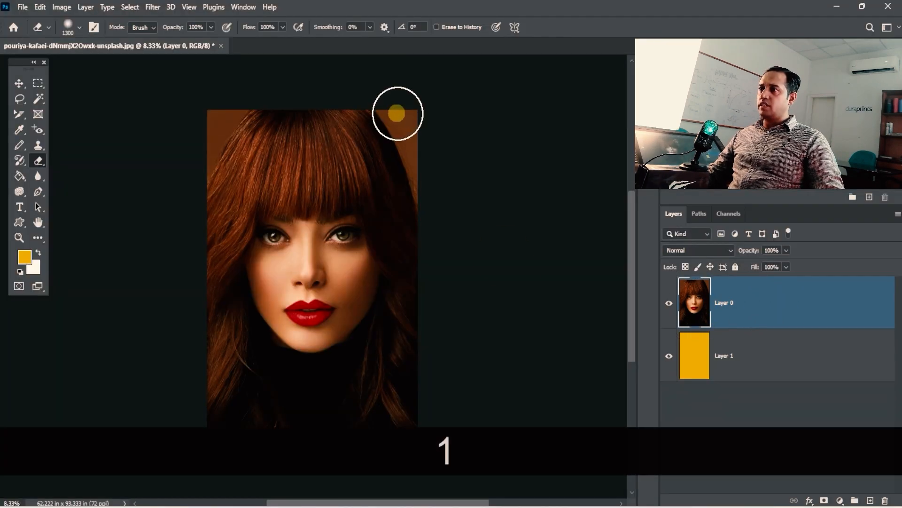
{"action": "left_click_drag", "start_coordinate": [373, 113], "coordinate": [157, 121]}
{"action": "mouse_move", "coordinate": [258, 124]}
{"action": "left_mouse_down"}
{"action": "mouse_move", "coordinate": [478, 125]}
{"action": "mouse_move", "coordinate": [129, 129]}
{"action": "mouse_move", "coordinate": [530, 135]}
{"action": "mouse_move", "coordinate": [158, 147]}
{"action": "mouse_move", "coordinate": [57, 167]}
{"action": "mouse_move", "coordinate": [566, 165]}
{"action": "mouse_move", "coordinate": [162, 176]}
{"action": "mouse_move", "coordinate": [536, 188]}
{"action": "mouse_move", "coordinate": [66, 238]}
{"action": "mouse_move", "coordinate": [528, 236]}
{"action": "mouse_move", "coordinate": [489, 206]}
{"action": "mouse_move", "coordinate": [69, 240]}
{"action": "mouse_move", "coordinate": [541, 243]}
{"action": "left_mouse_up"}
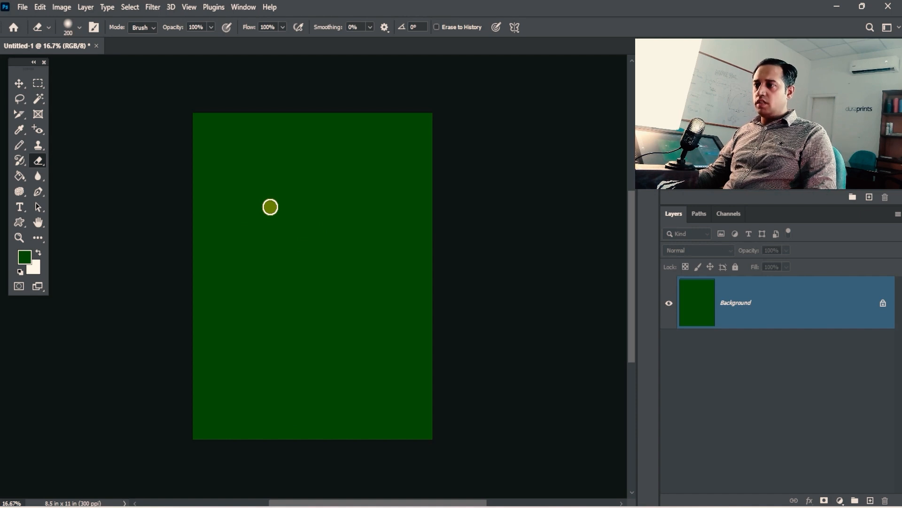
Step: Enlarge the eraser brush to 1200 px over the green canvas
{"action": "key", "text": "bracketright"}
{"action": "key", "text": "bracketright"}
{"action": "key", "text": "bracketright"}
{"action": "key", "text": "bracketright"}
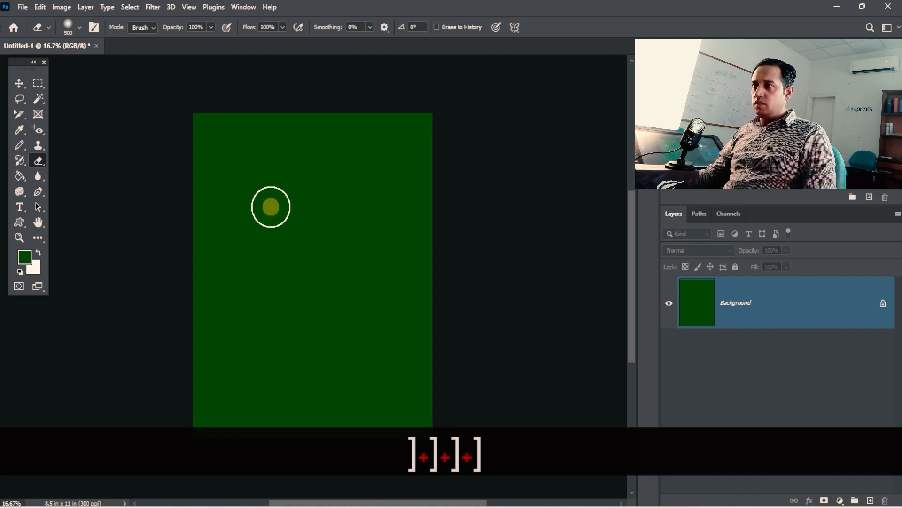
{"action": "key", "text": "bracketright"}
{"action": "key", "text": "bracketright"}
{"action": "key", "text": "bracketright"}
{"action": "key", "text": "bracketright"}
{"action": "key", "text": "bracketright"}
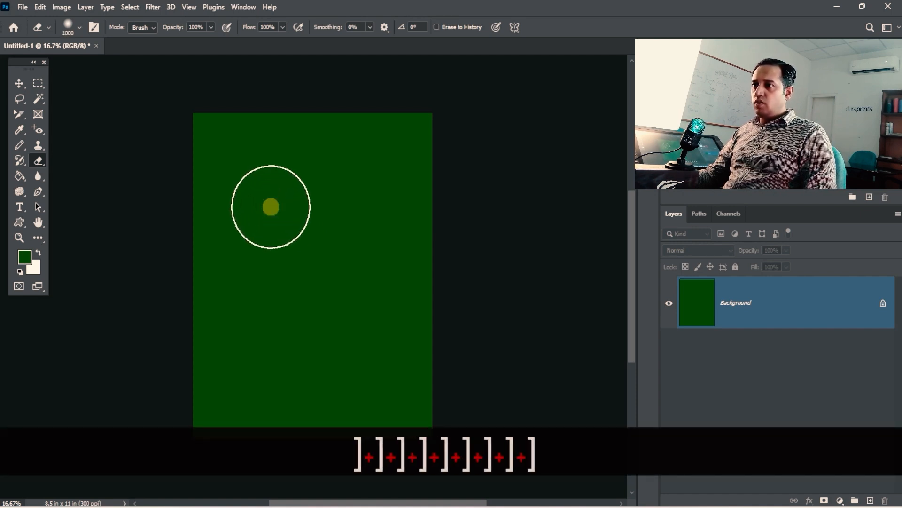
{"action": "key", "text": "bracketright"}
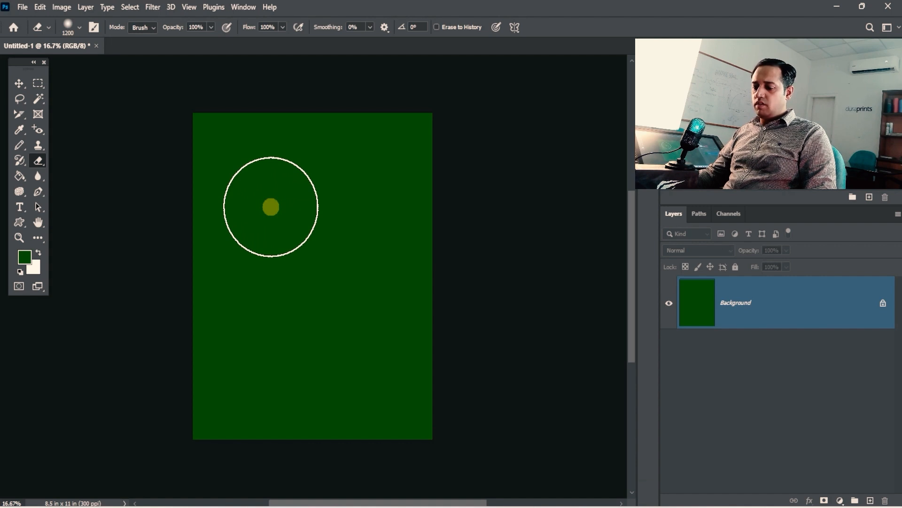
Step: Reduce the eraser brush to 500 px
{"action": "key", "text": "bracketleft"}
{"action": "key", "text": "bracketleft"}
{"action": "key", "text": "bracketleft"}
{"action": "key", "text": "bracketleft"}
{"action": "key", "text": "bracketleft"}
{"action": "key", "text": "bracketleft"}
{"action": "key", "text": "bracketleft"}
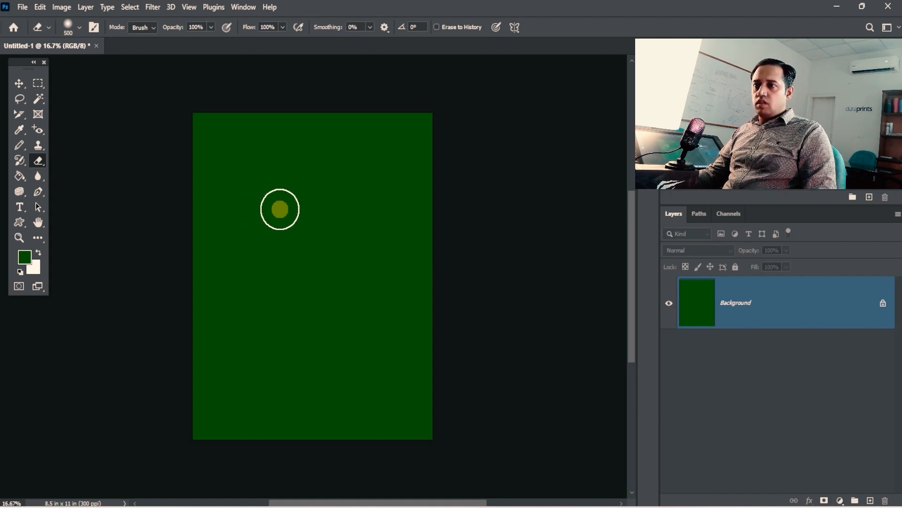
Step: Enlarge the eraser brush beyond 1000 px and reduce it to 600 px
{"action": "key", "text": "bracketright"}
{"action": "key", "text": "bracketright"}
{"action": "key", "text": "bracketright"}
{"action": "key", "text": "bracketright"}
{"action": "key", "text": "bracketright"}
{"action": "key", "text": "bracketright"}
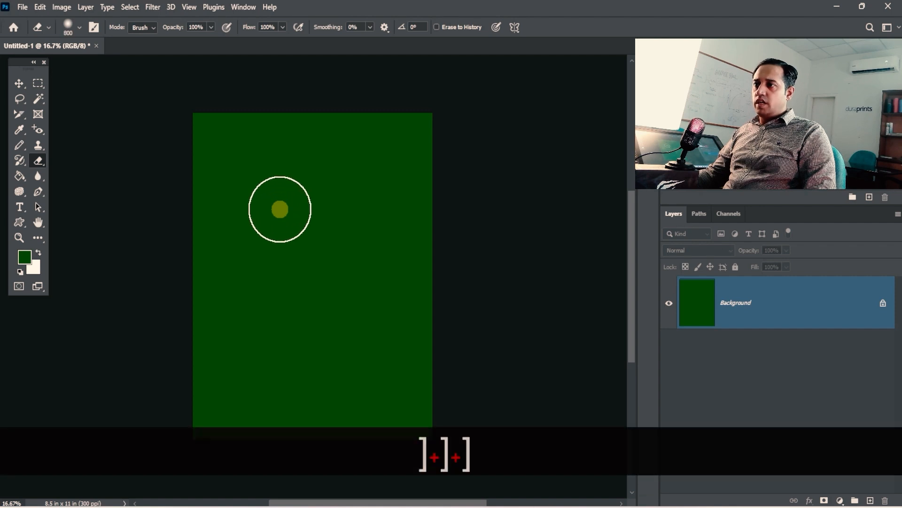
{"action": "key", "text": "bracketright"}
{"action": "key", "text": "bracketright"}
{"action": "key", "text": "bracketleft"}
{"action": "key", "text": "bracketleft"}
{"action": "key", "text": "bracketleft"}
{"action": "key", "text": "bracketleft"}
{"action": "key", "text": "bracketleft"}
{"action": "key", "text": "bracketleft"}
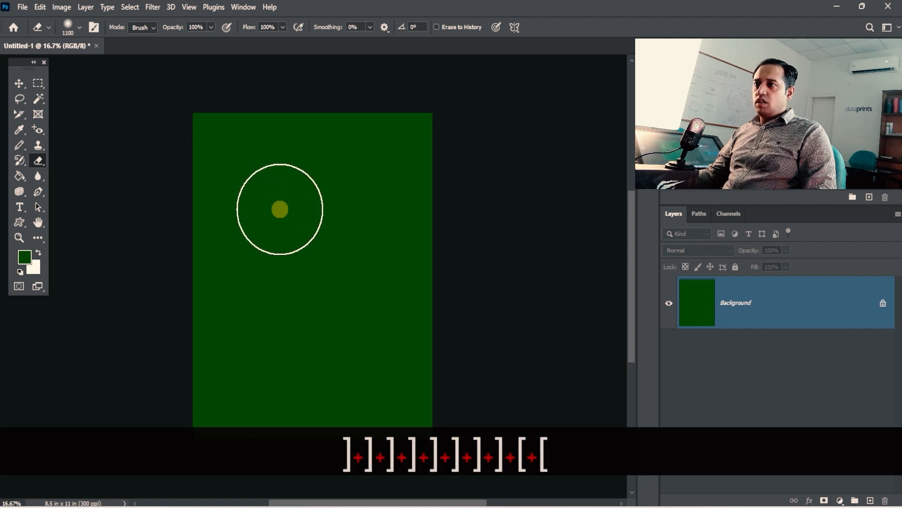
{"action": "key", "text": "bracketleft"}
{"action": "key", "text": "bracketright"}
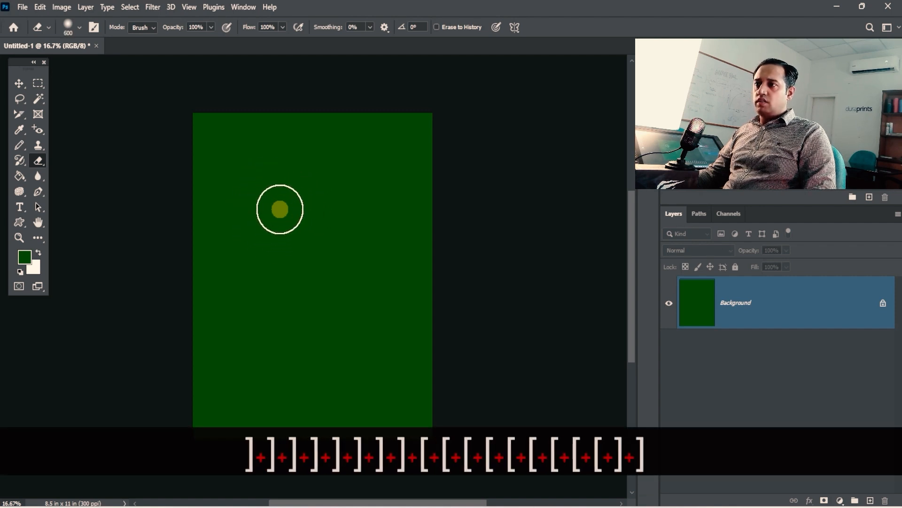
Step: Resize the eraser brush interactively over the green canvas and settle on 700 px
{"action": "key", "text": "bracketright"}
{"action": "key", "text": "bracketright"}
{"action": "key", "text": "bracketright"}
{"action": "mouse_move", "coordinate": [280, 209]}
{"action": "left_mouse_down"}
{"action": "mouse_move", "coordinate": [286, 155]}
{"action": "mouse_move", "coordinate": [383, 268]}
{"action": "mouse_move", "coordinate": [390, 193]}
{"action": "left_mouse_up"}
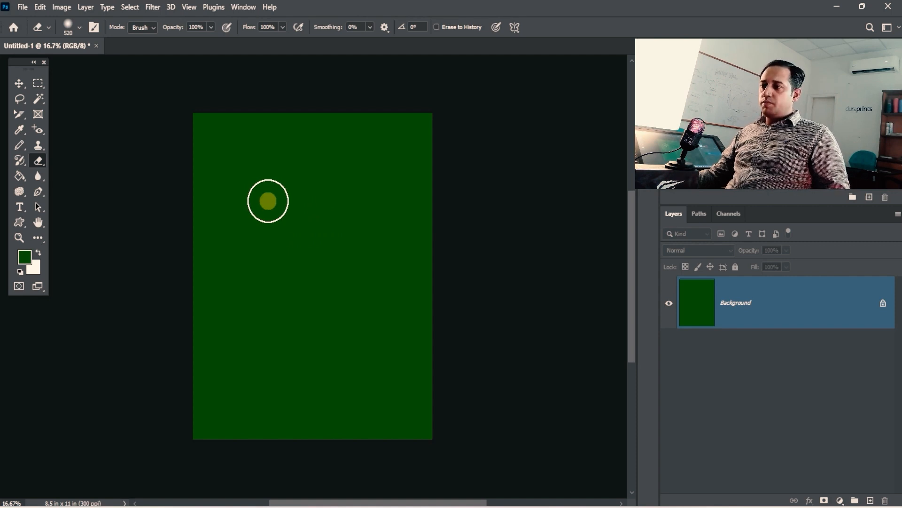
{"action": "key", "text": "alt"}
{"action": "mouse_move", "coordinate": [268, 201]}
{"action": "left_mouse_down"}
{"action": "mouse_move", "coordinate": [355, 196]}
{"action": "mouse_move", "coordinate": [316, 201]}
{"action": "left_mouse_up"}
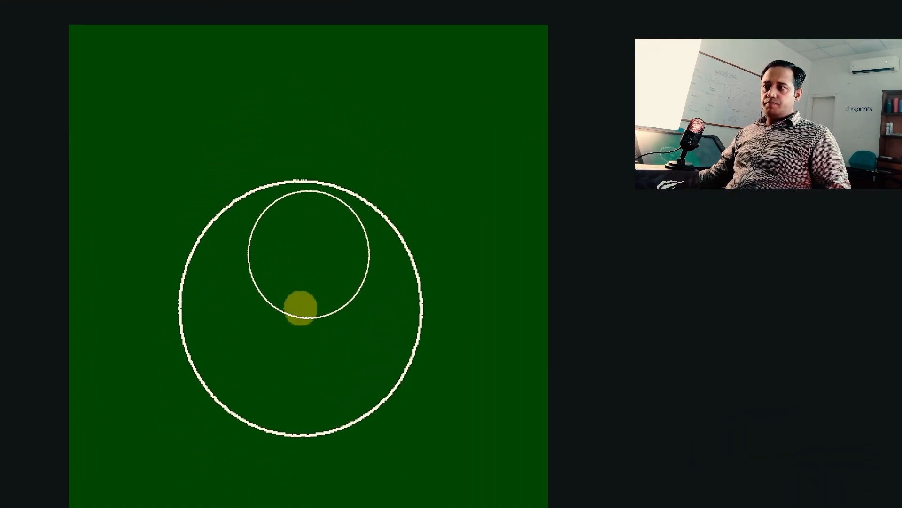
{"action": "mouse_move", "coordinate": [301, 308]}
{"action": "left_mouse_down"}
{"action": "mouse_move", "coordinate": [268, 308]}
{"action": "mouse_move", "coordinate": [382, 308]}
{"action": "mouse_move", "coordinate": [221, 308]}
{"action": "mouse_move", "coordinate": [367, 307]}
{"action": "mouse_move", "coordinate": [281, 299]}
{"action": "left_mouse_up"}
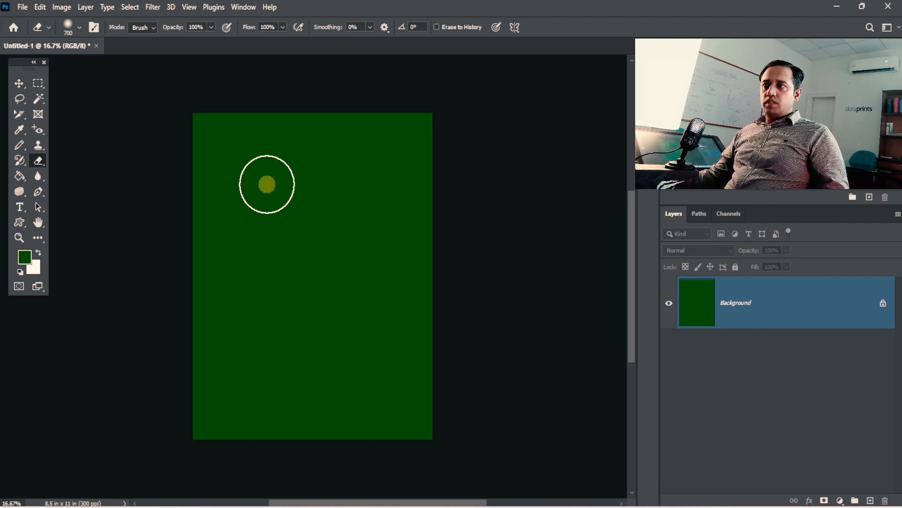
Step: Erase two horizontal soft strokes across the green canvas and undo both
{"action": "mouse_move", "coordinate": [234, 173]}
{"action": "left_mouse_down"}
{"action": "mouse_move", "coordinate": [289, 162]}
{"action": "mouse_move", "coordinate": [413, 161]}
{"action": "left_mouse_up"}
{"action": "left_click_drag", "start_coordinate": [231, 241], "coordinate": [417, 246]}
{"action": "key", "text": "ctrl+z"}
{"action": "key", "text": "ctrl+z"}
Step: Set the eraser hardness to 100%, reduce its size to 300 px and erase a horizontal stroke across the upper canvas
{"action": "left_click", "coordinate": [80, 27]}
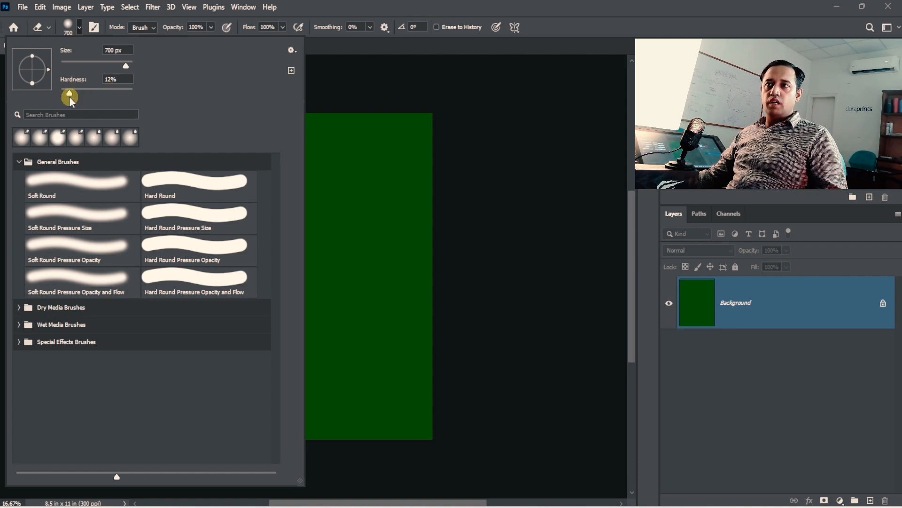
{"action": "left_click_drag", "start_coordinate": [70, 93], "coordinate": [151, 93]}
{"action": "left_click", "coordinate": [324, 16]}
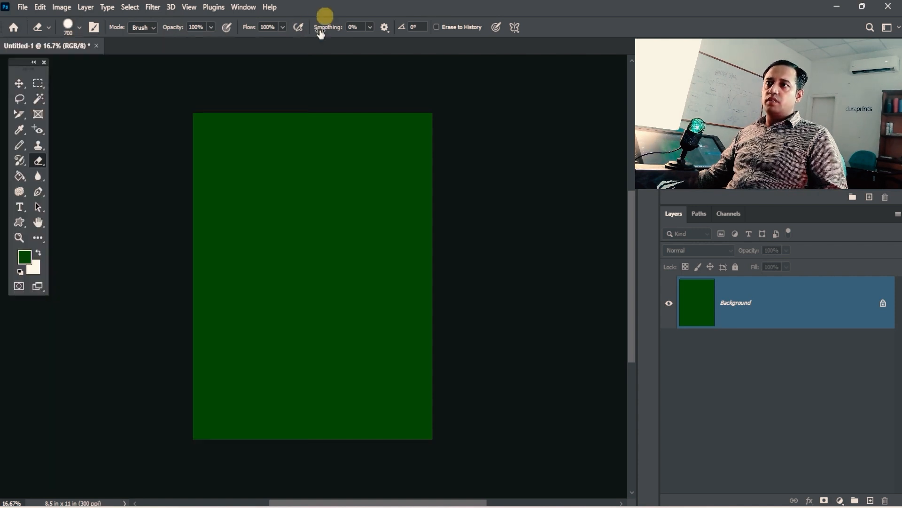
{"action": "key", "text": "bracketleft"}
{"action": "key", "text": "bracketleft"}
{"action": "key", "text": "bracketleft"}
{"action": "key", "text": "bracketleft"}
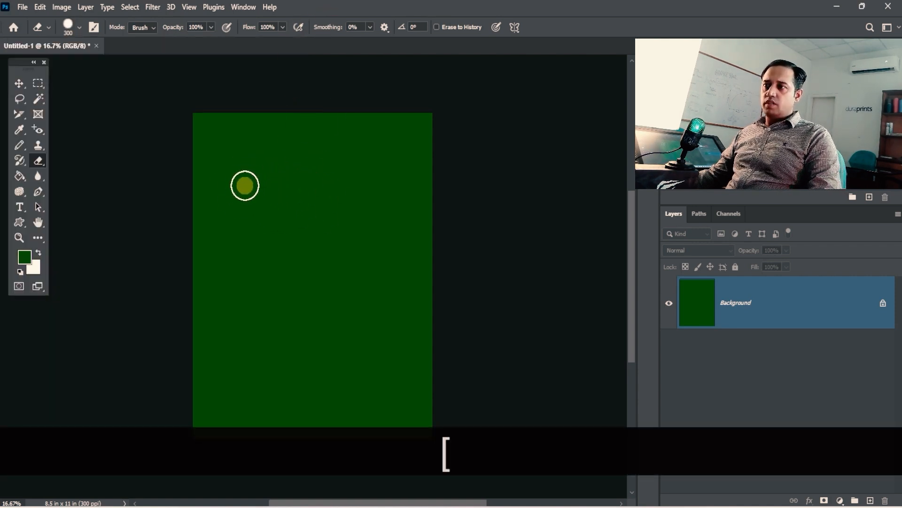
{"action": "left_click_drag", "start_coordinate": [239, 180], "coordinate": [406, 177]}
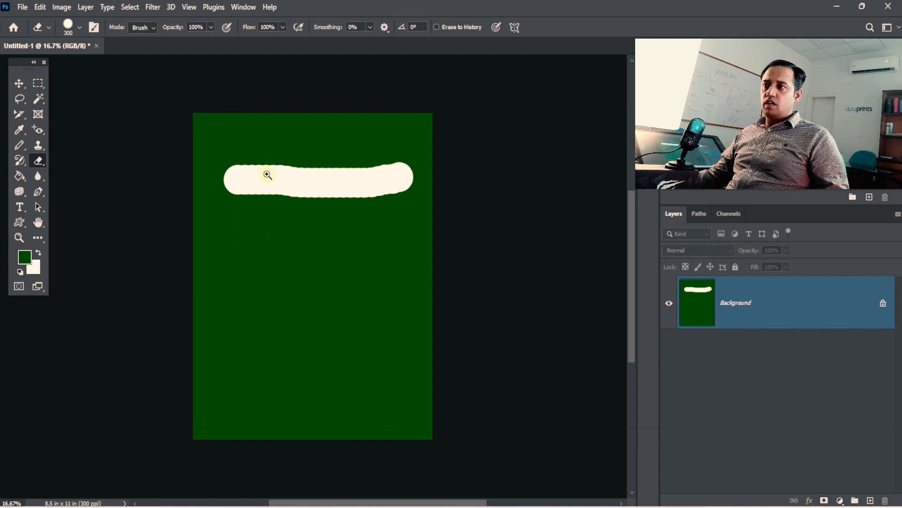
Step: Lower the eraser hardness and erase a softer horizontal stroke below the hard-edged one
{"action": "left_click_drag", "start_coordinate": [267, 175], "coordinate": [325, 156]}
{"action": "left_click_drag", "start_coordinate": [323, 187], "coordinate": [297, 200]}
{"action": "left_click", "coordinate": [82, 29]}
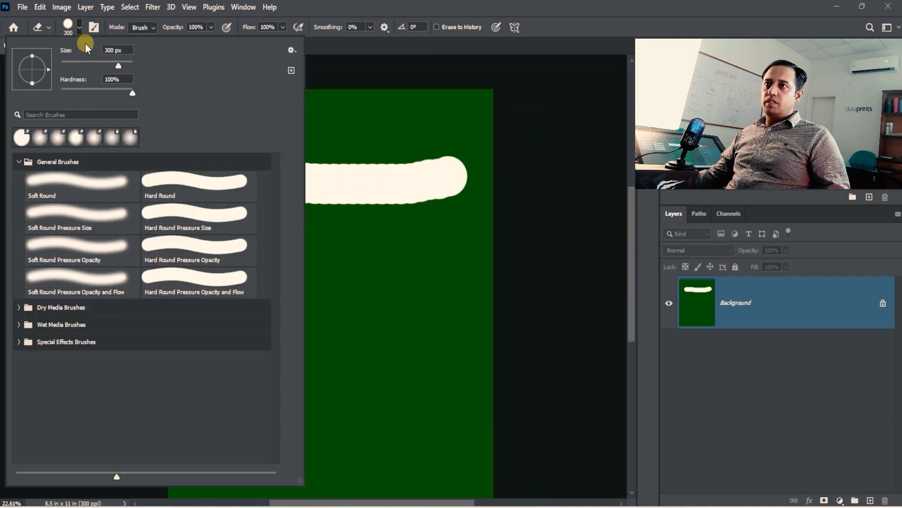
{"action": "left_click", "coordinate": [305, 221]}
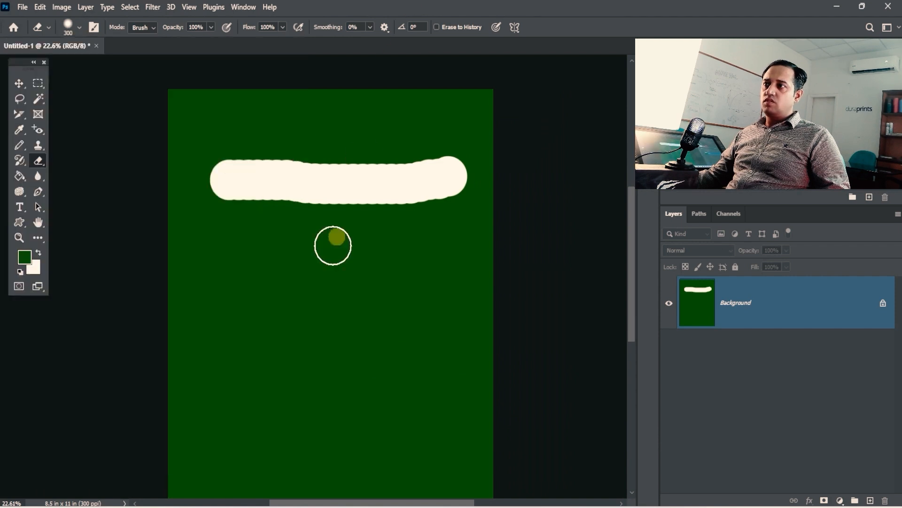
{"action": "left_click_drag", "start_coordinate": [216, 256], "coordinate": [463, 256]}
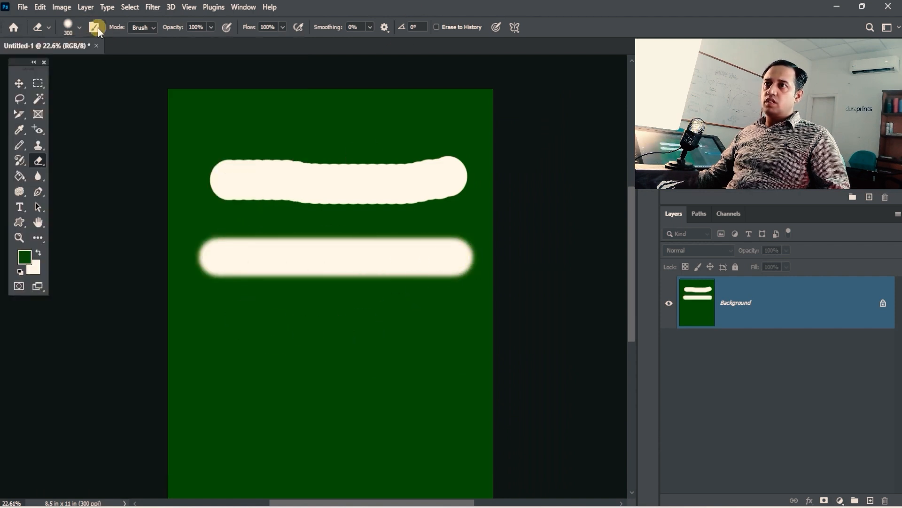
Step: Lower the eraser hardness further and erase a third horizontal stroke below the other two
{"action": "left_click", "coordinate": [79, 27]}
{"action": "left_click", "coordinate": [70, 93]}
{"action": "left_click", "coordinate": [421, 62]}
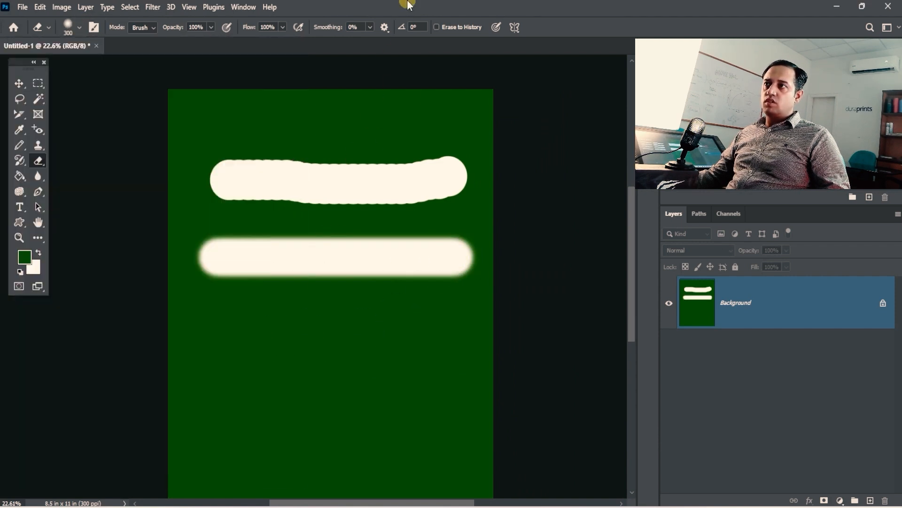
{"action": "left_click_drag", "start_coordinate": [228, 339], "coordinate": [487, 337]}
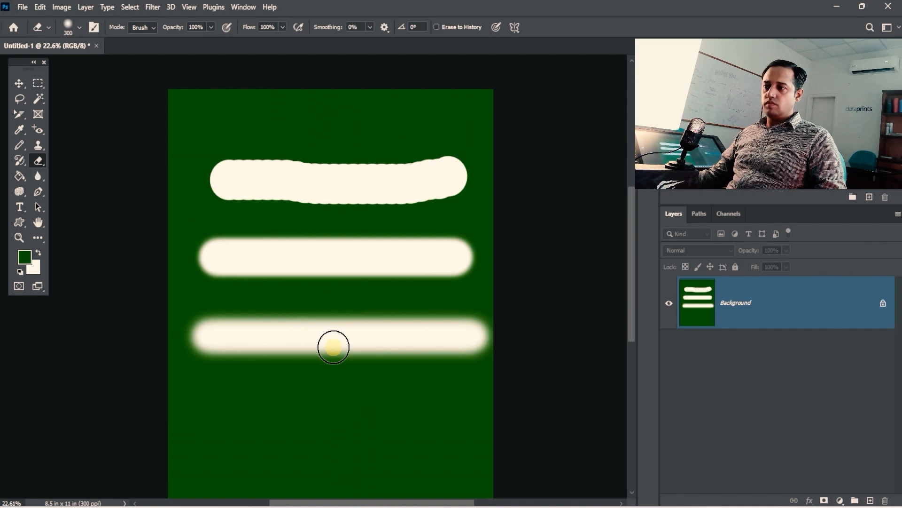
Step: Adjust the eraser diameter to 344 px and vary its hardness interactively on the empty area below the third stroke
{"action": "key", "text": "space"}
{"action": "left_click_drag", "start_coordinate": [333, 347], "coordinate": [348, 285]}
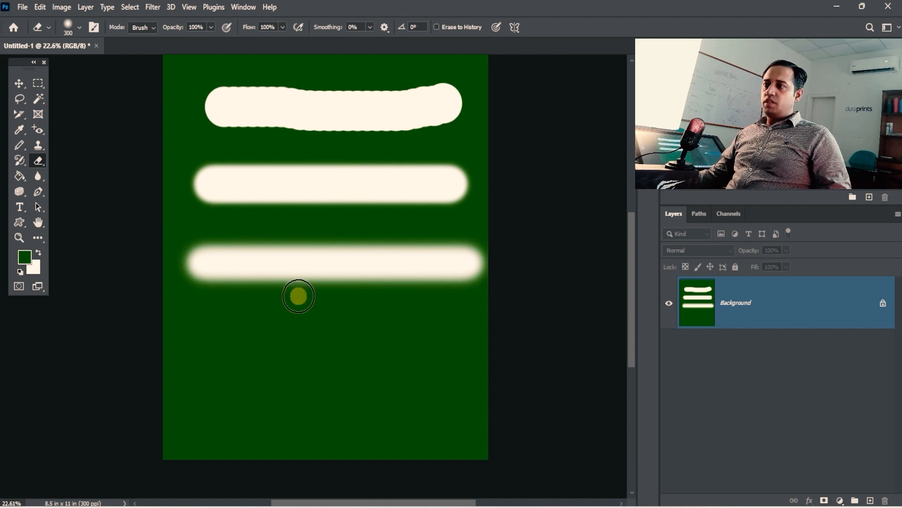
{"action": "key", "text": "alt"}
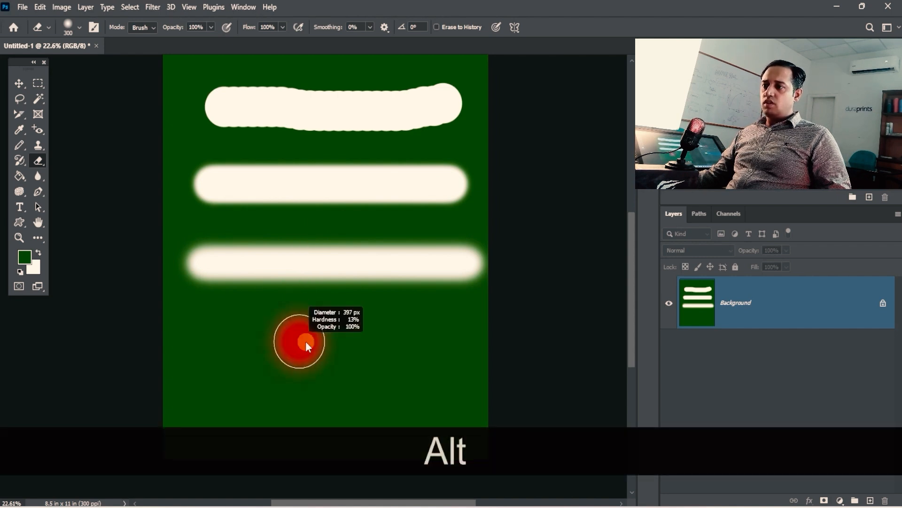
{"action": "mouse_move", "coordinate": [306, 341]}
{"action": "left_mouse_down"}
{"action": "mouse_move", "coordinate": [301, 335]}
{"action": "mouse_move", "coordinate": [316, 336]}
{"action": "mouse_move", "coordinate": [295, 338]}
{"action": "mouse_move", "coordinate": [316, 337]}
{"action": "mouse_move", "coordinate": [292, 338]}
{"action": "mouse_move", "coordinate": [304, 327]}
{"action": "mouse_move", "coordinate": [301, 314]}
{"action": "mouse_move", "coordinate": [301, 328]}
{"action": "left_mouse_up"}
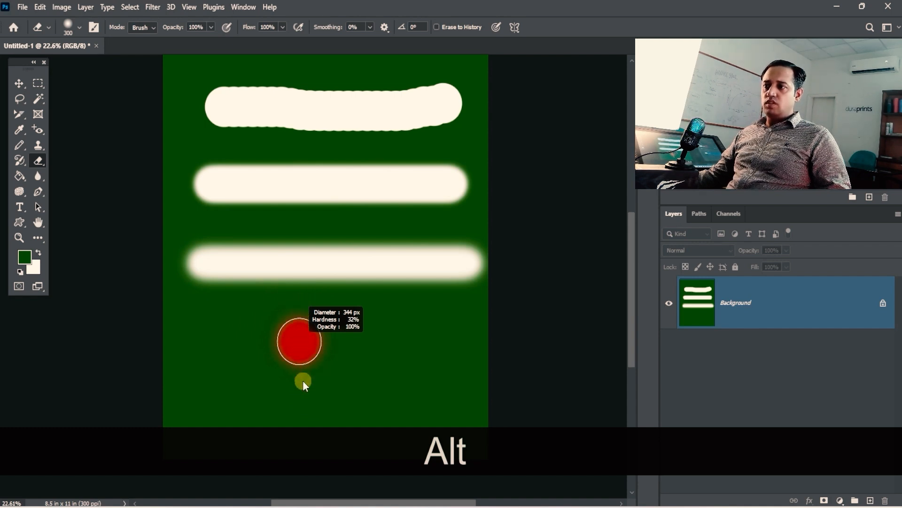
{"action": "mouse_move", "coordinate": [300, 306]}
{"action": "left_mouse_down"}
{"action": "mouse_move", "coordinate": [307, 357]}
{"action": "mouse_move", "coordinate": [304, 287]}
{"action": "mouse_move", "coordinate": [302, 433]}
{"action": "mouse_move", "coordinate": [301, 417]}
{"action": "left_mouse_up"}
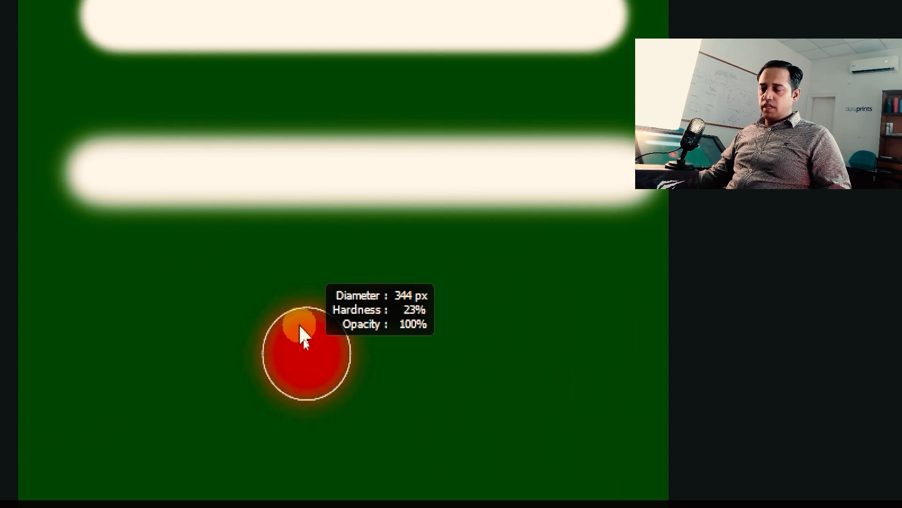
{"action": "mouse_move", "coordinate": [300, 328]}
{"action": "left_mouse_down"}
{"action": "mouse_move", "coordinate": [308, 255]}
{"action": "mouse_move", "coordinate": [308, 419]}
{"action": "mouse_move", "coordinate": [296, 292]}
{"action": "mouse_move", "coordinate": [313, 431]}
{"action": "mouse_move", "coordinate": [319, 241]}
{"action": "mouse_move", "coordinate": [316, 416]}
{"action": "mouse_move", "coordinate": [311, 264]}
{"action": "mouse_move", "coordinate": [303, 451]}
{"action": "mouse_move", "coordinate": [304, 418]}
{"action": "mouse_move", "coordinate": [315, 409]}
{"action": "left_mouse_up"}
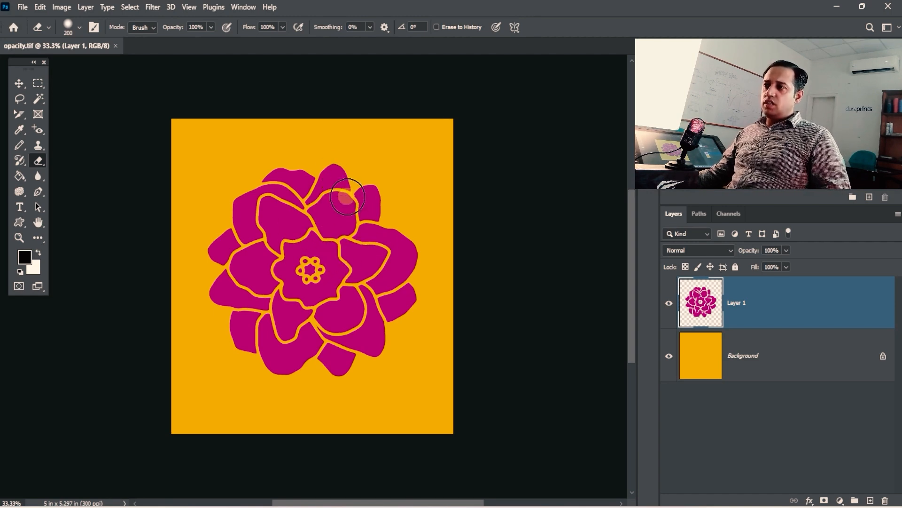
Step: Erase across the flower's upper petals on Layer 1 at 100% opacity and undo the stroke
{"action": "left_click_drag", "start_coordinate": [333, 207], "coordinate": [359, 212]}
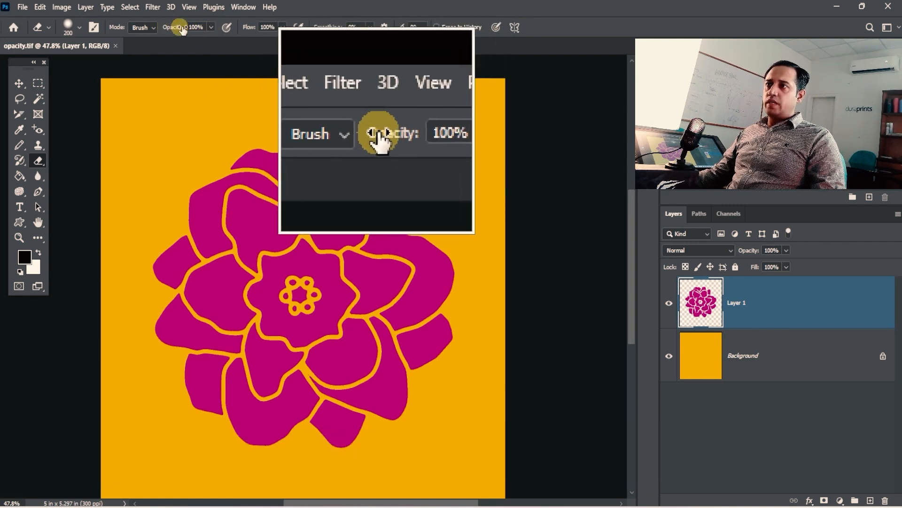
{"action": "key", "text": "3"}
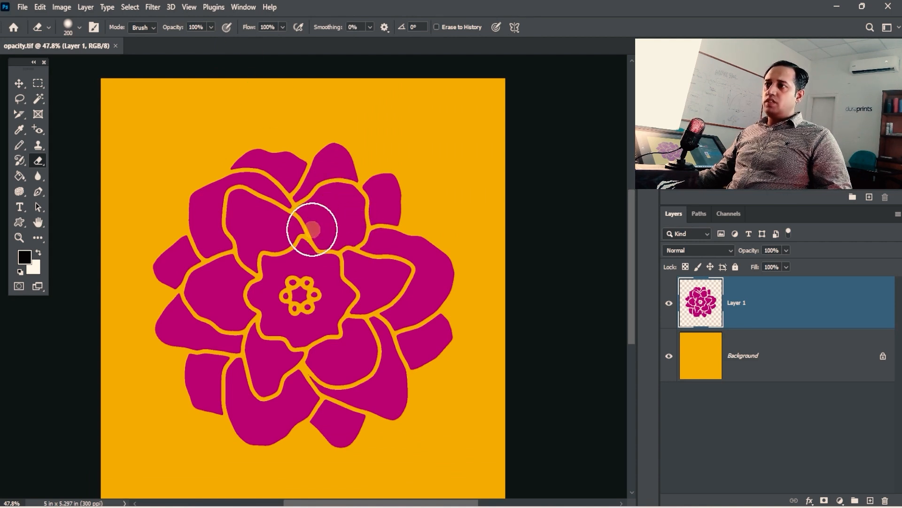
{"action": "mouse_move", "coordinate": [328, 201]}
{"action": "left_mouse_down"}
{"action": "mouse_move", "coordinate": [336, 148]}
{"action": "mouse_move", "coordinate": [296, 224]}
{"action": "mouse_move", "coordinate": [327, 150]}
{"action": "mouse_move", "coordinate": [347, 138]}
{"action": "mouse_move", "coordinate": [380, 203]}
{"action": "left_mouse_up"}
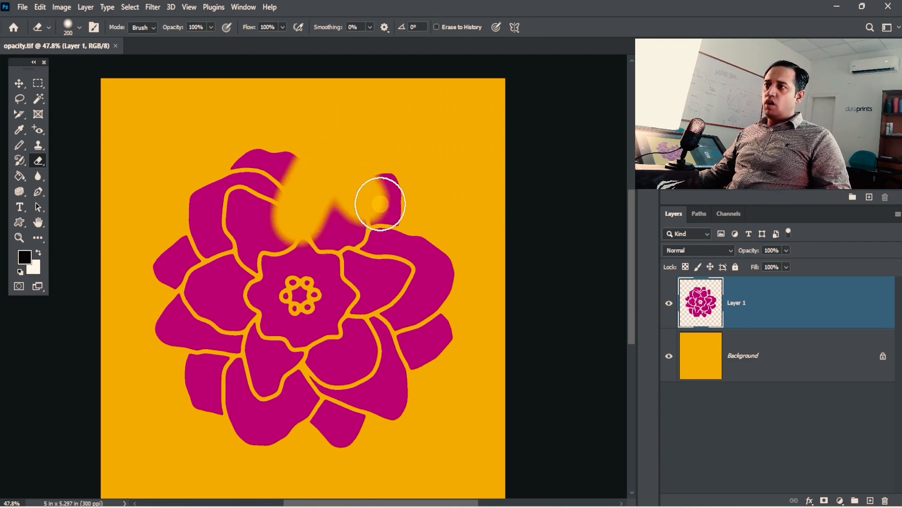
{"action": "key", "text": "ctrl+z"}
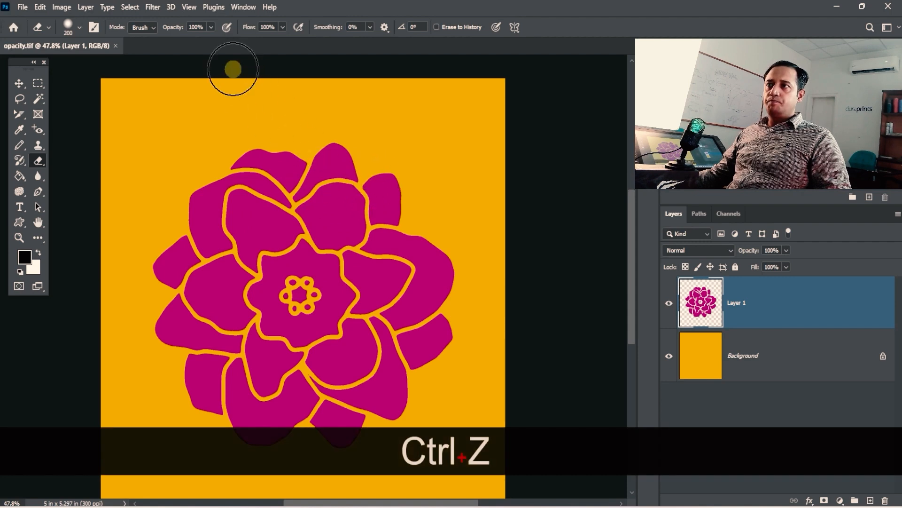
Step: Set the eraser opacity to 50% and erase across the flower's upper petals on Layer 1
{"action": "left_click", "coordinate": [173, 27]}
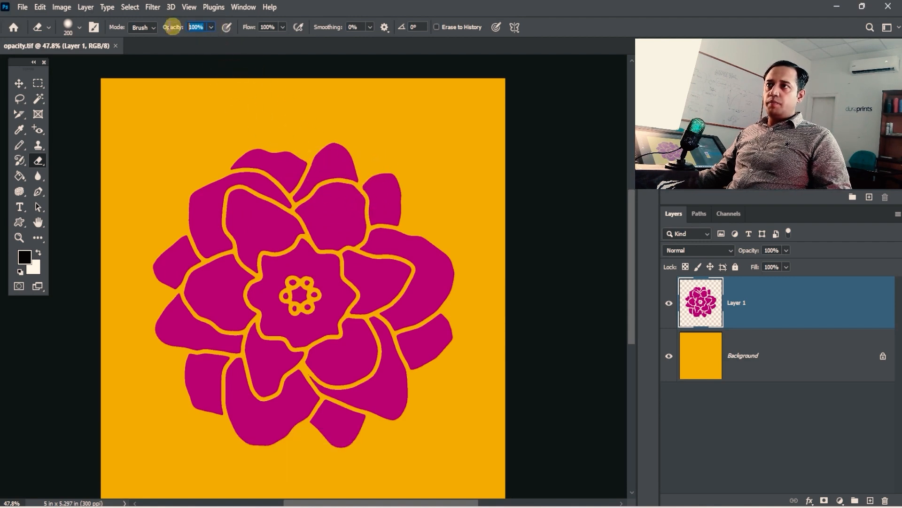
{"action": "type", "text": "50"}
{"action": "key", "text": "Tab"}
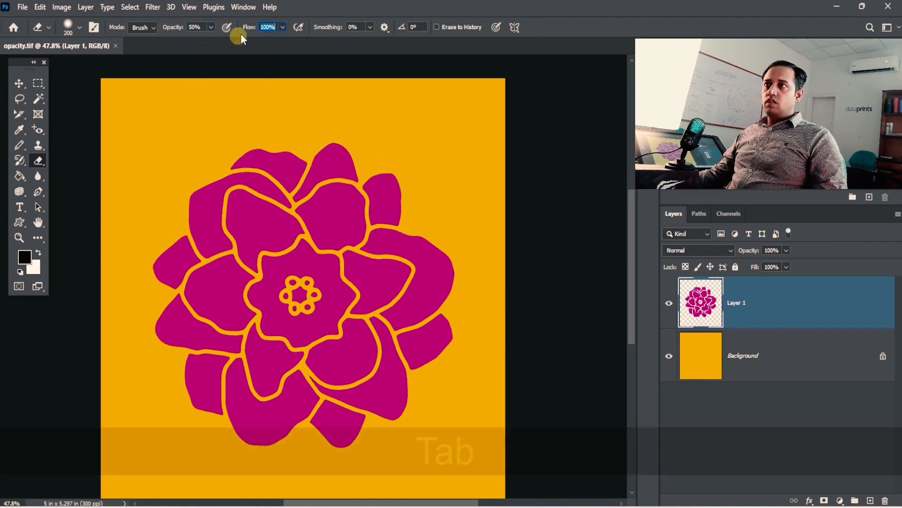
{"action": "mouse_move", "coordinate": [331, 149]}
{"action": "left_mouse_down"}
{"action": "mouse_move", "coordinate": [293, 197]}
{"action": "mouse_move", "coordinate": [351, 157]}
{"action": "mouse_move", "coordinate": [266, 214]}
{"action": "mouse_move", "coordinate": [264, 230]}
{"action": "left_mouse_up"}
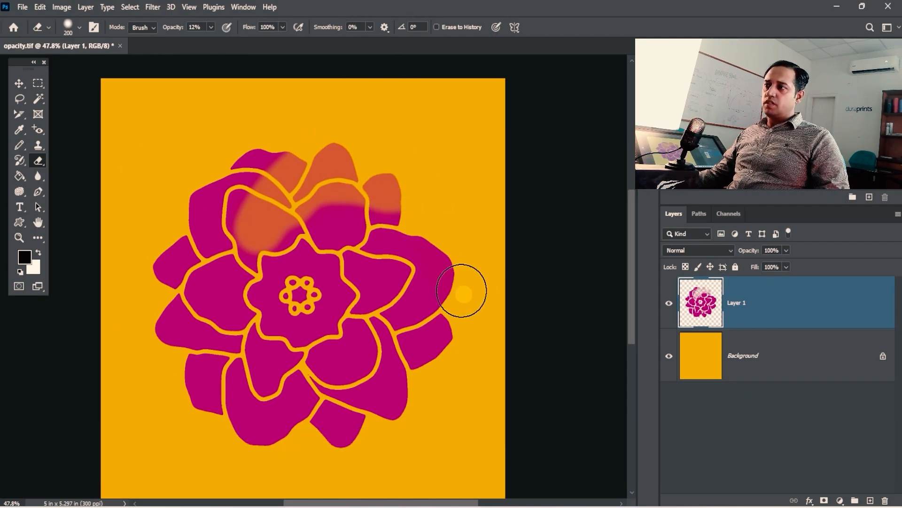
Step: Erase over the flower's outer right petal at 12% opacity and inspect the faded area up close
{"action": "mouse_move", "coordinate": [430, 269]}
{"action": "left_mouse_down"}
{"action": "mouse_move", "coordinate": [423, 312]}
{"action": "mouse_move", "coordinate": [508, 257]}
{"action": "mouse_move", "coordinate": [419, 177]}
{"action": "mouse_move", "coordinate": [329, 292]}
{"action": "mouse_move", "coordinate": [203, 181]}
{"action": "left_mouse_up"}
{"action": "key", "text": "ctrl+space"}
{"action": "left_click", "coordinate": [388, 259], "text": "ctrl+alt"}
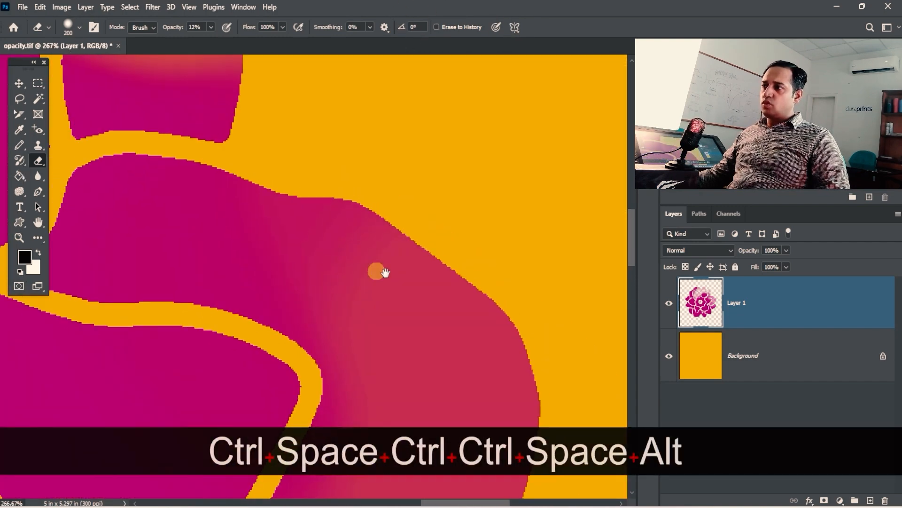
{"action": "left_click_drag", "start_coordinate": [383, 271], "coordinate": [330, 209]}
{"action": "left_click", "coordinate": [407, 248], "text": "ctrl+alt"}
{"action": "left_click", "coordinate": [379, 226], "text": "ctrl+alt"}
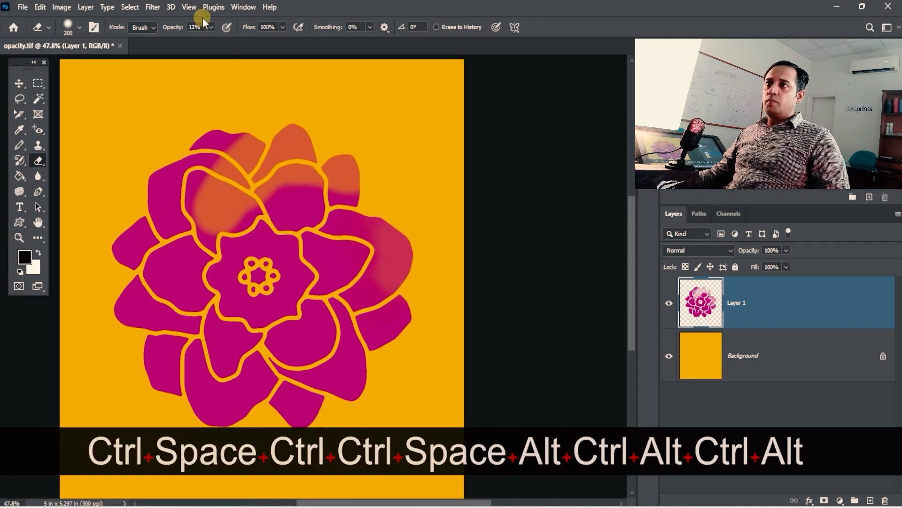
Step: Set the eraser opacity to 25% and erase repeatedly over the flower's lower petals
{"action": "type", "text": "5"}
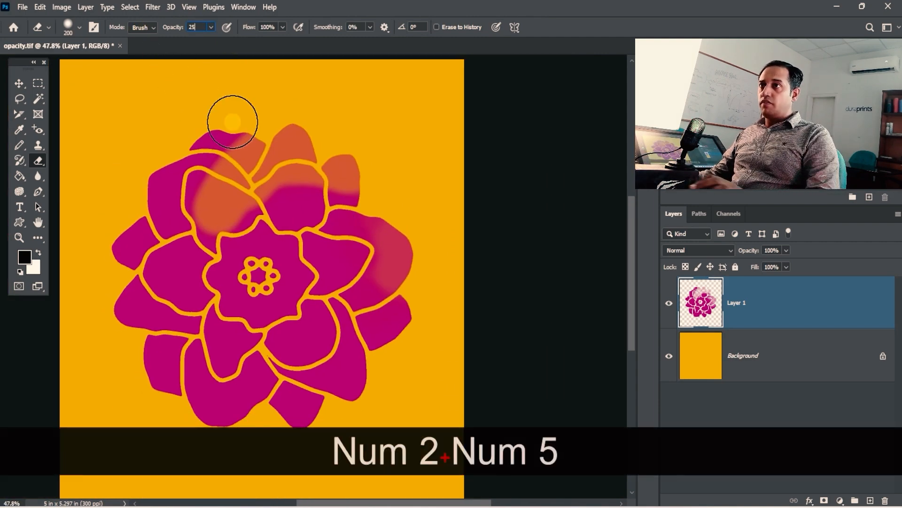
{"action": "key", "text": "Tab"}
{"action": "key", "text": "space"}
{"action": "left_click_drag", "start_coordinate": [261, 388], "coordinate": [352, 272]}
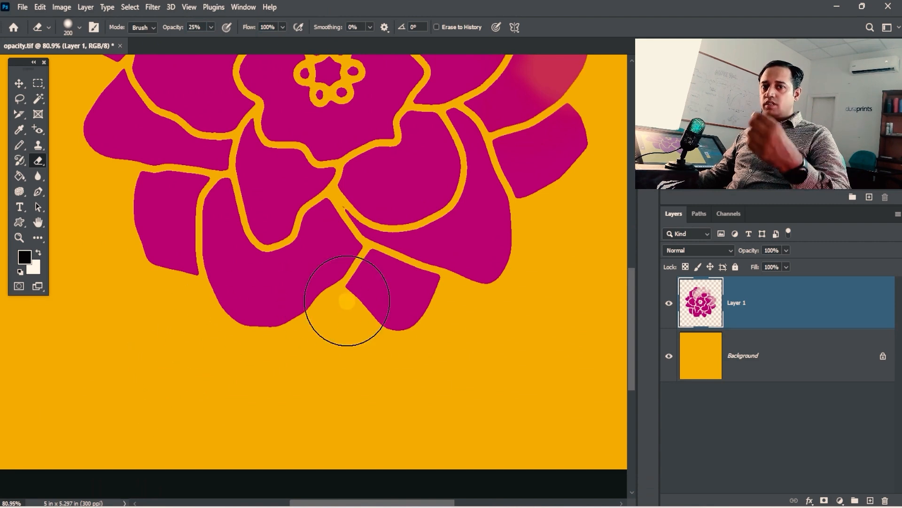
{"action": "mouse_move", "coordinate": [338, 288]}
{"action": "left_mouse_down"}
{"action": "mouse_move", "coordinate": [236, 340]}
{"action": "mouse_move", "coordinate": [341, 263]}
{"action": "mouse_move", "coordinate": [271, 327]}
{"action": "mouse_move", "coordinate": [220, 352]}
{"action": "mouse_move", "coordinate": [388, 269]}
{"action": "mouse_move", "coordinate": [321, 263]}
{"action": "mouse_move", "coordinate": [245, 346]}
{"action": "mouse_move", "coordinate": [326, 265]}
{"action": "mouse_move", "coordinate": [213, 337]}
{"action": "mouse_move", "coordinate": [235, 332]}
{"action": "mouse_move", "coordinate": [294, 371]}
{"action": "mouse_move", "coordinate": [310, 304]}
{"action": "mouse_move", "coordinate": [355, 249]}
{"action": "mouse_move", "coordinate": [253, 314]}
{"action": "mouse_move", "coordinate": [214, 353]}
{"action": "mouse_move", "coordinate": [375, 272]}
{"action": "mouse_move", "coordinate": [344, 271]}
{"action": "mouse_move", "coordinate": [376, 215]}
{"action": "left_mouse_up"}
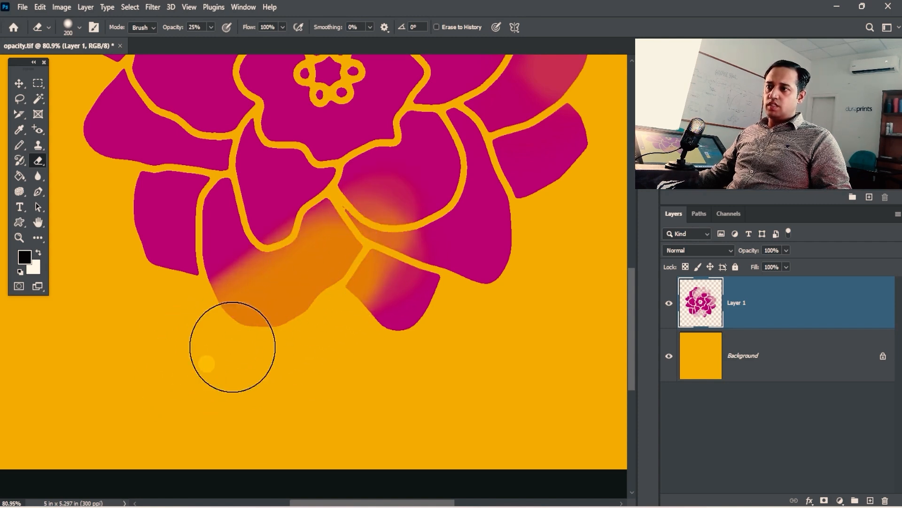
{"action": "mouse_move", "coordinate": [379, 271]}
{"action": "left_mouse_down"}
{"action": "mouse_move", "coordinate": [362, 297]}
{"action": "mouse_move", "coordinate": [297, 296]}
{"action": "mouse_move", "coordinate": [327, 299]}
{"action": "mouse_move", "coordinate": [340, 268]}
{"action": "mouse_move", "coordinate": [265, 320]}
{"action": "mouse_move", "coordinate": [316, 286]}
{"action": "mouse_move", "coordinate": [256, 338]}
{"action": "mouse_move", "coordinate": [314, 279]}
{"action": "mouse_move", "coordinate": [219, 354]}
{"action": "mouse_move", "coordinate": [350, 291]}
{"action": "mouse_move", "coordinate": [200, 354]}
{"action": "mouse_move", "coordinate": [330, 278]}
{"action": "mouse_move", "coordinate": [240, 330]}
{"action": "mouse_move", "coordinate": [238, 358]}
{"action": "mouse_move", "coordinate": [260, 353]}
{"action": "mouse_move", "coordinate": [219, 383]}
{"action": "mouse_move", "coordinate": [274, 326]}
{"action": "mouse_move", "coordinate": [326, 311]}
{"action": "mouse_move", "coordinate": [307, 301]}
{"action": "mouse_move", "coordinate": [346, 276]}
{"action": "mouse_move", "coordinate": [327, 295]}
{"action": "mouse_move", "coordinate": [338, 263]}
{"action": "mouse_move", "coordinate": [253, 365]}
{"action": "mouse_move", "coordinate": [306, 294]}
{"action": "mouse_move", "coordinate": [207, 334]}
{"action": "mouse_move", "coordinate": [211, 312]}
{"action": "mouse_move", "coordinate": [316, 382]}
{"action": "left_mouse_up"}
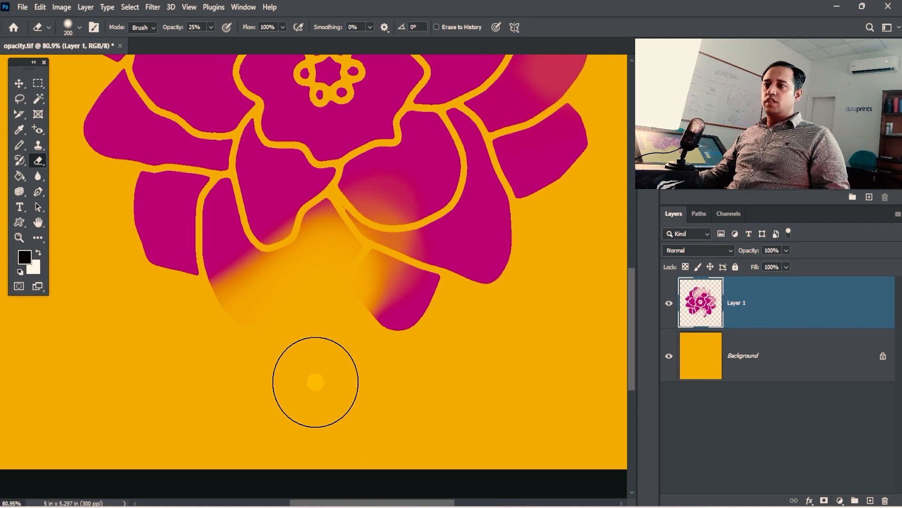
{"action": "mouse_move", "coordinate": [316, 382]}
{"action": "left_mouse_down"}
{"action": "mouse_move", "coordinate": [166, 262]}
{"action": "mouse_move", "coordinate": [242, 329]}
{"action": "mouse_move", "coordinate": [318, 352]}
{"action": "left_mouse_up"}
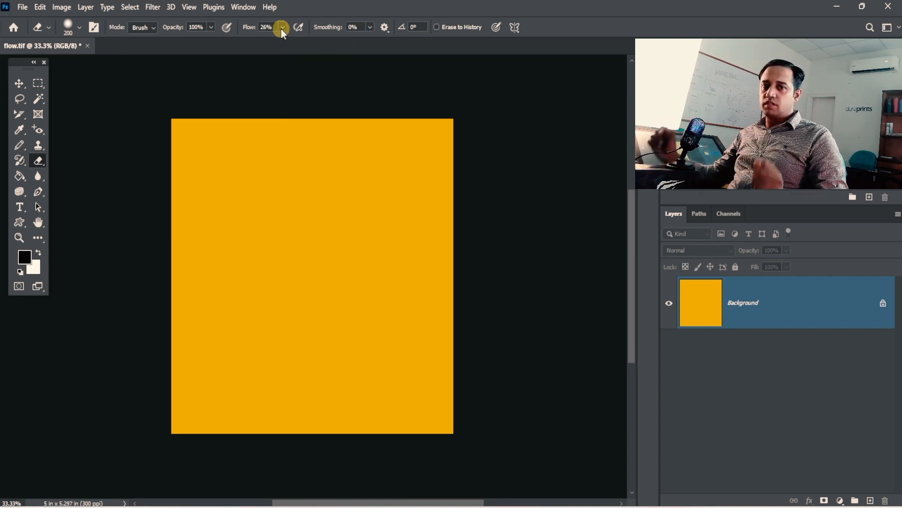
Step: Set the eraser flow to 100% and erase a horizontal stroke near the top of the yellow canvas
{"action": "mouse_move", "coordinate": [283, 28]}
{"action": "left_mouse_down"}
{"action": "mouse_move", "coordinate": [284, 43]}
{"action": "mouse_move", "coordinate": [413, 10]}
{"action": "left_mouse_up"}
{"action": "left_click_drag", "start_coordinate": [205, 166], "coordinate": [408, 165]}
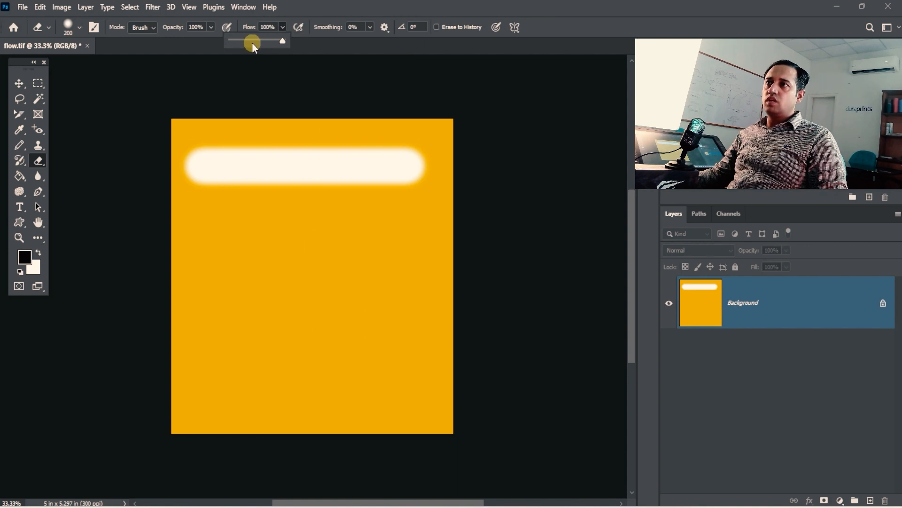
Step: Set the eraser flow to 41% and erase a second horizontal stroke below the first
{"action": "left_click", "coordinate": [331, 9]}
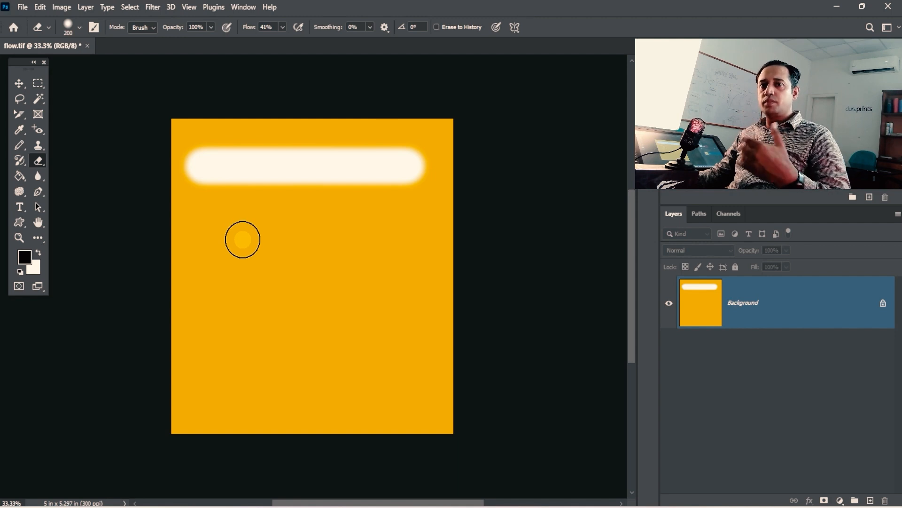
{"action": "mouse_move", "coordinate": [214, 238]}
{"action": "left_mouse_down"}
{"action": "mouse_move", "coordinate": [406, 235]}
{"action": "mouse_move", "coordinate": [201, 251]}
{"action": "mouse_move", "coordinate": [430, 241]}
{"action": "mouse_move", "coordinate": [342, 237]}
{"action": "mouse_move", "coordinate": [421, 237]}
{"action": "left_mouse_up"}
{"action": "key", "text": "ctrl+z"}
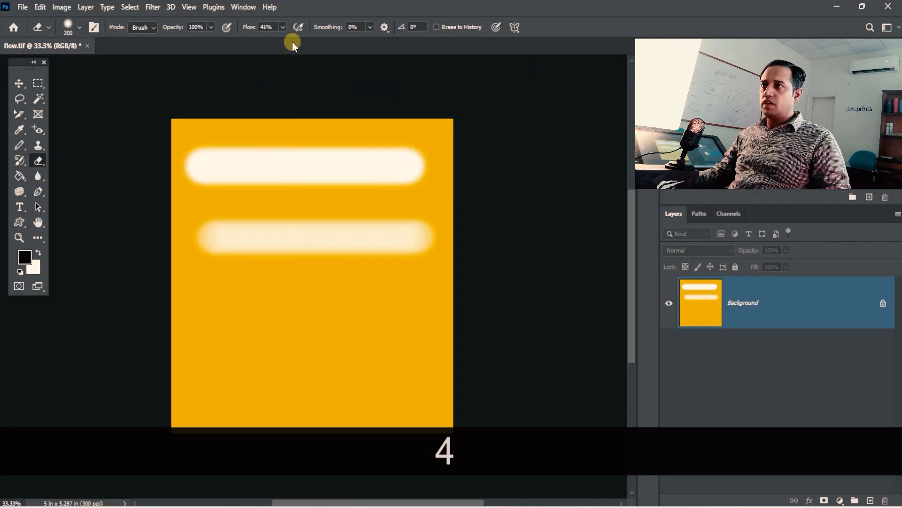
Step: Set the eraser flow to 8% and erase a third horizontal stroke below the other two on the yellow canvas
{"action": "left_click", "coordinate": [282, 28]}
{"action": "left_click_drag", "start_coordinate": [270, 41], "coordinate": [265, 42]}
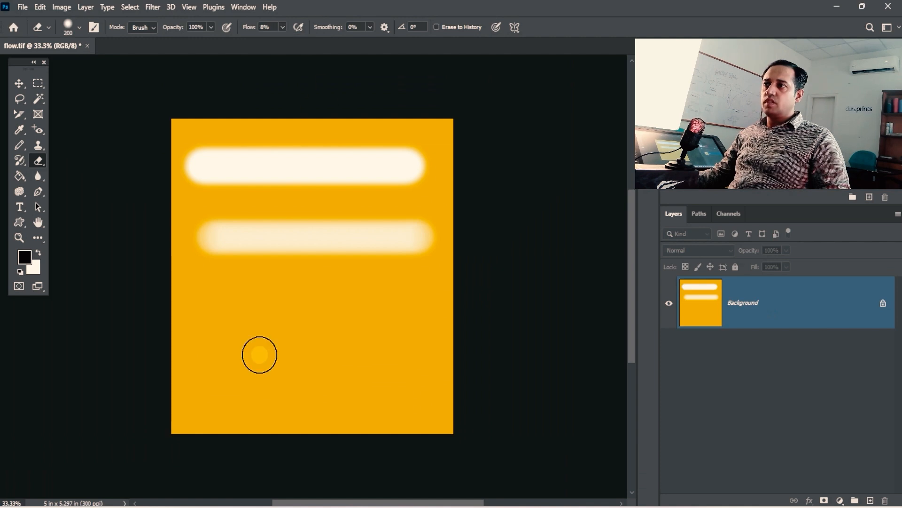
{"action": "mouse_move", "coordinate": [207, 309]}
{"action": "left_mouse_down"}
{"action": "mouse_move", "coordinate": [424, 307]}
{"action": "mouse_move", "coordinate": [188, 307]}
{"action": "left_mouse_up"}
Step: Set the eraser flow to 2% and erase a fourth horizontal stroke near the bottom of the yellow canvas
{"action": "left_click_drag", "start_coordinate": [348, 330], "coordinate": [366, 246]}
{"action": "left_click_drag", "start_coordinate": [345, 276], "coordinate": [317, 122]}
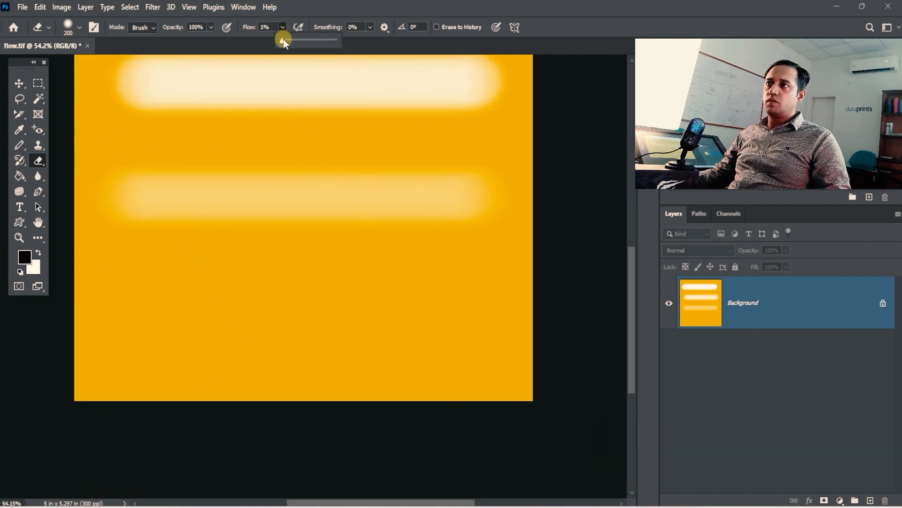
{"action": "mouse_move", "coordinate": [113, 294]}
{"action": "left_mouse_down"}
{"action": "mouse_move", "coordinate": [417, 292]}
{"action": "mouse_move", "coordinate": [461, 300]}
{"action": "left_mouse_up"}
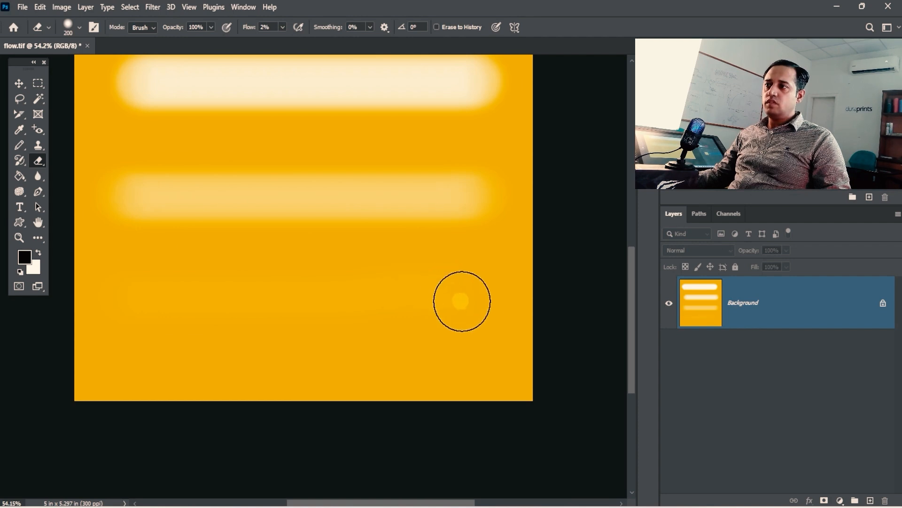
{"action": "mouse_move", "coordinate": [22, 318]}
{"action": "left_mouse_down"}
{"action": "mouse_move", "coordinate": [149, 302]}
{"action": "mouse_move", "coordinate": [376, 316]}
{"action": "mouse_move", "coordinate": [241, 309]}
{"action": "mouse_move", "coordinate": [221, 320]}
{"action": "left_mouse_up"}
{"action": "left_click_drag", "start_coordinate": [314, 303], "coordinate": [340, 300]}
{"action": "left_click_drag", "start_coordinate": [383, 295], "coordinate": [373, 225]}
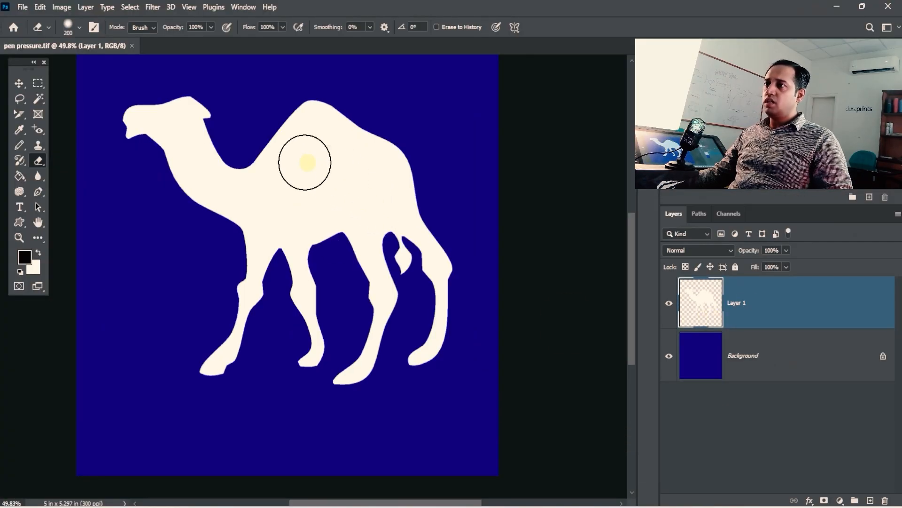
Step: Try erasing along the white camel's back on Layer 1 with the 200 px brush, and undo the stroke
{"action": "key", "text": "space"}
{"action": "key", "text": "space"}
{"action": "left_click_drag", "start_coordinate": [404, 218], "coordinate": [372, 175]}
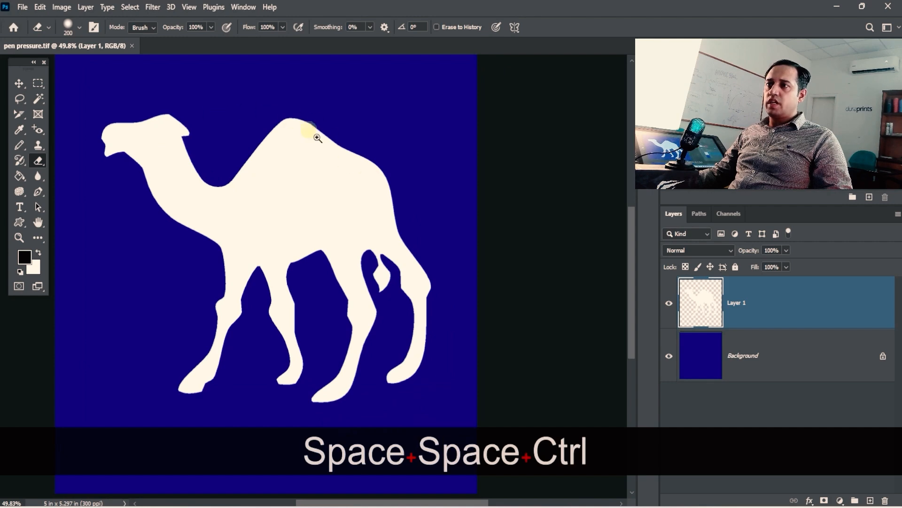
{"action": "left_click_drag", "start_coordinate": [344, 140], "coordinate": [463, 193]}
{"action": "mouse_move", "coordinate": [390, 196]}
{"action": "left_mouse_down"}
{"action": "mouse_move", "coordinate": [423, 185]}
{"action": "mouse_move", "coordinate": [397, 209]}
{"action": "left_mouse_up"}
{"action": "left_click_drag", "start_coordinate": [417, 212], "coordinate": [367, 175]}
{"action": "key", "text": "space"}
{"action": "mouse_move", "coordinate": [426, 181]}
{"action": "left_mouse_down"}
{"action": "mouse_move", "coordinate": [438, 209]}
{"action": "mouse_move", "coordinate": [448, 210]}
{"action": "mouse_move", "coordinate": [384, 166]}
{"action": "mouse_move", "coordinate": [345, 156]}
{"action": "mouse_move", "coordinate": [303, 166]}
{"action": "mouse_move", "coordinate": [272, 194]}
{"action": "mouse_move", "coordinate": [227, 222]}
{"action": "left_mouse_up"}
{"action": "left_click", "coordinate": [735, 306]}
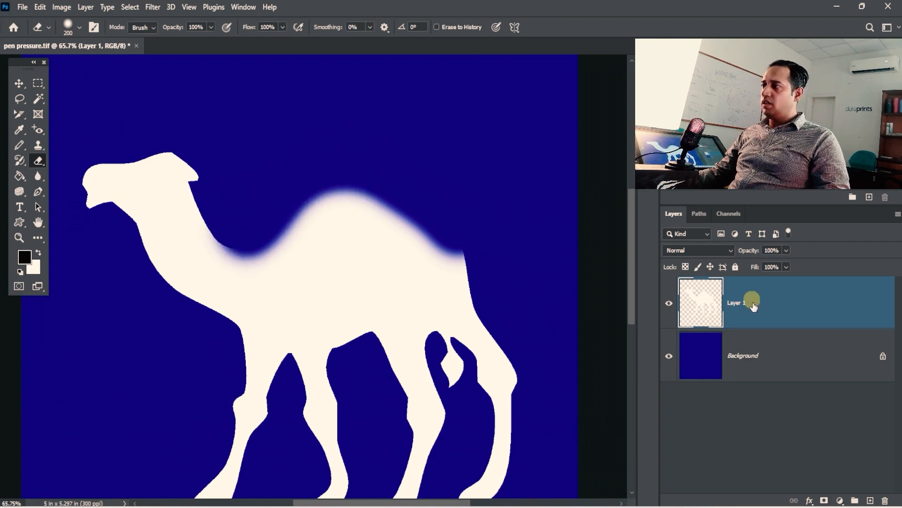
{"action": "key", "text": "ctrl+z"}
Step: Load the camel layer as a selection, fill it with a golden-yellow foreground colour and deselect
{"action": "left_click", "coordinate": [706, 323], "text": "ctrl"}
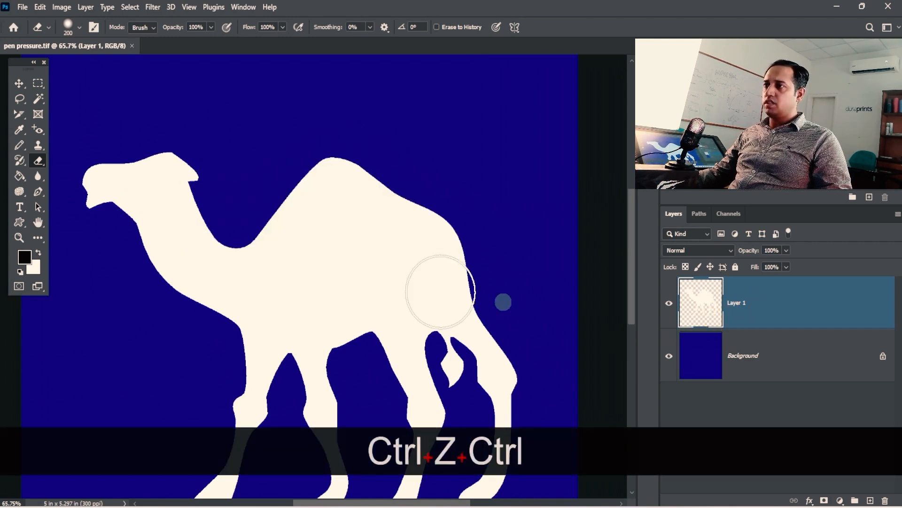
{"action": "left_click", "coordinate": [31, 266]}
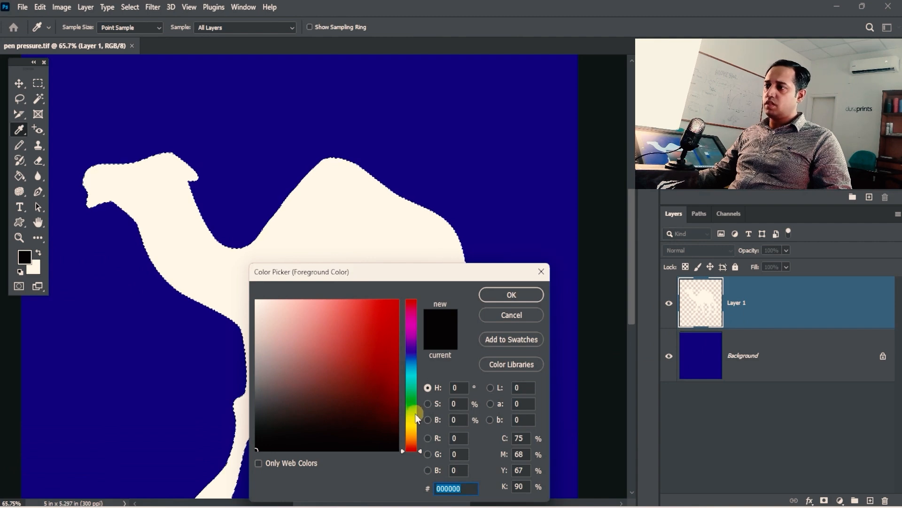
{"action": "left_click", "coordinate": [411, 427]}
{"action": "left_click", "coordinate": [398, 309]}
{"action": "left_click", "coordinate": [511, 294]}
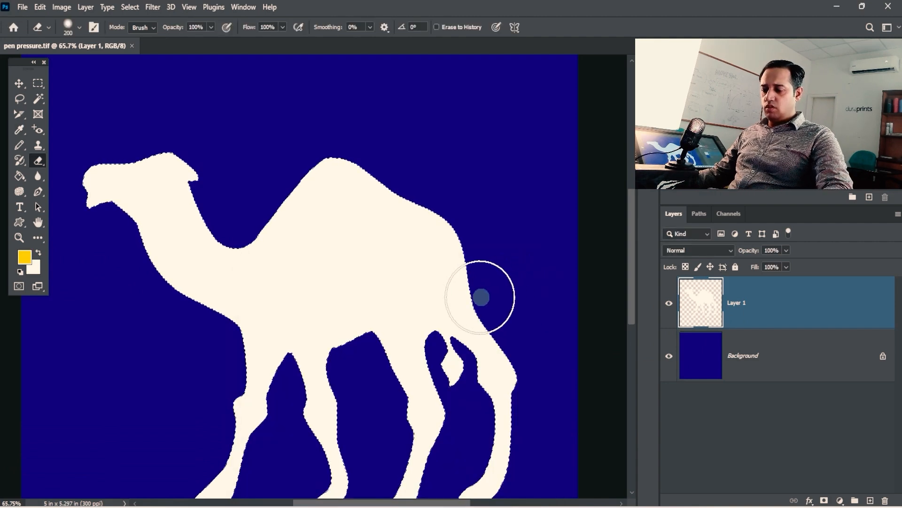
{"action": "key", "text": "alt+BackSpace"}
{"action": "key", "text": "ctrl+d"}
Step: Try erasing along the yellow camel's back, inspect the edge and the brush hardness up close, and undo the stroke
{"action": "mouse_move", "coordinate": [475, 278]}
{"action": "left_mouse_down"}
{"action": "mouse_move", "coordinate": [455, 217]}
{"action": "mouse_move", "coordinate": [380, 161]}
{"action": "mouse_move", "coordinate": [312, 164]}
{"action": "mouse_move", "coordinate": [203, 225]}
{"action": "left_mouse_up"}
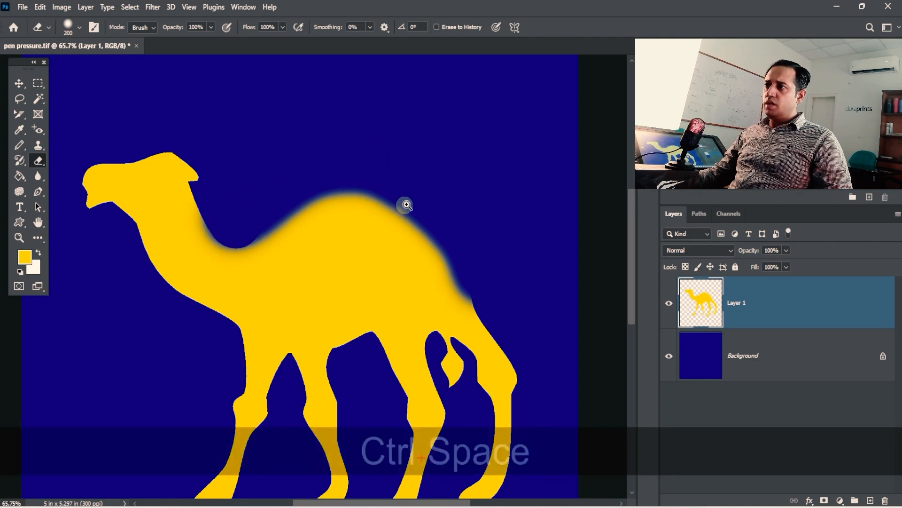
{"action": "left_click_drag", "start_coordinate": [403, 205], "coordinate": [437, 216]}
{"action": "mouse_move", "coordinate": [380, 315]}
{"action": "left_mouse_down"}
{"action": "mouse_move", "coordinate": [491, 156]}
{"action": "mouse_move", "coordinate": [497, 333]}
{"action": "left_mouse_up"}
{"action": "left_click_drag", "start_coordinate": [269, 220], "coordinate": [294, 214]}
{"action": "left_click", "coordinate": [78, 29]}
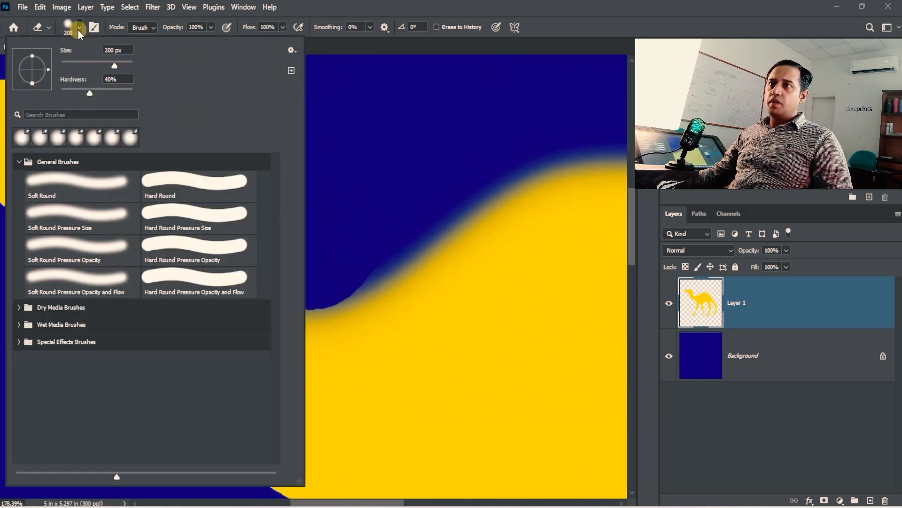
{"action": "left_click", "coordinate": [335, 4]}
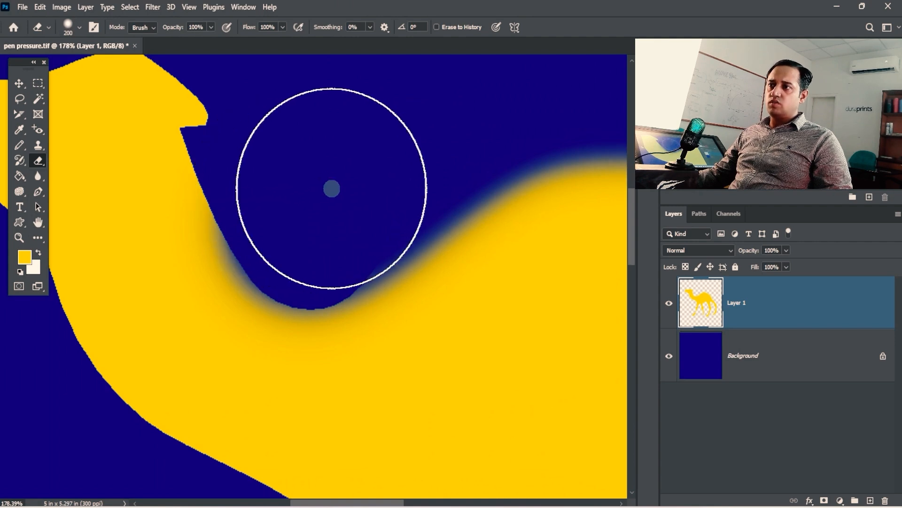
{"action": "left_click", "coordinate": [382, 225], "text": "ctrl+alt"}
{"action": "left_click_drag", "start_coordinate": [397, 227], "coordinate": [218, 179]}
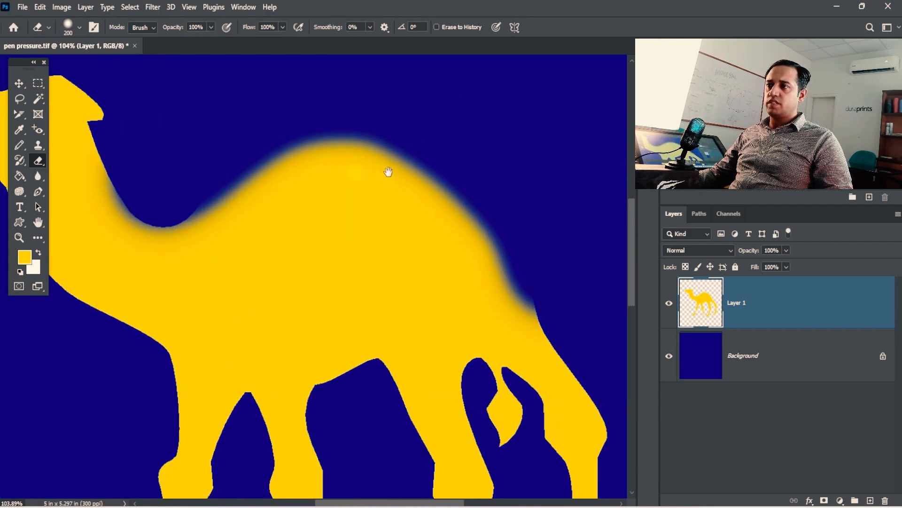
{"action": "key", "text": "ctrl+alt+z"}
Step: Erase softly along the camel's upper outline from the rump over the hump to the head
{"action": "left_click", "coordinate": [475, 218], "text": "ctrl+alt"}
{"action": "left_click", "coordinate": [444, 210], "text": "ctrl+alt"}
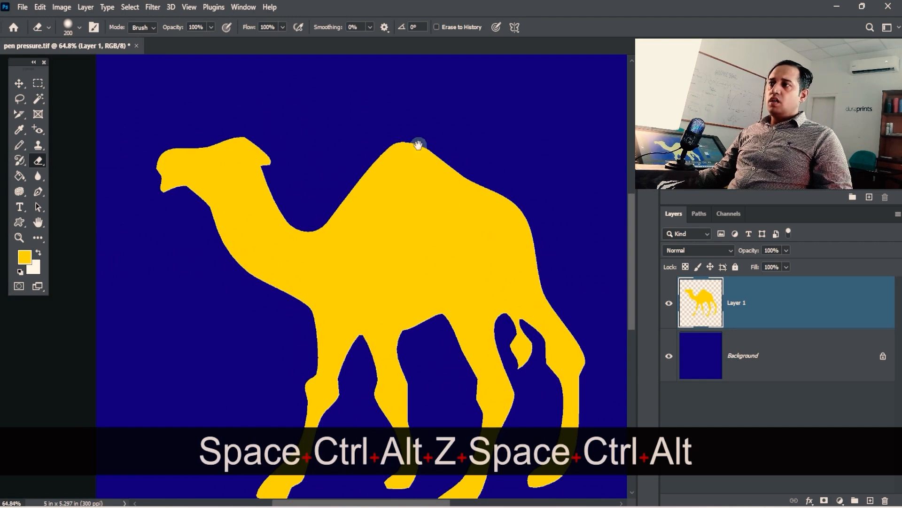
{"action": "mouse_move", "coordinate": [557, 268]}
{"action": "left_mouse_down"}
{"action": "mouse_move", "coordinate": [531, 210]}
{"action": "mouse_move", "coordinate": [486, 167]}
{"action": "mouse_move", "coordinate": [436, 144]}
{"action": "mouse_move", "coordinate": [384, 151]}
{"action": "mouse_move", "coordinate": [306, 202]}
{"action": "mouse_move", "coordinate": [283, 183]}
{"action": "mouse_move", "coordinate": [278, 154]}
{"action": "mouse_move", "coordinate": [250, 122]}
{"action": "mouse_move", "coordinate": [191, 123]}
{"action": "mouse_move", "coordinate": [397, 178]}
{"action": "left_mouse_up"}
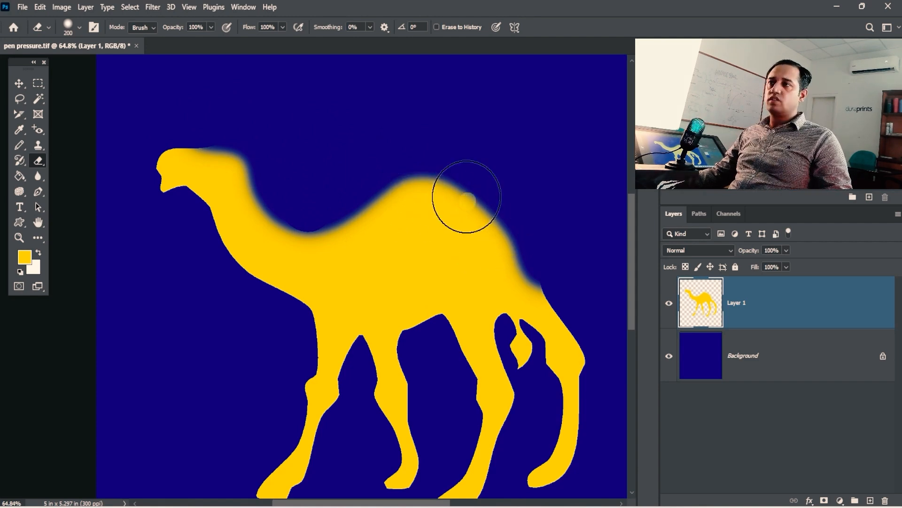
Step: Enable pen pressure for eraser size and opacity, reduce the brush to 125 px, and erase along the underside of the camel's neck
{"action": "left_click", "coordinate": [492, 29]}
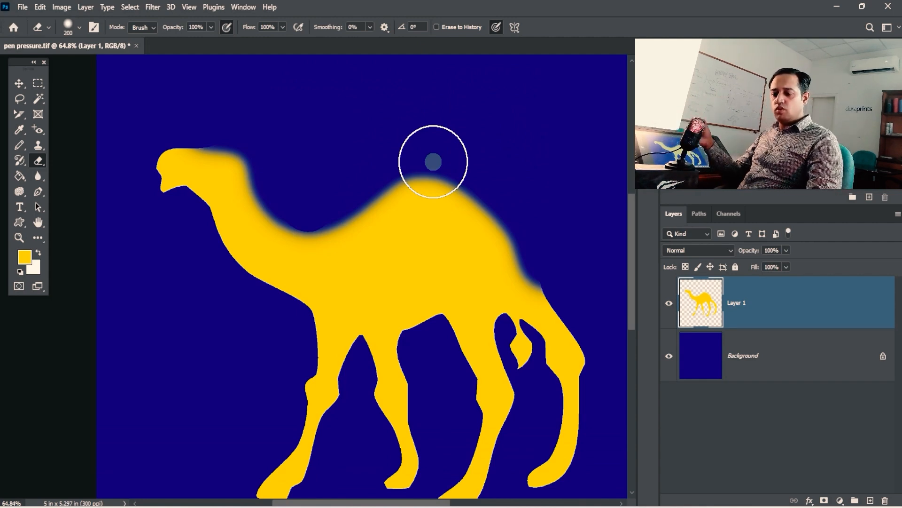
{"action": "key", "text": "bracketleft"}
{"action": "key", "text": "bracketleft"}
{"action": "key", "text": "bracketleft"}
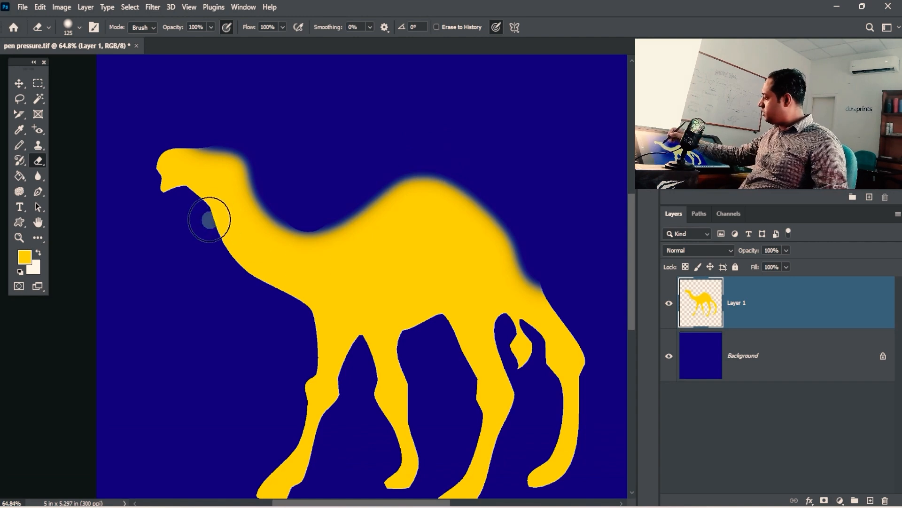
{"action": "key", "text": "ctrl+space"}
{"action": "left_click_drag", "start_coordinate": [209, 220], "coordinate": [235, 141]}
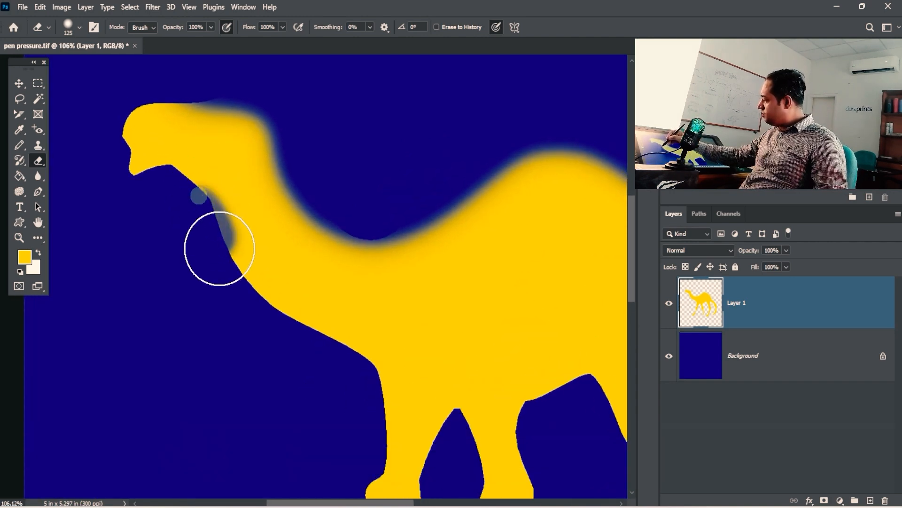
{"action": "mouse_move", "coordinate": [196, 196]}
{"action": "left_mouse_down"}
{"action": "mouse_move", "coordinate": [248, 287]}
{"action": "mouse_move", "coordinate": [339, 343]}
{"action": "left_mouse_up"}
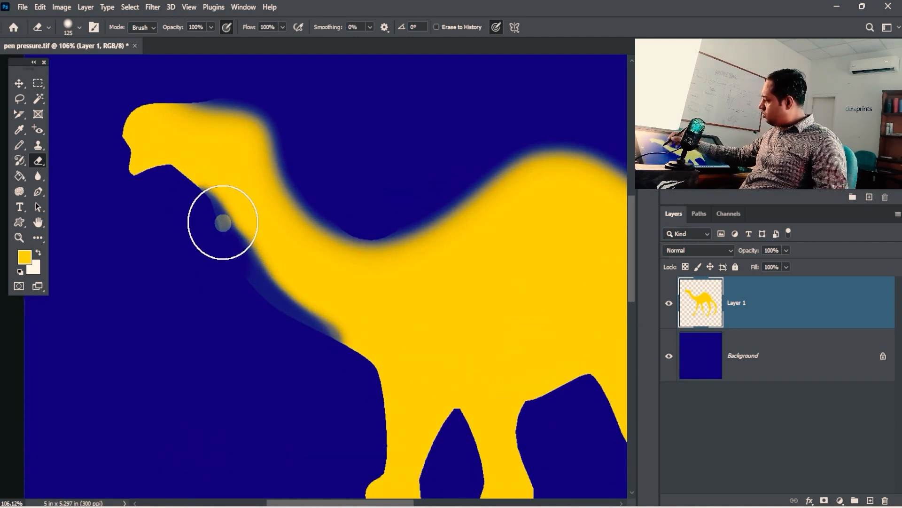
{"action": "mouse_move", "coordinate": [222, 222]}
{"action": "left_mouse_down"}
{"action": "mouse_move", "coordinate": [318, 337]}
{"action": "mouse_move", "coordinate": [353, 360]}
{"action": "mouse_move", "coordinate": [366, 391]}
{"action": "mouse_move", "coordinate": [195, 200]}
{"action": "left_mouse_up"}
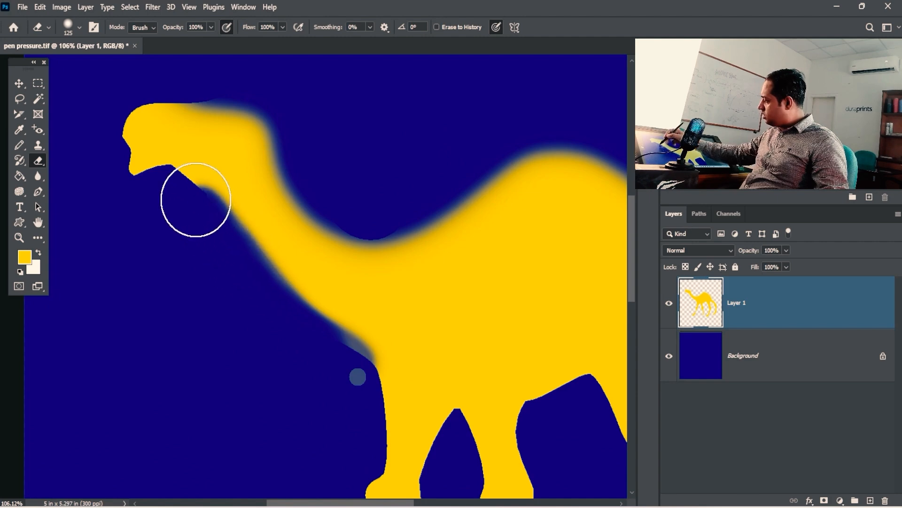
Step: Reduce the eraser to 70 px and erase around the camel's jaw, muzzle and top of the head
{"action": "key", "text": "bracketleft"}
{"action": "key", "text": "bracketleft"}
{"action": "key", "text": "bracketleft"}
{"action": "key", "text": "bracketleft"}
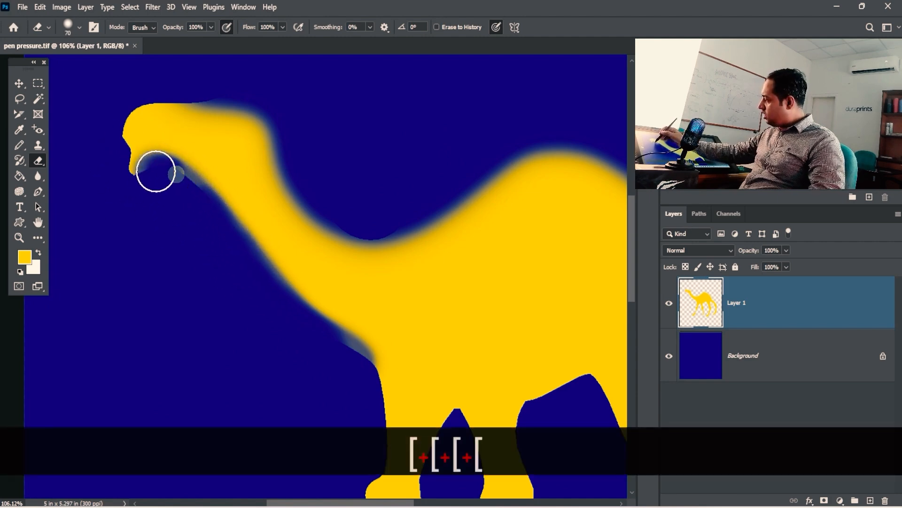
{"action": "left_click_drag", "start_coordinate": [156, 171], "coordinate": [142, 175]}
{"action": "mouse_move", "coordinate": [141, 175]}
{"action": "left_mouse_down"}
{"action": "mouse_move", "coordinate": [177, 172]}
{"action": "mouse_move", "coordinate": [193, 192]}
{"action": "left_mouse_up"}
{"action": "mouse_move", "coordinate": [231, 94]}
{"action": "left_mouse_down"}
{"action": "mouse_move", "coordinate": [144, 97]}
{"action": "mouse_move", "coordinate": [125, 114]}
{"action": "mouse_move", "coordinate": [134, 185]}
{"action": "left_mouse_up"}
Step: Erase along the camel's chest down the front edge of its foreleg using pen pressure
{"action": "key", "text": "space"}
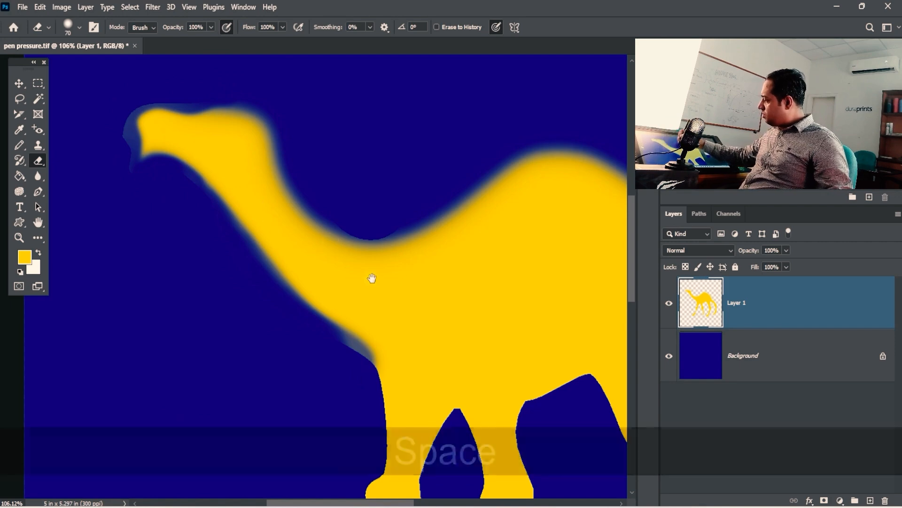
{"action": "left_click_drag", "start_coordinate": [372, 278], "coordinate": [317, 104]}
{"action": "mouse_move", "coordinate": [293, 178]}
{"action": "left_mouse_down"}
{"action": "mouse_move", "coordinate": [317, 205]}
{"action": "mouse_move", "coordinate": [313, 193]}
{"action": "mouse_move", "coordinate": [327, 260]}
{"action": "mouse_move", "coordinate": [329, 226]}
{"action": "mouse_move", "coordinate": [326, 301]}
{"action": "left_mouse_up"}
{"action": "key", "text": "space"}
{"action": "mouse_move", "coordinate": [357, 248]}
{"action": "left_mouse_down"}
{"action": "mouse_move", "coordinate": [347, 373]}
{"action": "mouse_move", "coordinate": [323, 380]}
{"action": "left_mouse_up"}
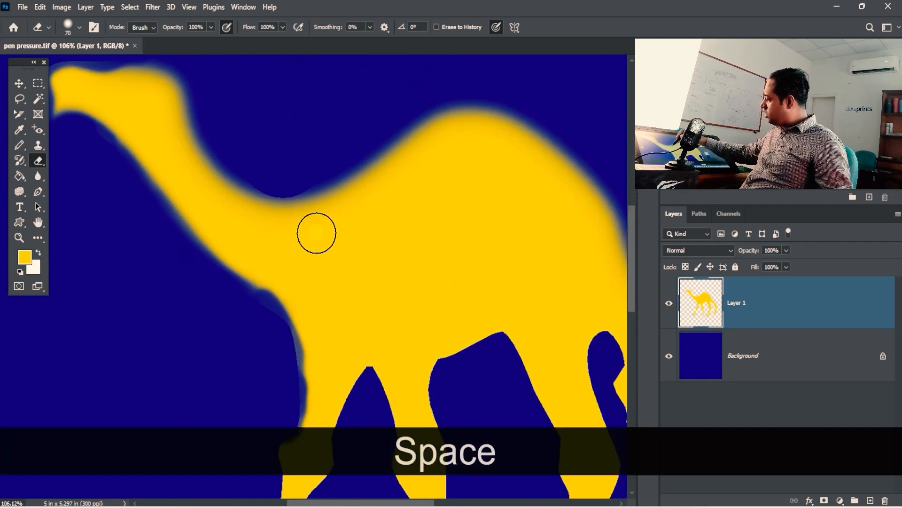
Step: Erase a tapered diagonal pen-pressure stroke across the camel's body, undoing the first attempt
{"action": "left_click_drag", "start_coordinate": [316, 232], "coordinate": [555, 305]}
{"action": "key", "text": "ctrl+z"}
{"action": "left_click_drag", "start_coordinate": [277, 235], "coordinate": [449, 291]}
{"action": "key", "text": "ctrl"}
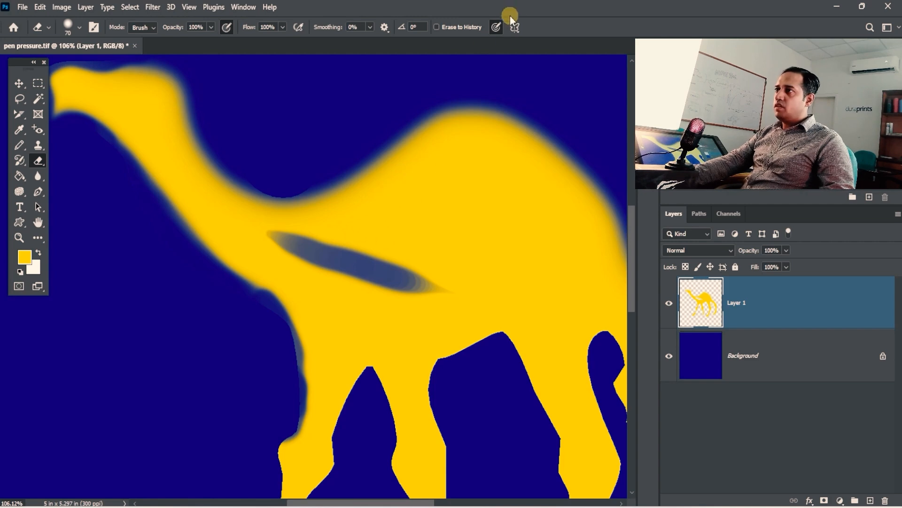
Step: Turn off pen pressure and erase a solid stroke down from the camel's hump for comparison
{"action": "mouse_move", "coordinate": [480, 162]}
{"action": "left_mouse_down"}
{"action": "mouse_move", "coordinate": [495, 238]}
{"action": "mouse_move", "coordinate": [516, 281]}
{"action": "left_mouse_up"}
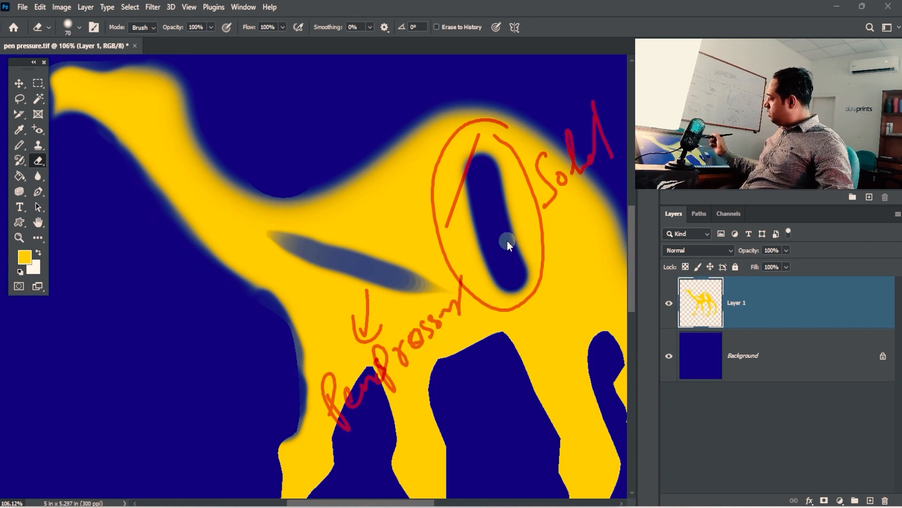
{"action": "key", "text": "Escape"}
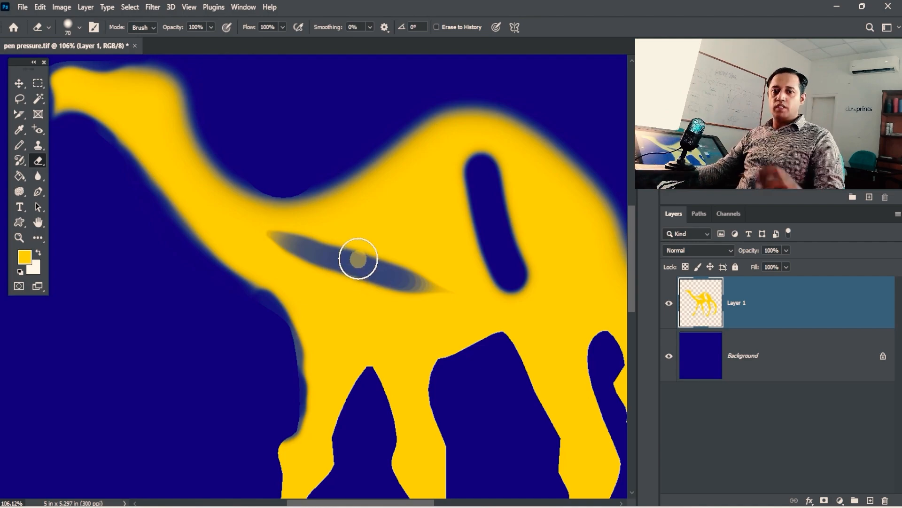
{"action": "left_click_drag", "start_coordinate": [390, 317], "coordinate": [346, 245]}
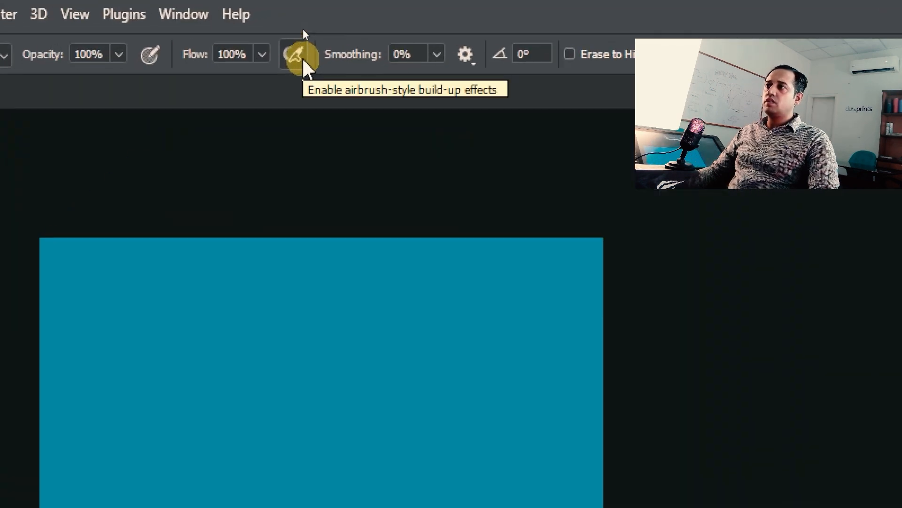
Step: With airbrush build-up off, enlarge the eraser to 500 px and erase a single spot near the top of the blue canvas
{"action": "left_click", "coordinate": [303, 59]}
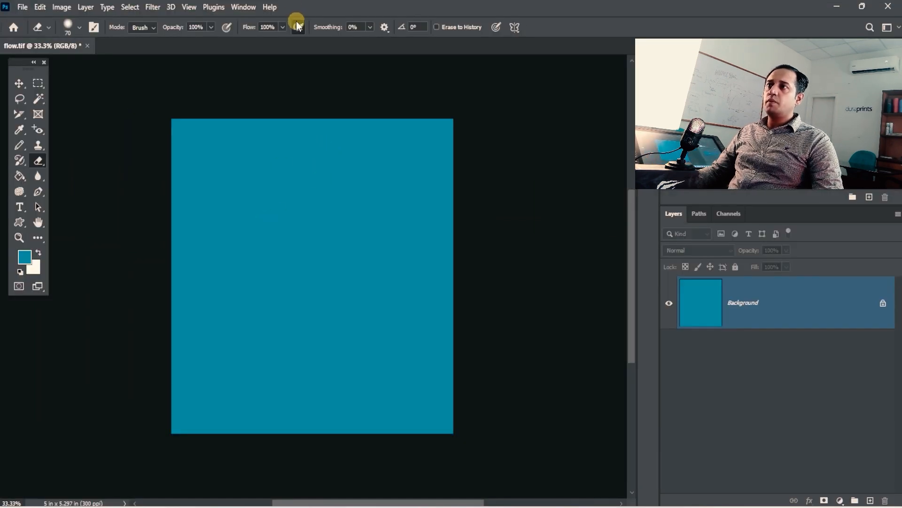
{"action": "left_click", "coordinate": [297, 24]}
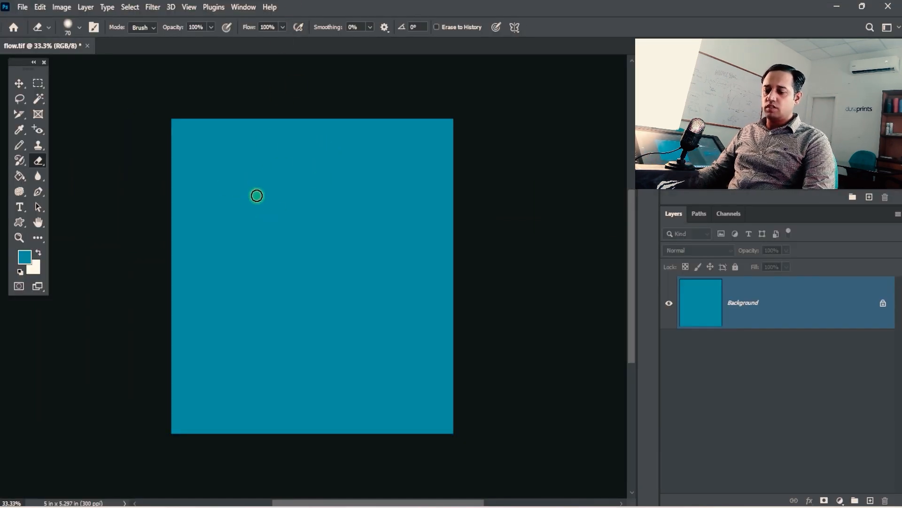
{"action": "key", "text": "bracketright"}
{"action": "key", "text": "bracketright"}
{"action": "key", "text": "bracketright"}
{"action": "key", "text": "bracketright"}
{"action": "key", "text": "bracketright"}
{"action": "key", "text": "bracketright"}
{"action": "key", "text": "bracketright"}
{"action": "key", "text": "bracketright"}
{"action": "key", "text": "bracketright"}
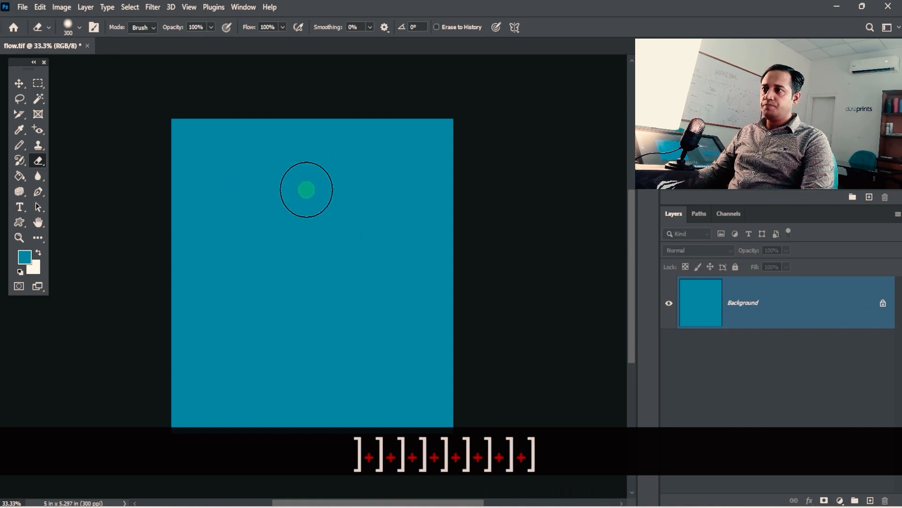
{"action": "key", "text": "bracketright"}
{"action": "key", "text": "bracketright"}
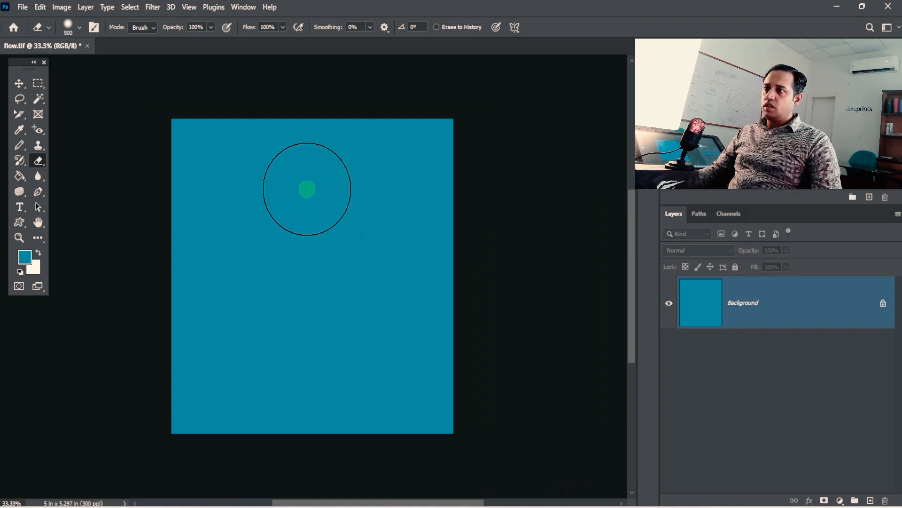
{"action": "left_click", "coordinate": [307, 189]}
Step: Enable airbrush-style build-up, try erasing a spot below the first one, and undo that spot
{"action": "left_click", "coordinate": [299, 28]}
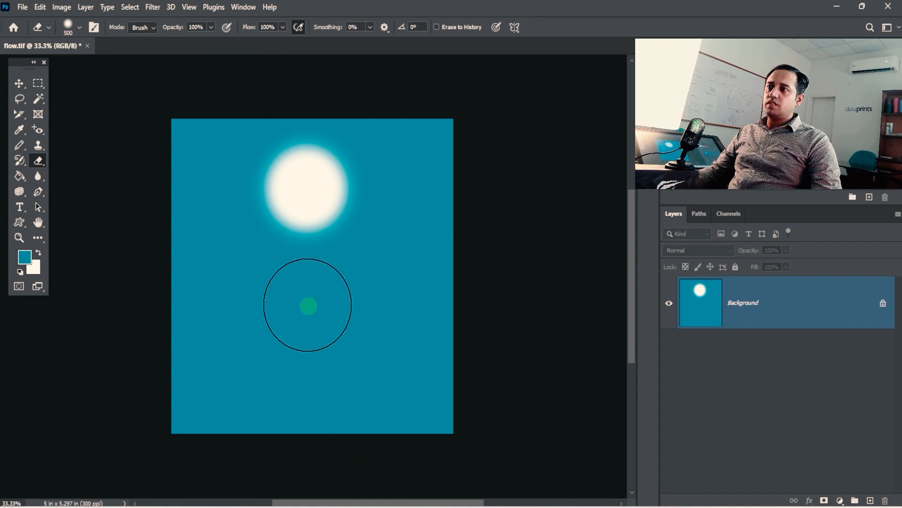
{"action": "left_click", "coordinate": [307, 307]}
{"action": "key", "text": "ctrl+z"}
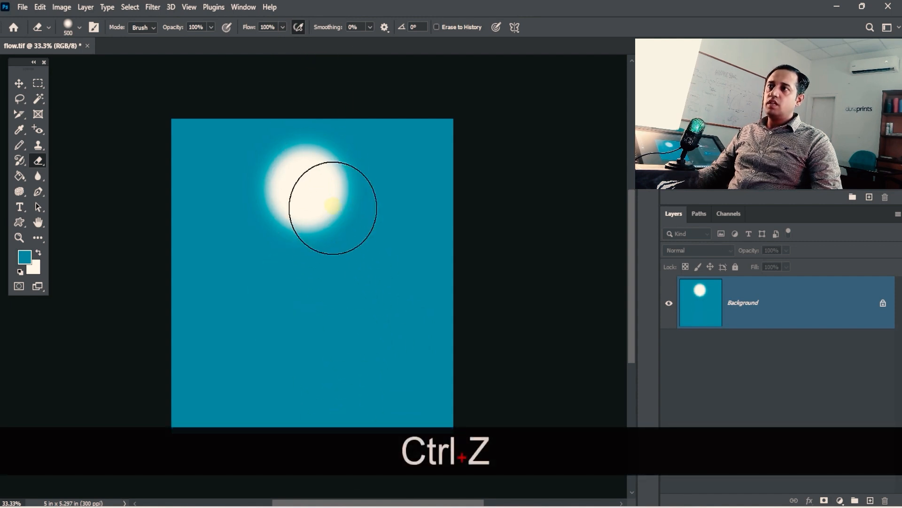
Step: Set the eraser's opacity to 55% and flow to 50%, then erase one faint spot at the canvas's lower left, undoing the first attempt
{"action": "left_click", "coordinate": [283, 28]}
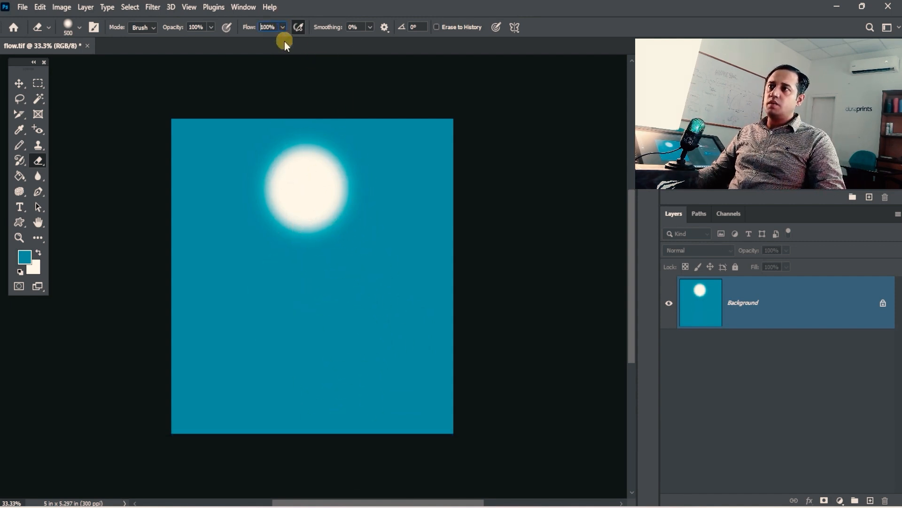
{"action": "left_click", "coordinate": [255, 41]}
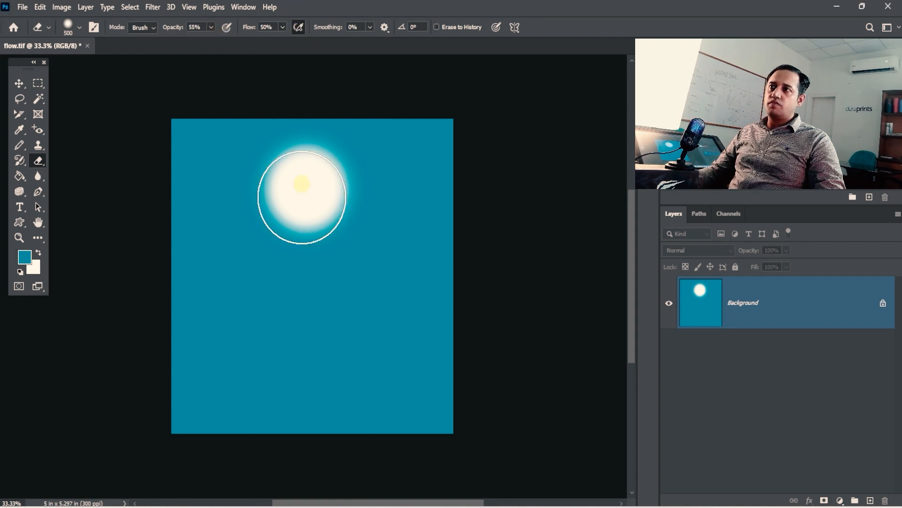
{"action": "left_click", "coordinate": [305, 327]}
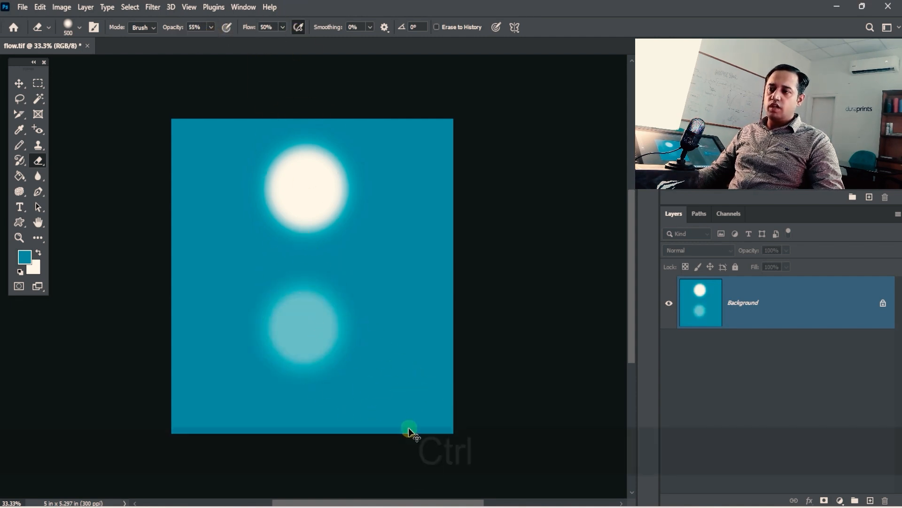
{"action": "key", "text": "ctrl+z"}
{"action": "left_click", "coordinate": [233, 326]}
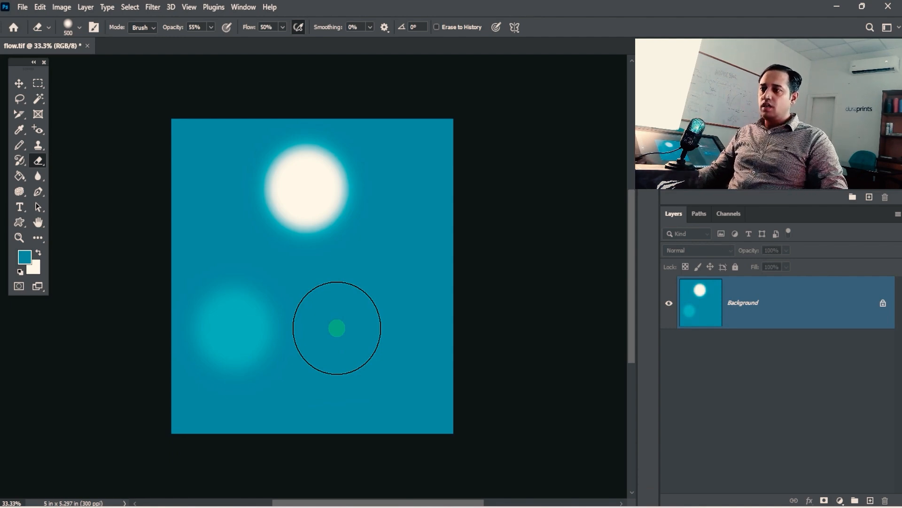
Step: With airbrush build-up on, erase three built-up spots on the blue canvas: lower middle, right side and upper left
{"action": "left_click_drag", "start_coordinate": [337, 328], "coordinate": [337, 329]}
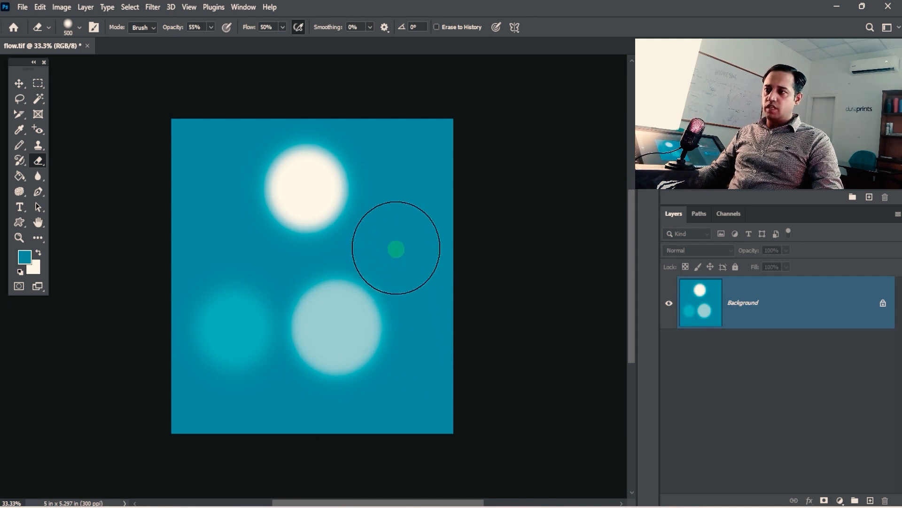
{"action": "left_click_drag", "start_coordinate": [396, 240], "coordinate": [397, 240]}
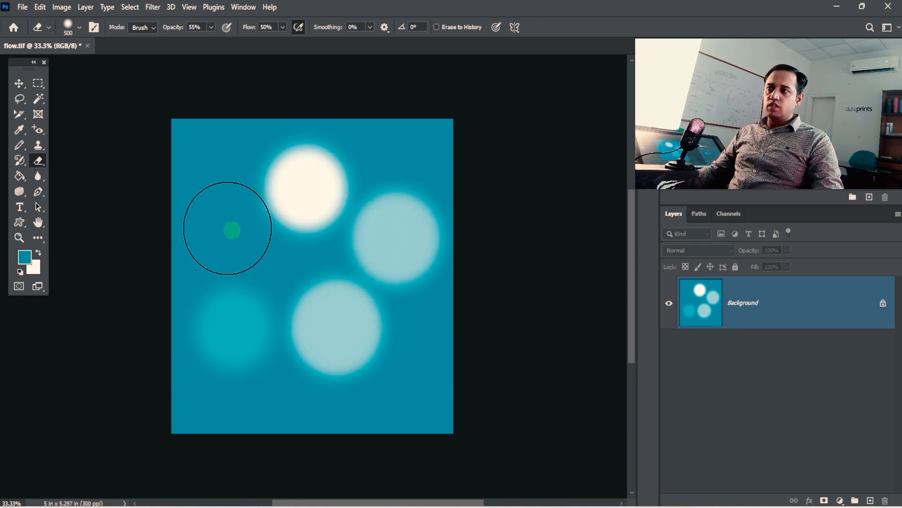
{"action": "mouse_move", "coordinate": [228, 228]}
{"action": "left_mouse_down"}
{"action": "mouse_move", "coordinate": [222, 222]}
{"action": "mouse_move", "coordinate": [234, 233]}
{"action": "left_mouse_up"}
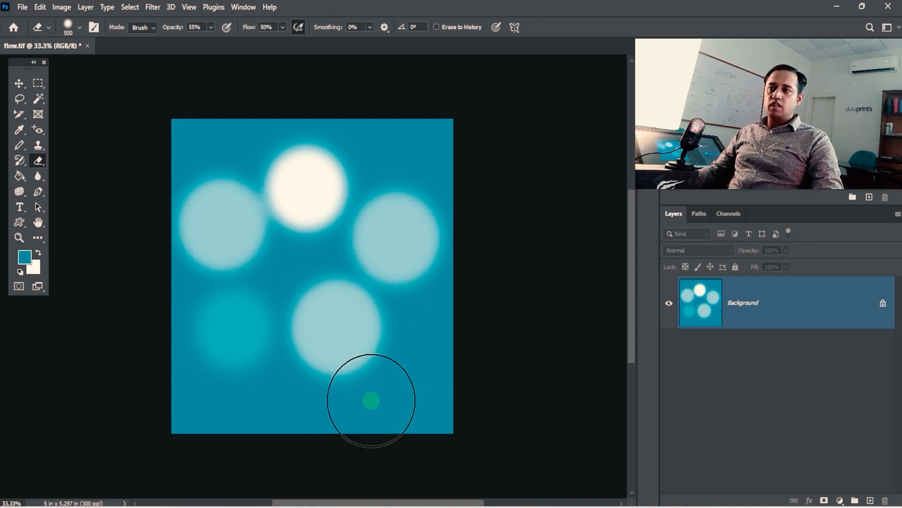
Step: Turn off airbrush build-up, erase a faint spot at the canvas's upper right, and reduce the eraser to 250 px
{"action": "left_click", "coordinate": [297, 29]}
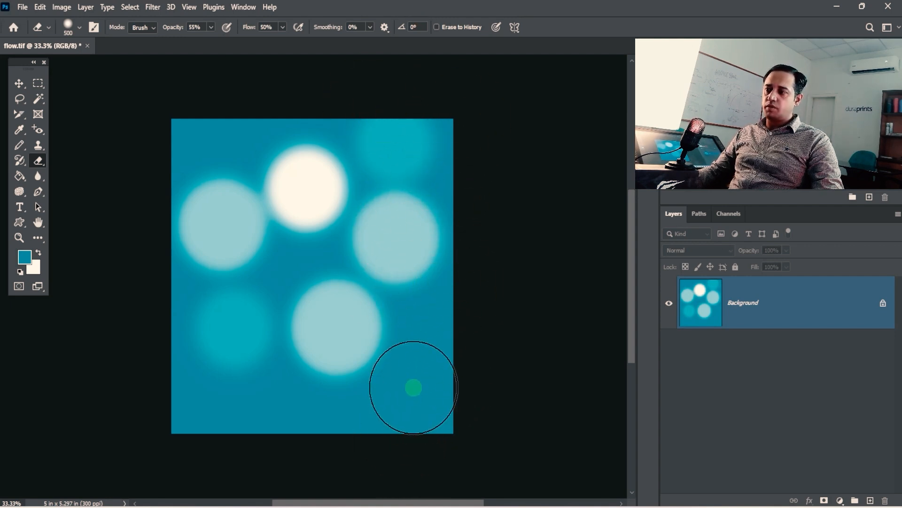
{"action": "key", "text": "bracketleft"}
{"action": "key", "text": "bracketleft"}
{"action": "key", "text": "bracketleft"}
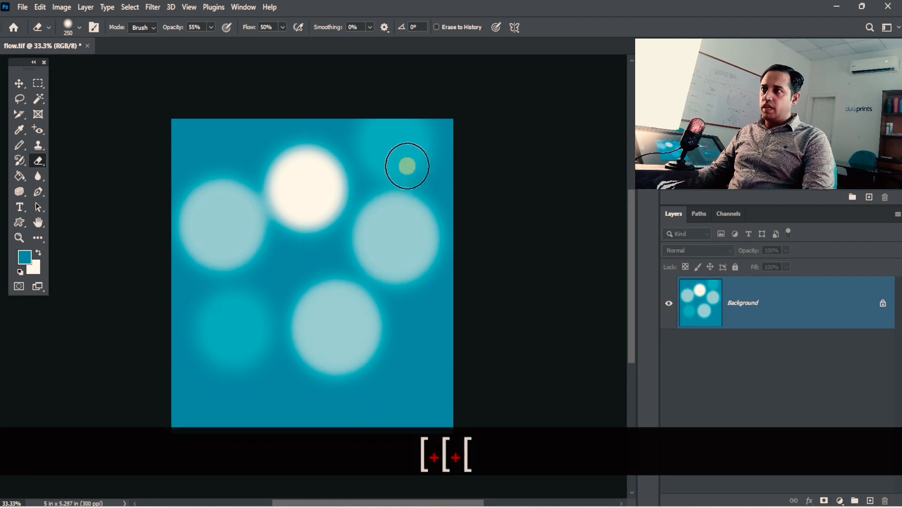
Step: Turn airbrush build-up back on and erase a row of small built-up spots along the canvas's lower edge
{"action": "left_click", "coordinate": [298, 27]}
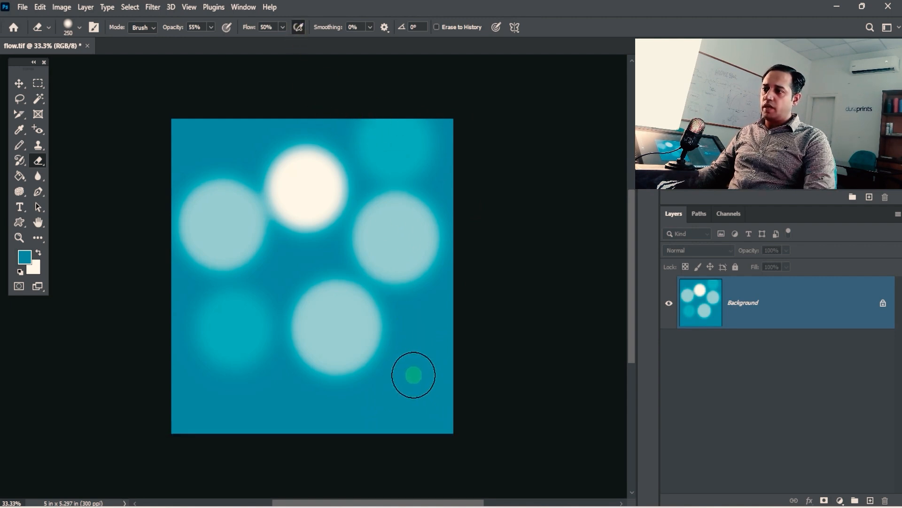
{"action": "left_click", "coordinate": [414, 374]}
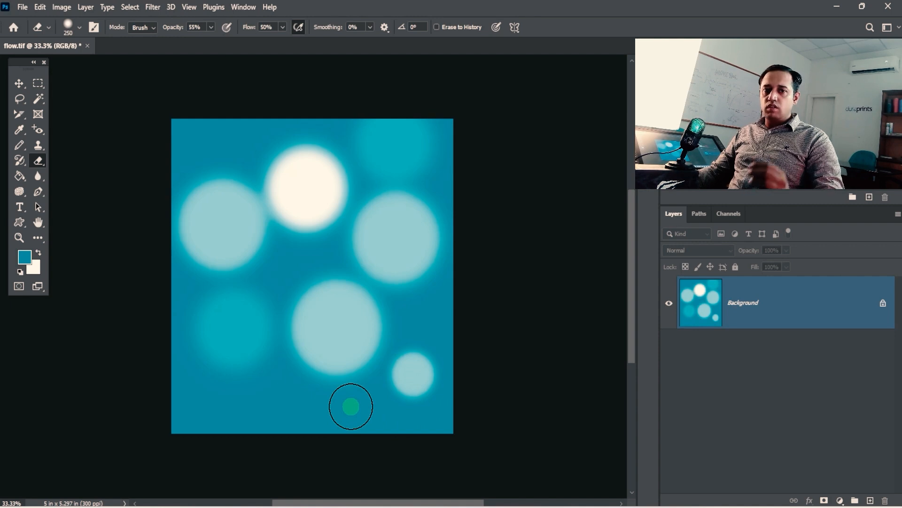
{"action": "left_click", "coordinate": [351, 406]}
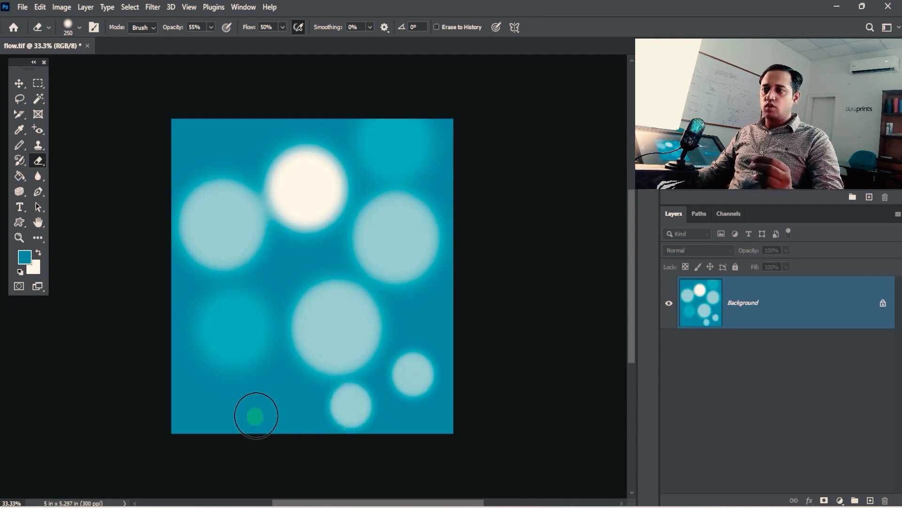
{"action": "left_click", "coordinate": [283, 402]}
{"action": "left_click", "coordinate": [232, 399]}
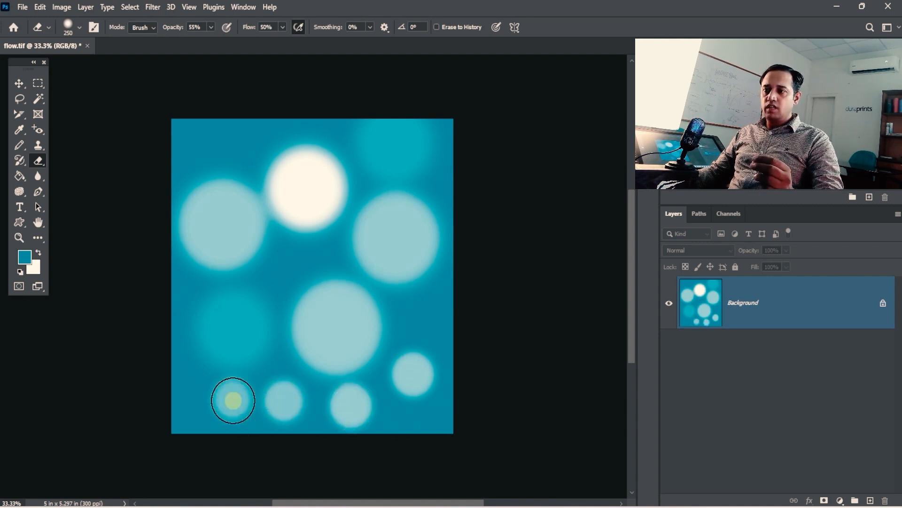
{"action": "left_click", "coordinate": [188, 400]}
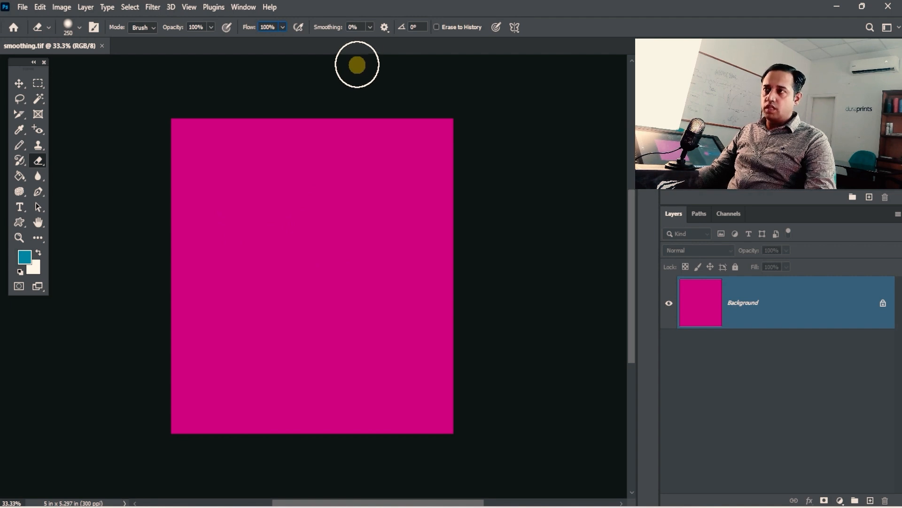
Step: In smoothing.tif, choose the Hard Round brush with 100% hardness for the eraser
{"action": "key", "text": "3"}
{"action": "key", "text": "3"}
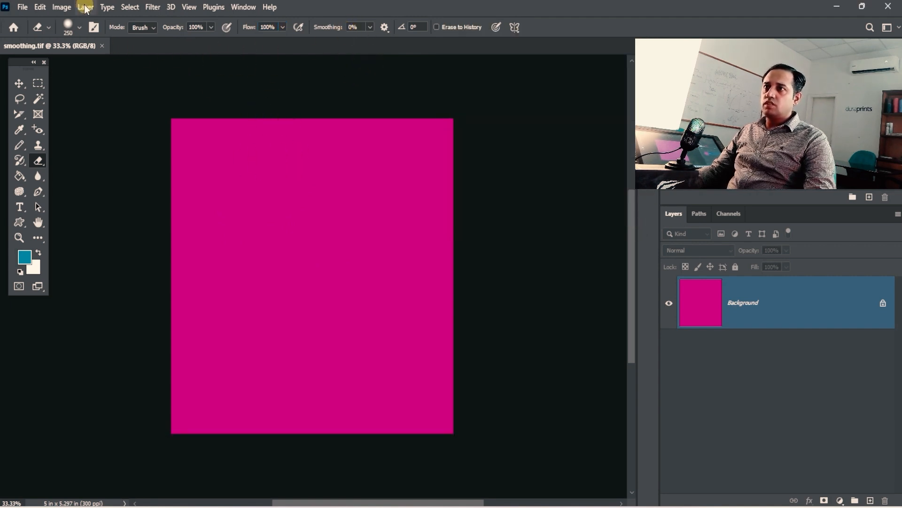
{"action": "left_click", "coordinate": [80, 25]}
{"action": "left_click", "coordinate": [183, 179]}
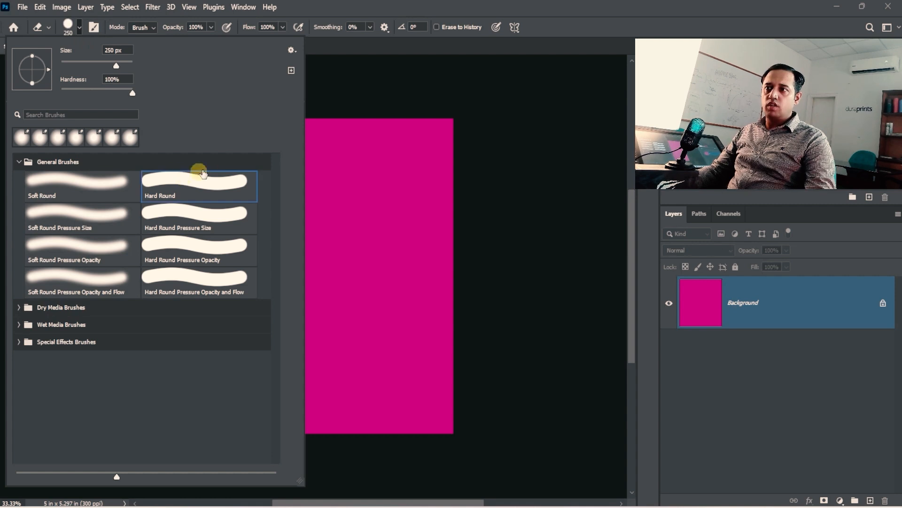
{"action": "key", "text": "3"}
{"action": "left_click", "coordinate": [220, 190]}
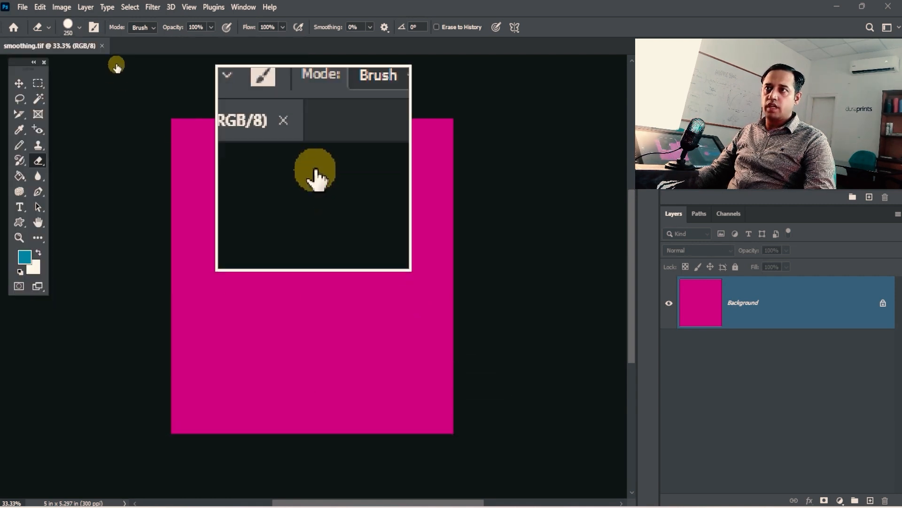
{"action": "left_click", "coordinate": [81, 27]}
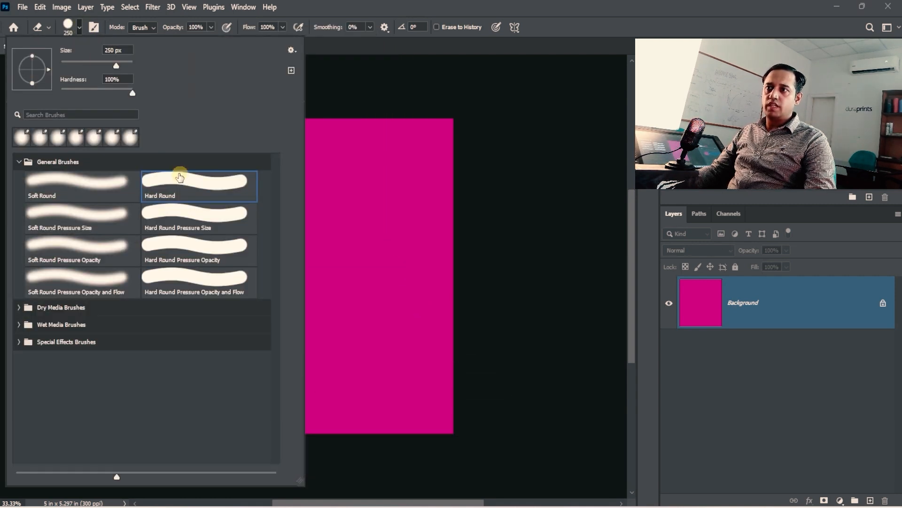
{"action": "left_click", "coordinate": [368, 6]}
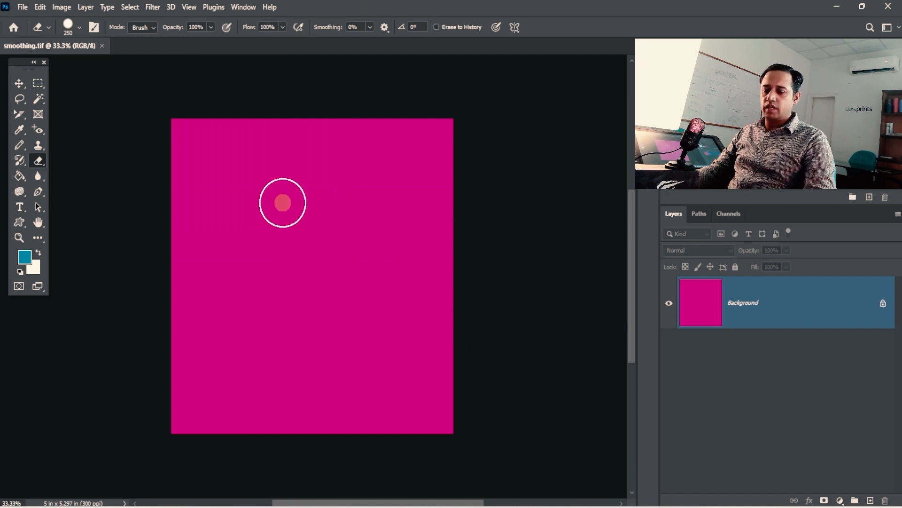
Step: Reduce the eraser to 150 px and, with smoothing at 0%, erase a horizontal stroke across the upper part of the magenta canvas
{"action": "key", "text": "bracketright"}
{"action": "key", "text": "bracketleft"}
{"action": "key", "text": "bracketleft"}
{"action": "key", "text": "bracketleft"}
{"action": "key", "text": "bracketleft"}
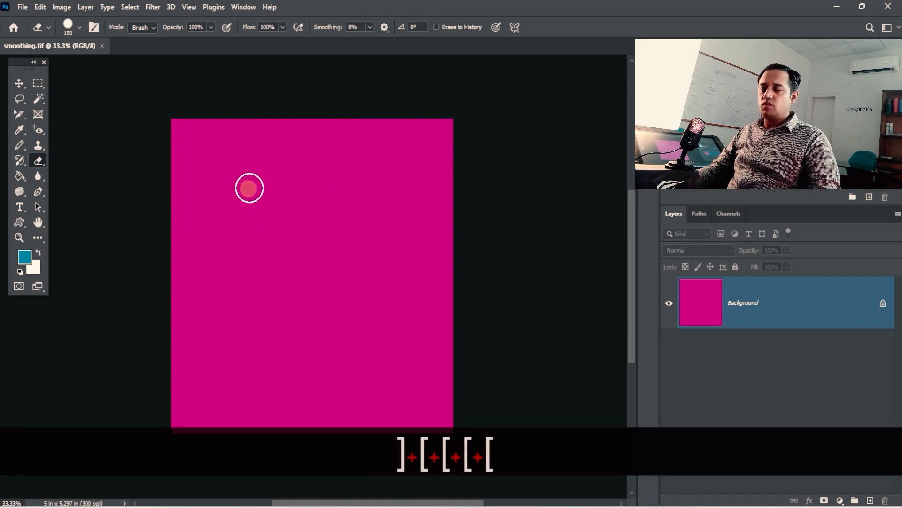
{"action": "left_click_drag", "start_coordinate": [291, 175], "coordinate": [324, 168]}
{"action": "mouse_move", "coordinate": [141, 197]}
{"action": "left_mouse_down"}
{"action": "mouse_move", "coordinate": [320, 208]}
{"action": "mouse_move", "coordinate": [524, 202]}
{"action": "left_mouse_up"}
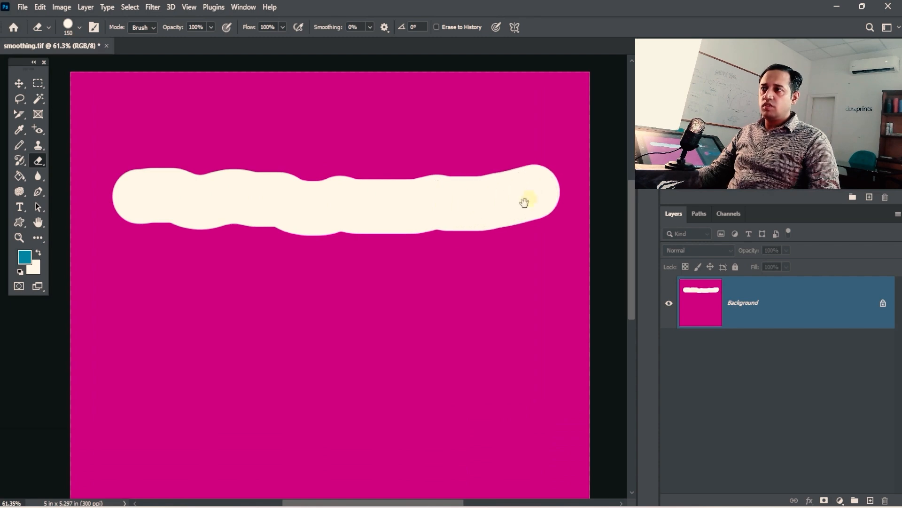
Step: Set the eraser's smoothing to 100% and erase a second horizontal stroke below the first one
{"action": "key", "text": "space"}
{"action": "left_click_drag", "start_coordinate": [446, 245], "coordinate": [404, 210]}
{"action": "left_click_drag", "start_coordinate": [274, 161], "coordinate": [334, 175]}
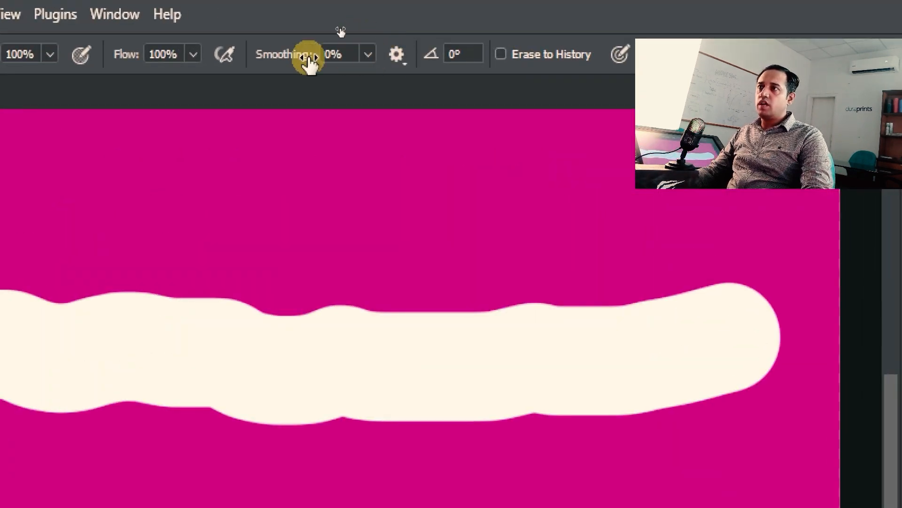
{"action": "left_click", "coordinate": [369, 54]}
{"action": "left_click_drag", "start_coordinate": [365, 79], "coordinate": [628, 116]}
{"action": "key", "text": "4"}
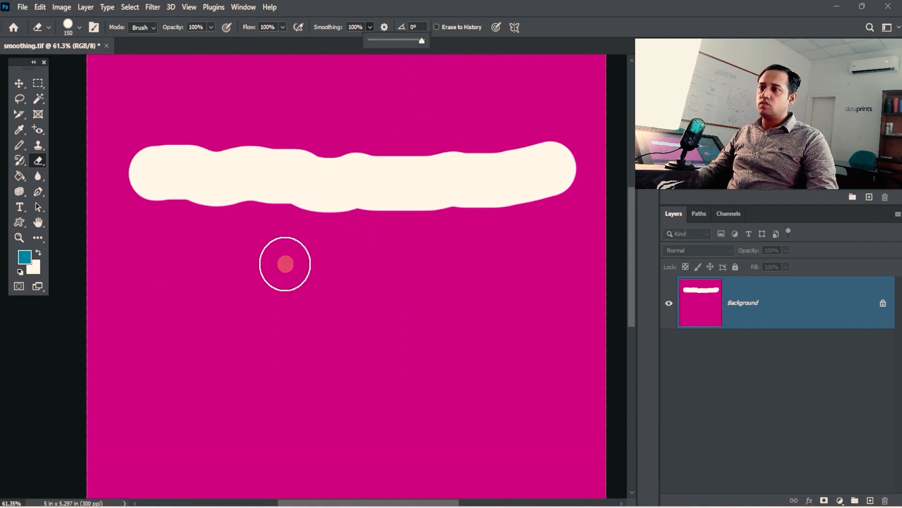
{"action": "key", "text": "space"}
{"action": "left_click_drag", "start_coordinate": [286, 263], "coordinate": [283, 237]}
{"action": "key", "text": "space"}
{"action": "left_click_drag", "start_coordinate": [201, 244], "coordinate": [212, 258]}
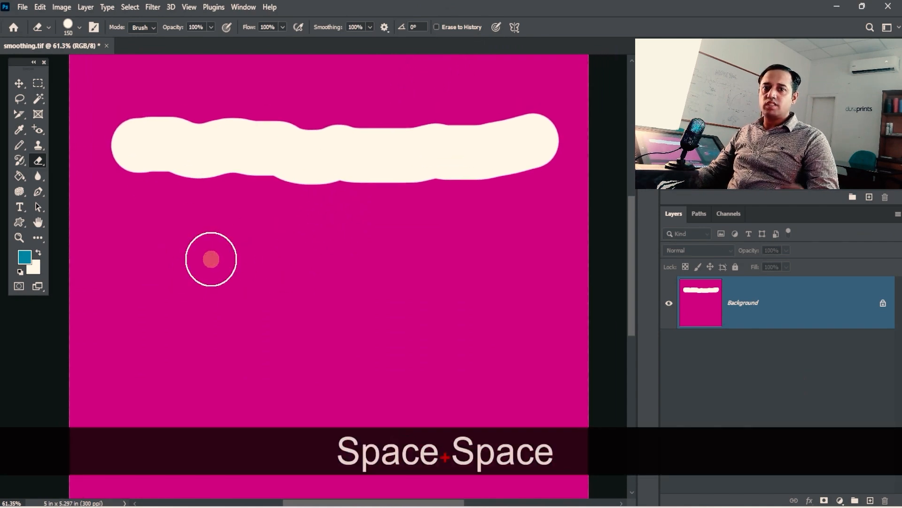
{"action": "mouse_move", "coordinate": [141, 262]}
{"action": "left_mouse_down"}
{"action": "mouse_move", "coordinate": [390, 290]}
{"action": "mouse_move", "coordinate": [514, 272]}
{"action": "mouse_move", "coordinate": [555, 253]}
{"action": "left_mouse_up"}
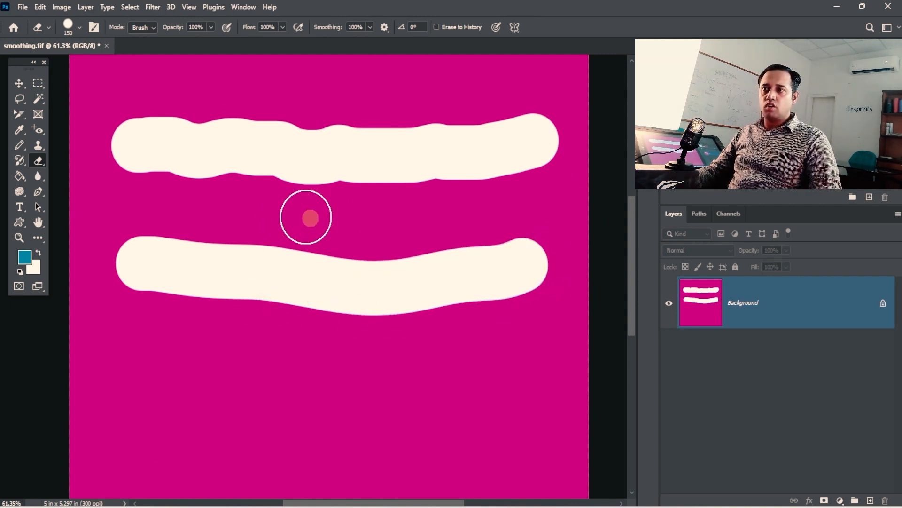
Step: Compare the edges of the two strokes, set smoothing back to 0%, and erase a third horizontal stroke below them
{"action": "key", "text": "ctrl+space"}
{"action": "left_click_drag", "start_coordinate": [236, 190], "coordinate": [389, 217]}
{"action": "left_click", "coordinate": [370, 27]}
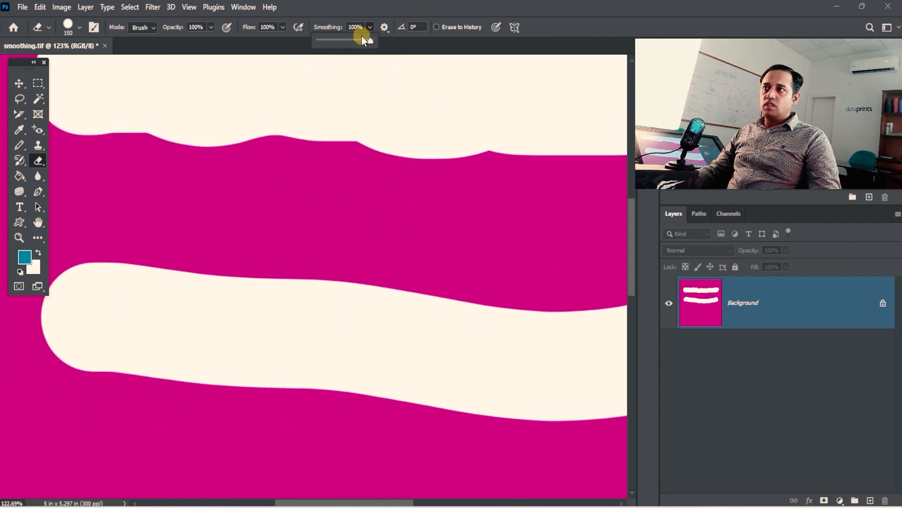
{"action": "left_click", "coordinate": [411, 184]}
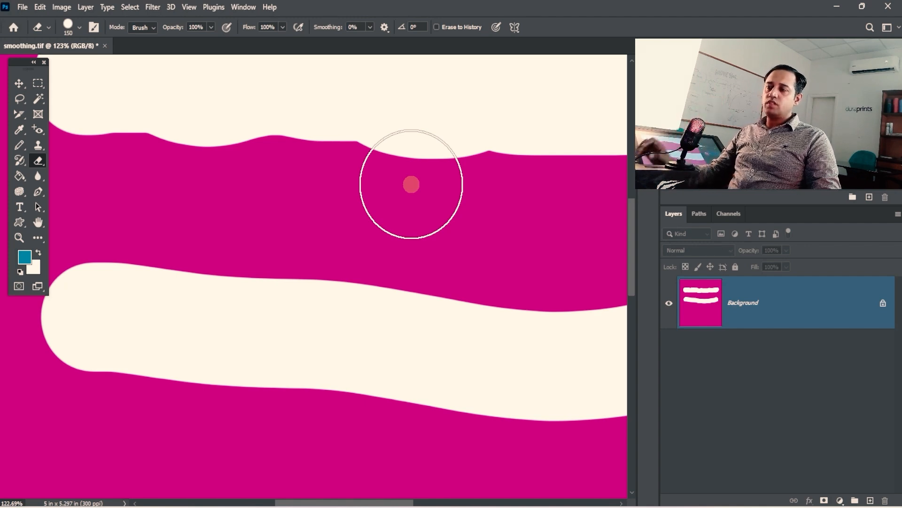
{"action": "key", "text": "ctrl+alt+space"}
{"action": "left_click_drag", "start_coordinate": [350, 299], "coordinate": [249, 200]}
{"action": "left_click_drag", "start_coordinate": [237, 159], "coordinate": [166, 59]}
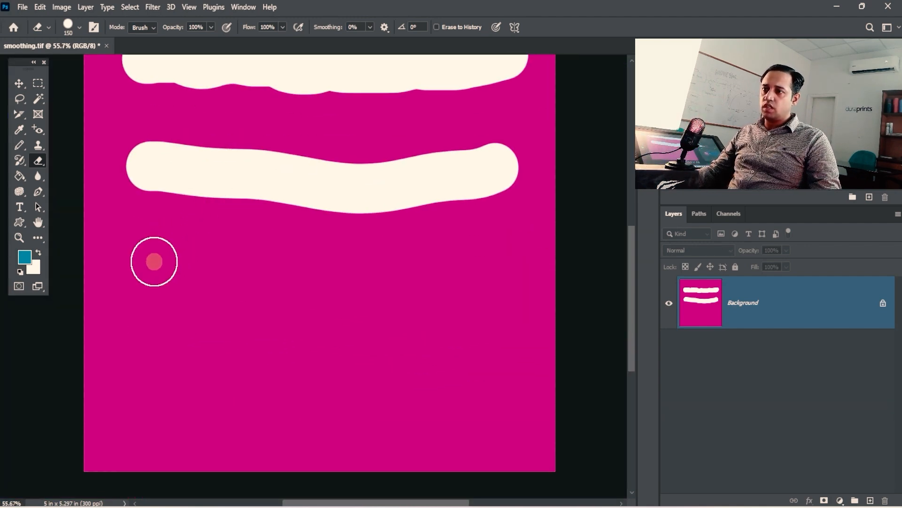
{"action": "mouse_move", "coordinate": [155, 262]}
{"action": "left_mouse_down"}
{"action": "mouse_move", "coordinate": [247, 278]}
{"action": "mouse_move", "coordinate": [350, 280]}
{"action": "mouse_move", "coordinate": [387, 268]}
{"action": "mouse_move", "coordinate": [498, 259]}
{"action": "left_mouse_up"}
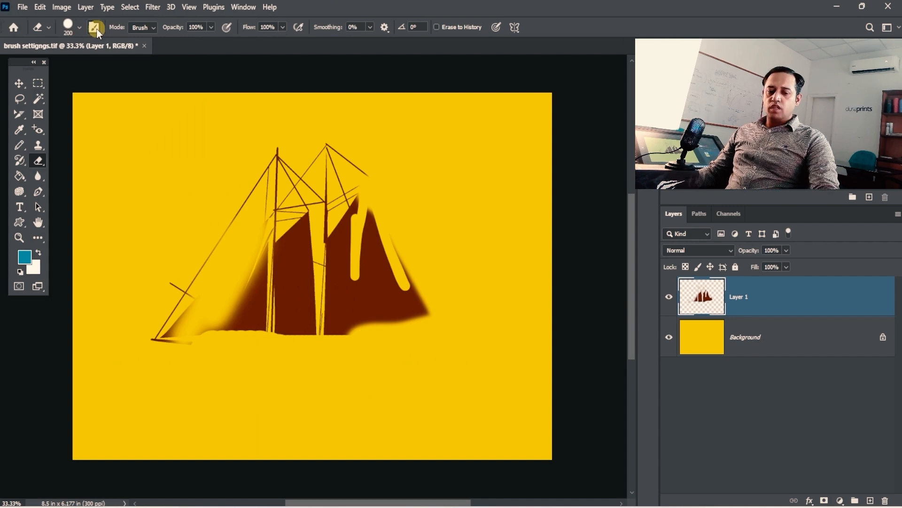
Step: Open the brush settings for the ship image and undo the earlier erasures on Layer 1 to restore the ship
{"action": "left_click", "coordinate": [96, 29]}
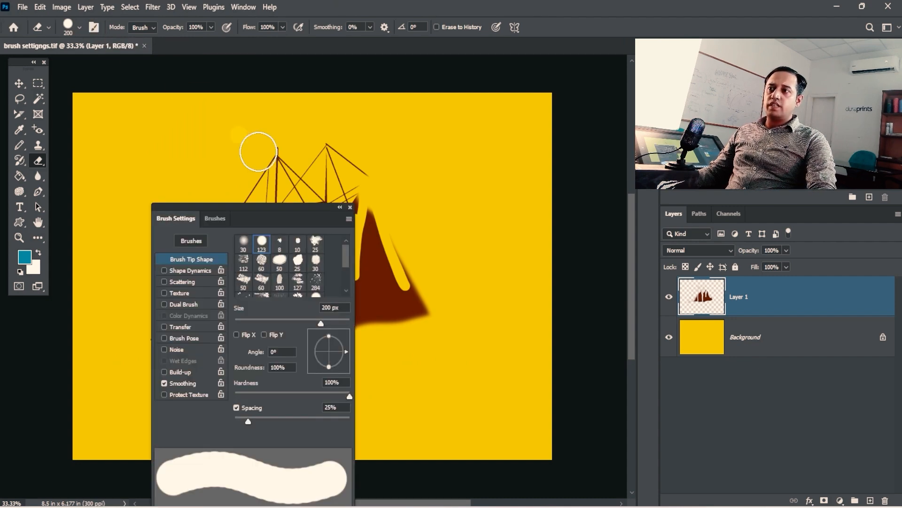
{"action": "left_click_drag", "start_coordinate": [271, 210], "coordinate": [210, 87]}
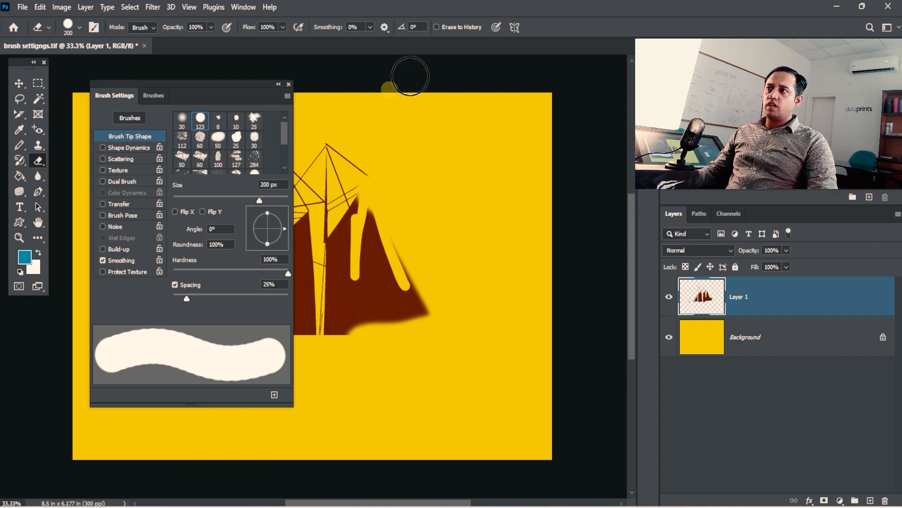
{"action": "key", "text": "ctrl+z"}
{"action": "key", "text": "ctrl+z"}
{"action": "key", "text": "ctrl+z"}
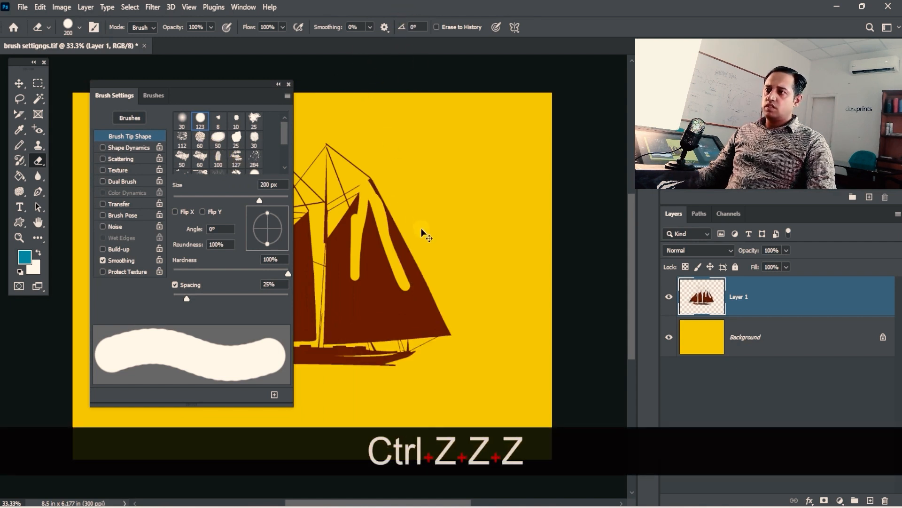
{"action": "key", "text": "ctrl+z"}
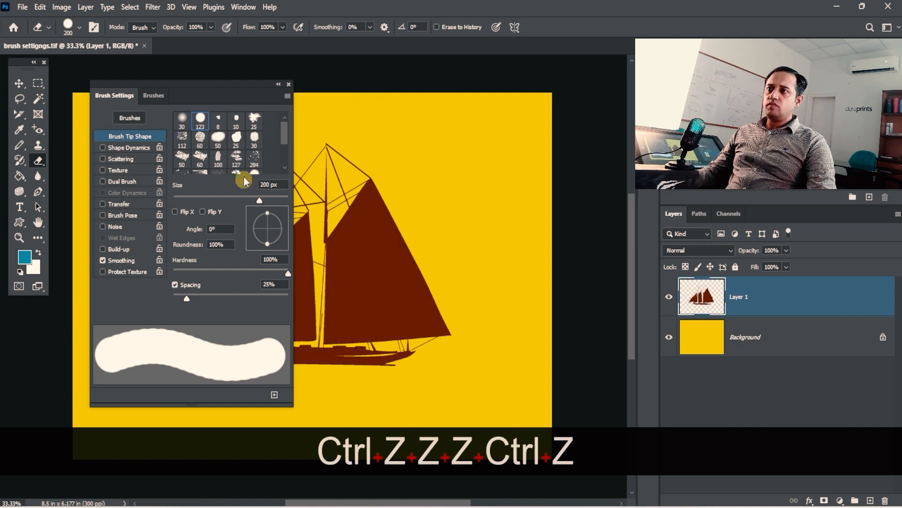
Step: Choose the speckled 60 px brush tip for the eraser
{"action": "left_click_drag", "start_coordinate": [239, 83], "coordinate": [198, 85]}
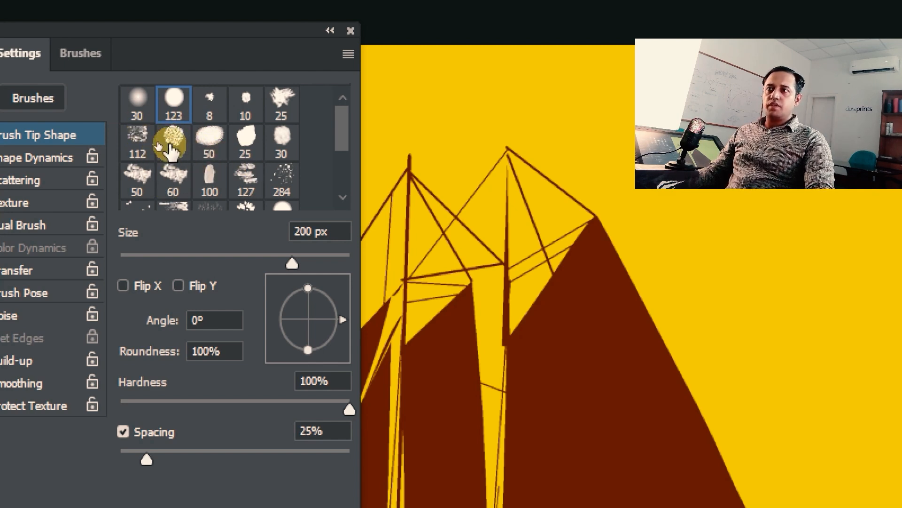
{"action": "left_click", "coordinate": [172, 150]}
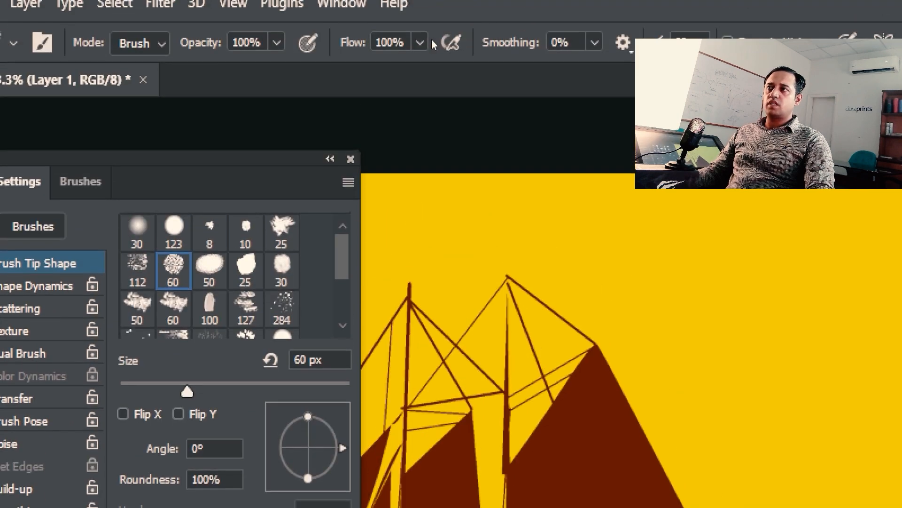
Step: Enlarge the speckled eraser tip to 150 px and stamp six separate spots across the ship's largest sail
{"action": "key", "text": "bracketright"}
{"action": "key", "text": "bracketright"}
{"action": "key", "text": "bracketright"}
{"action": "key", "text": "bracketright"}
{"action": "key", "text": "bracketright"}
{"action": "key", "text": "bracketright"}
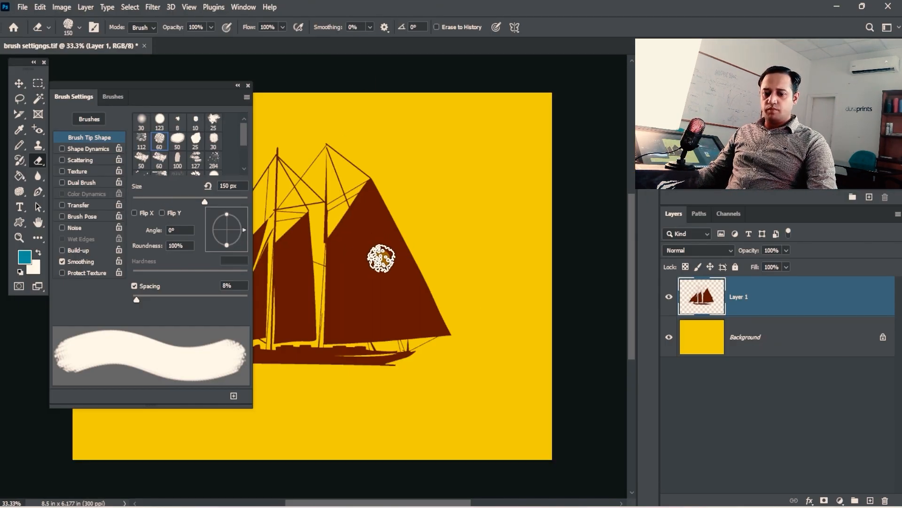
{"action": "left_click", "coordinate": [381, 258]}
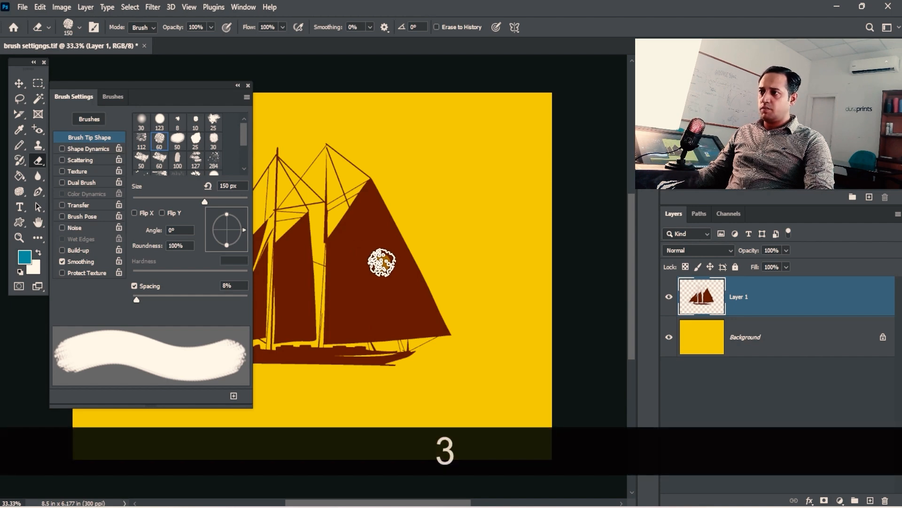
{"action": "left_click", "coordinate": [377, 315]}
{"action": "left_click", "coordinate": [347, 264]}
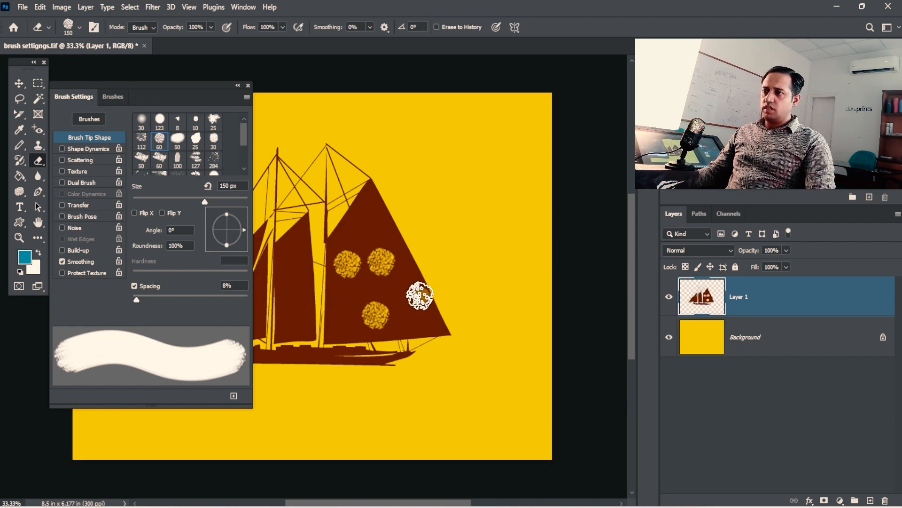
{"action": "left_click", "coordinate": [410, 293]}
{"action": "left_click", "coordinate": [340, 301]}
{"action": "left_click", "coordinate": [343, 329]}
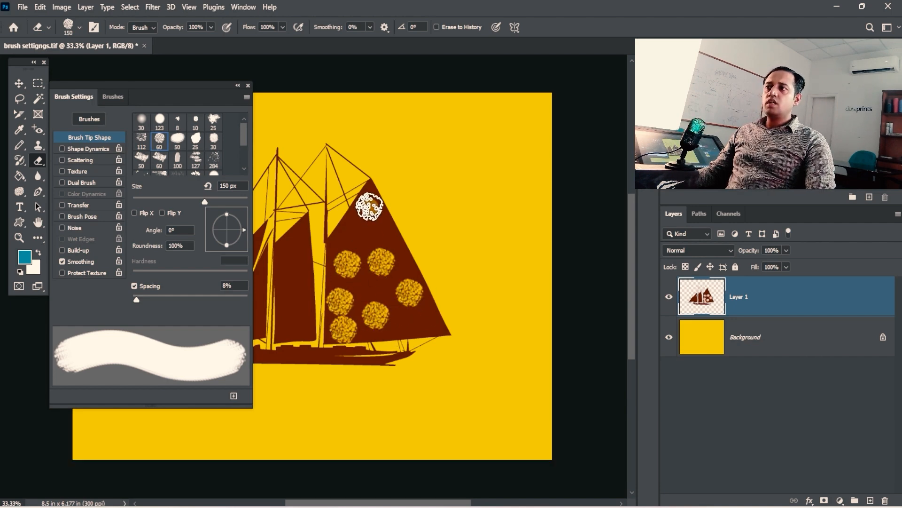
Step: Erase along the upper slanted edge of the largest sail and stamp more speckled spots on it and the neighbouring sail
{"action": "left_click_drag", "start_coordinate": [369, 163], "coordinate": [407, 252]}
{"action": "left_click", "coordinate": [358, 223]}
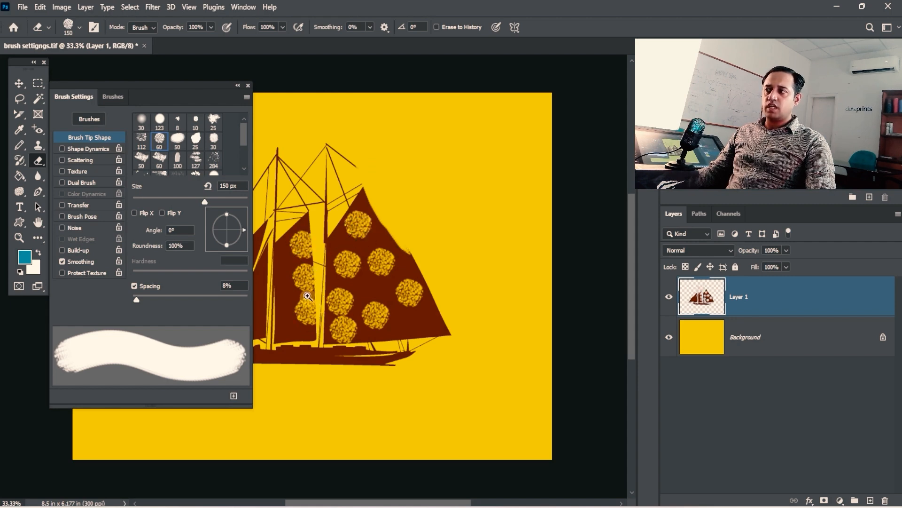
{"action": "mouse_move", "coordinate": [303, 288]}
{"action": "left_mouse_down"}
{"action": "mouse_move", "coordinate": [352, 280]}
{"action": "mouse_move", "coordinate": [347, 263]}
{"action": "mouse_move", "coordinate": [378, 293]}
{"action": "left_mouse_up"}
Step: Choose the hard round 123 px tip and reshape it to 16% roundness at a 16° angle
{"action": "left_click", "coordinate": [160, 122]}
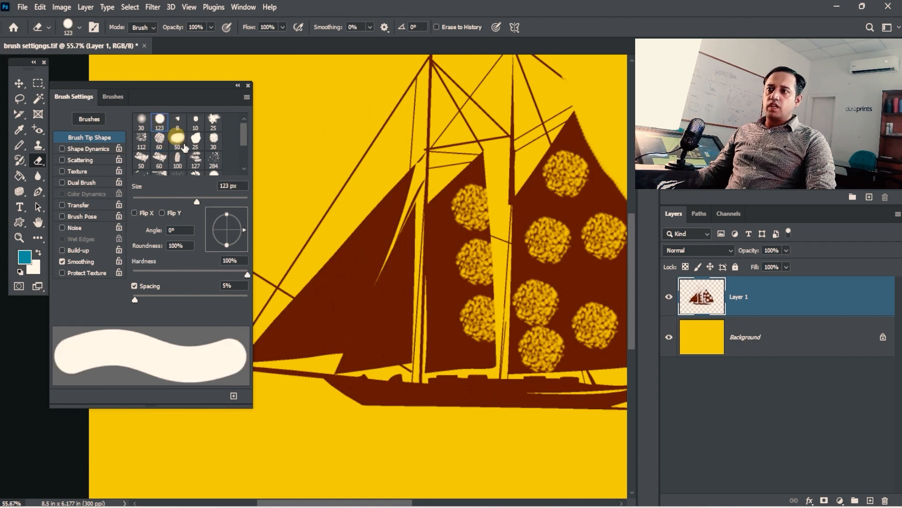
{"action": "left_click_drag", "start_coordinate": [459, 276], "coordinate": [467, 262]}
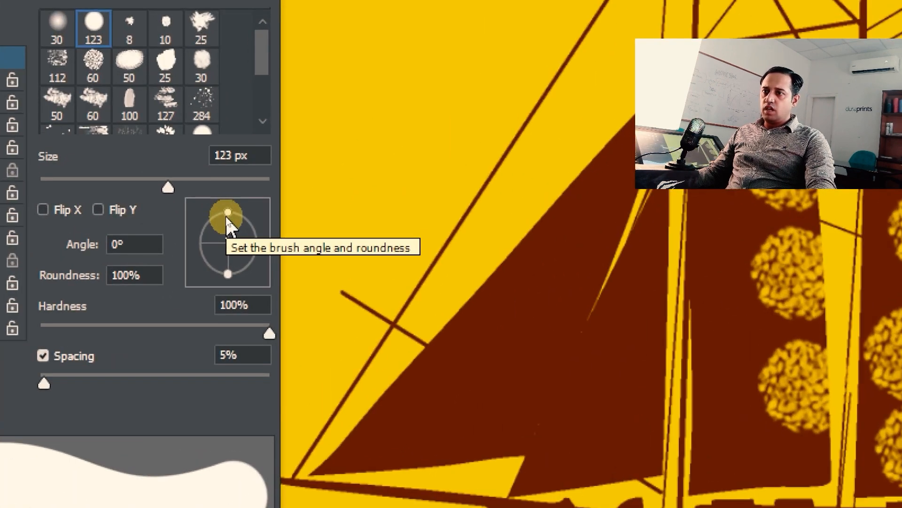
{"action": "left_click_drag", "start_coordinate": [227, 215], "coordinate": [229, 232]}
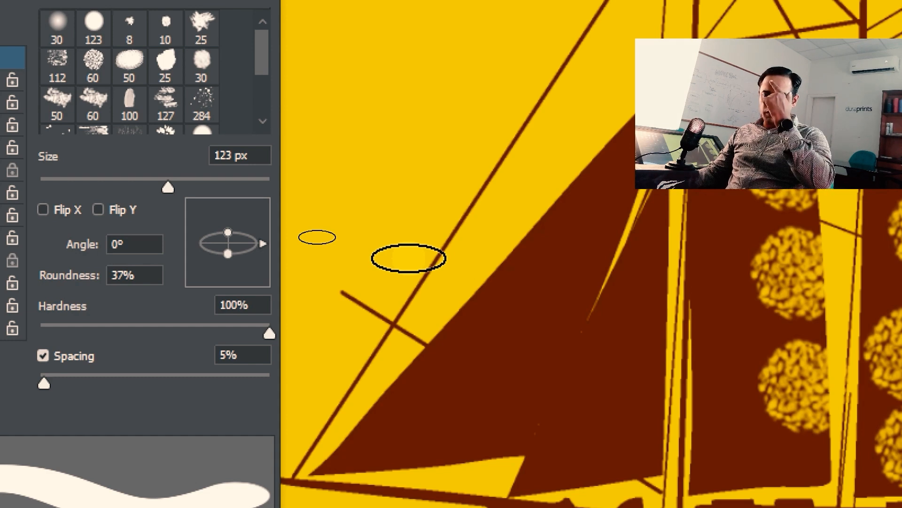
{"action": "mouse_move", "coordinate": [244, 227]}
{"action": "left_mouse_down"}
{"action": "mouse_move", "coordinate": [222, 224]}
{"action": "mouse_move", "coordinate": [232, 231]}
{"action": "mouse_move", "coordinate": [241, 204]}
{"action": "mouse_move", "coordinate": [244, 217]}
{"action": "mouse_move", "coordinate": [262, 211]}
{"action": "mouse_move", "coordinate": [233, 227]}
{"action": "left_mouse_up"}
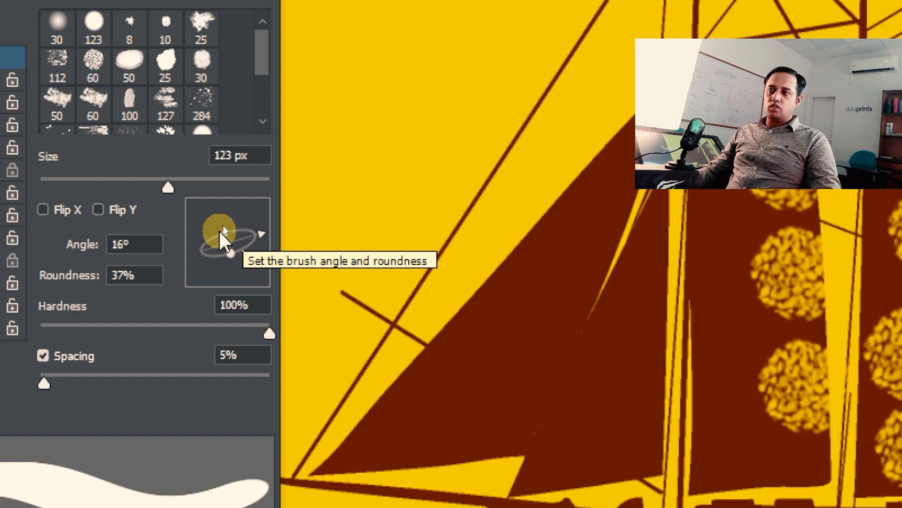
{"action": "mouse_move", "coordinate": [223, 225]}
{"action": "left_mouse_down"}
{"action": "mouse_move", "coordinate": [230, 236]}
{"action": "mouse_move", "coordinate": [230, 228]}
{"action": "left_mouse_up"}
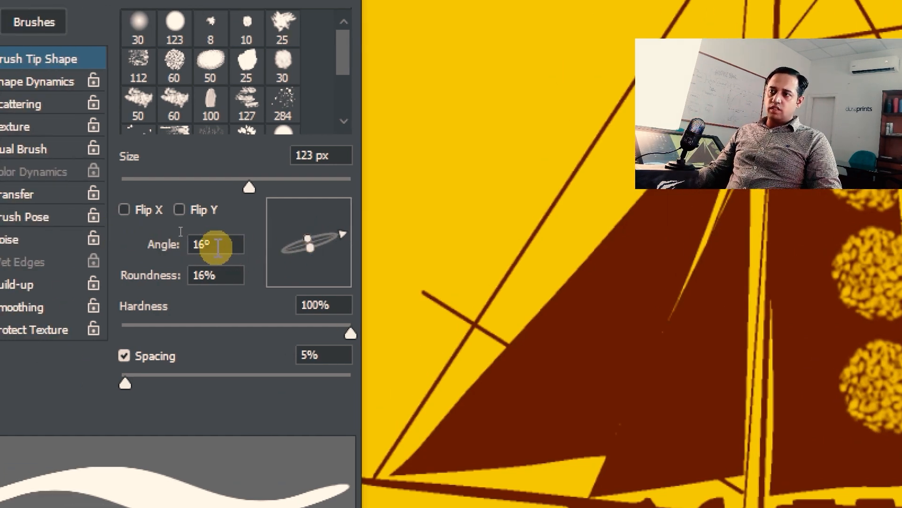
Step: Set the flattened eraser tip's angle to 45°
{"action": "double_click", "coordinate": [216, 244]}
{"action": "type", "text": "45"}
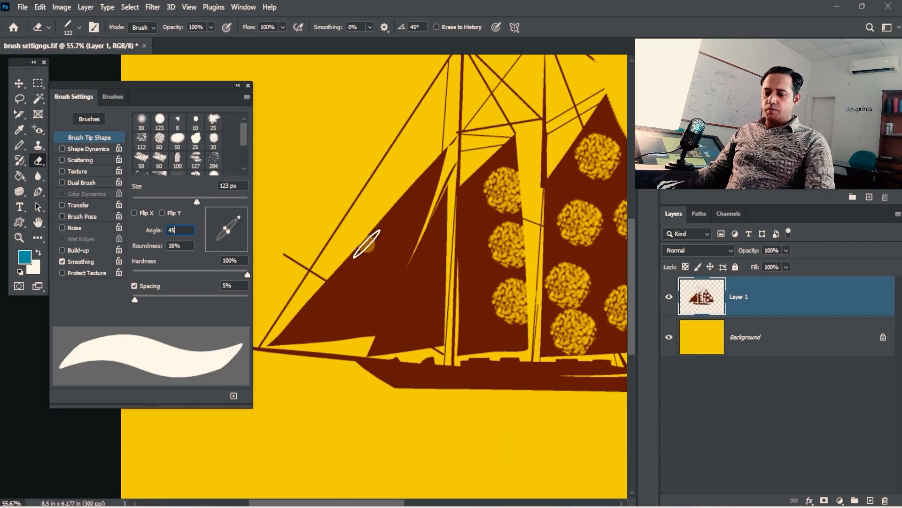
{"action": "type", "text": "[[[[["}
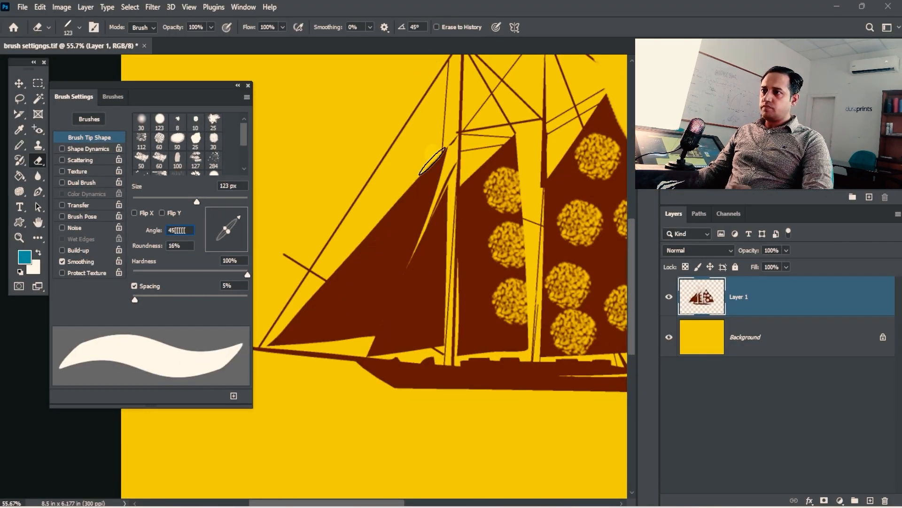
{"action": "key", "text": "ctrl+z"}
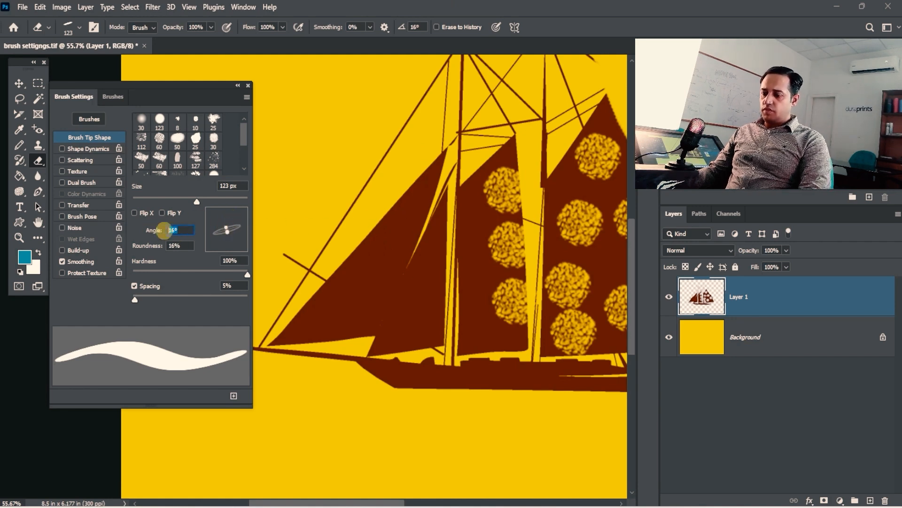
{"action": "type", "text": "45"}
{"action": "key", "text": "Tab"}
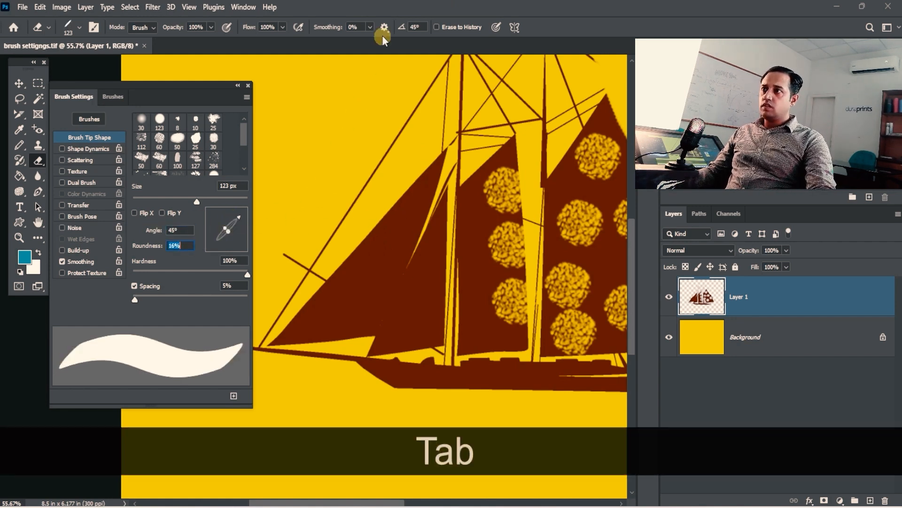
Step: Try erasing a curved calligraphic stroke across the ship's front sail with the angled tip reduced to 80 px
{"action": "key", "text": "bracketleft"}
{"action": "key", "text": "bracketleft"}
{"action": "key", "text": "bracketleft"}
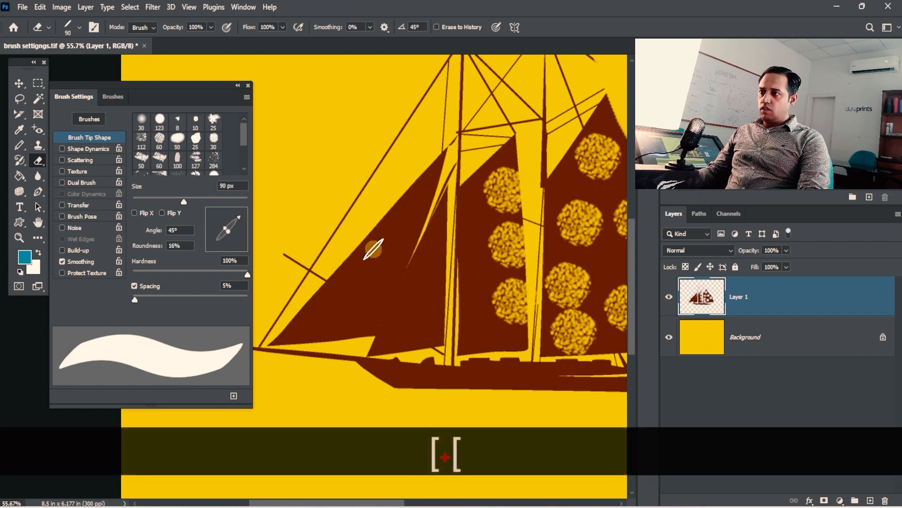
{"action": "mouse_move", "coordinate": [376, 245]}
{"action": "left_mouse_down"}
{"action": "mouse_move", "coordinate": [402, 288]}
{"action": "mouse_move", "coordinate": [390, 319]}
{"action": "mouse_move", "coordinate": [359, 317]}
{"action": "mouse_move", "coordinate": [298, 336]}
{"action": "left_mouse_up"}
{"action": "left_click_drag", "start_coordinate": [392, 259], "coordinate": [358, 156]}
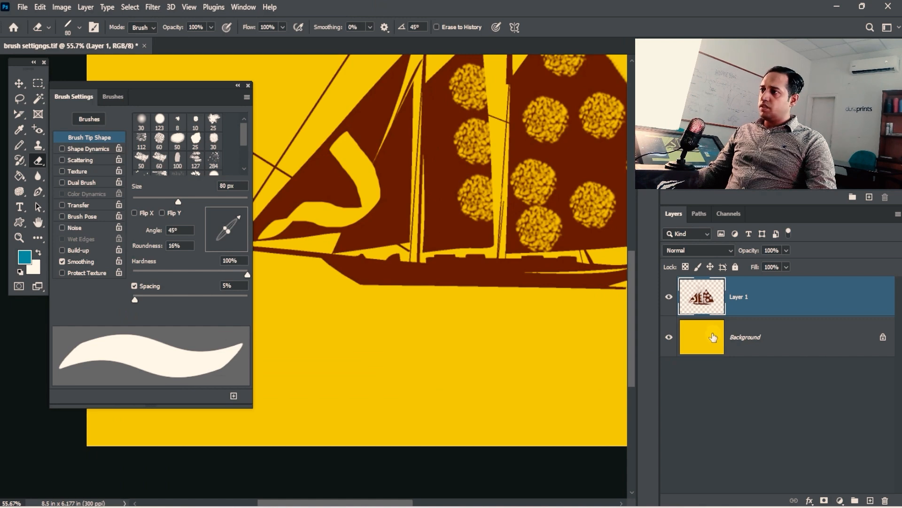
{"action": "key", "text": "ctrl+z"}
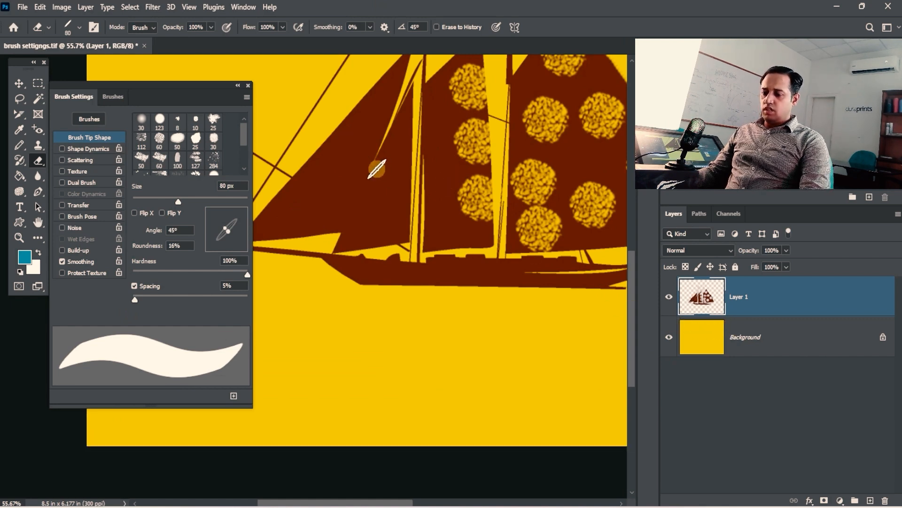
Step: Reduce the angled eraser tip to 50 px and erase two curved calligraphic strokes on the front sail
{"action": "key", "text": "bracketleft"}
{"action": "key", "text": "bracketleft"}
{"action": "key", "text": "bracketleft"}
{"action": "left_click_drag", "start_coordinate": [379, 164], "coordinate": [396, 175]}
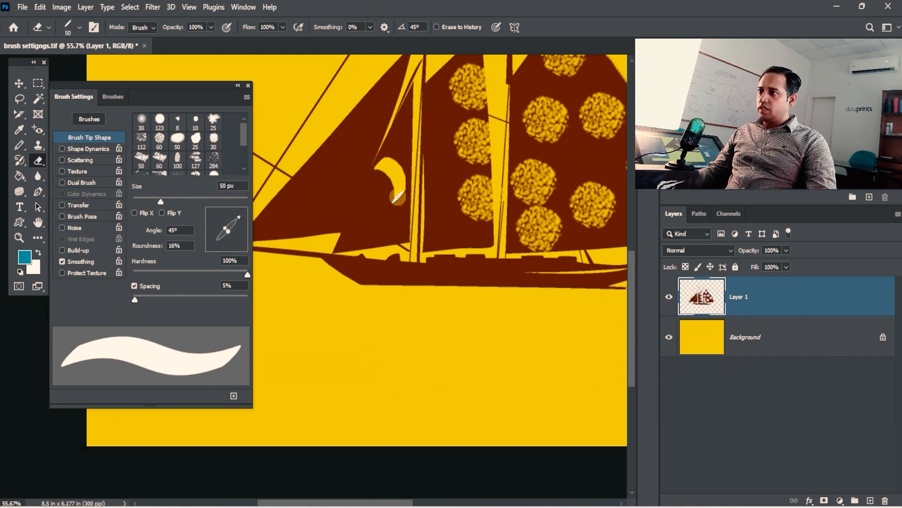
{"action": "left_click_drag", "start_coordinate": [351, 197], "coordinate": [303, 214]}
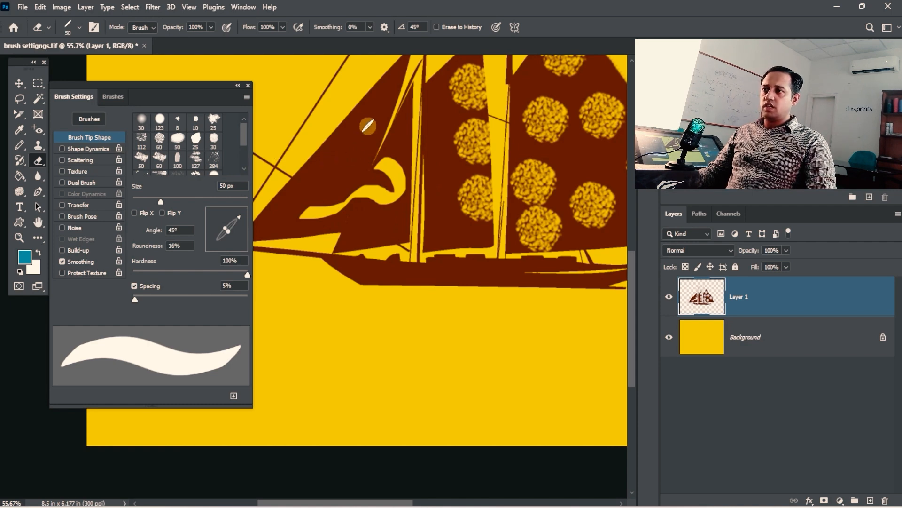
{"action": "mouse_move", "coordinate": [367, 122]}
{"action": "left_mouse_down"}
{"action": "mouse_move", "coordinate": [329, 183]}
{"action": "mouse_move", "coordinate": [289, 179]}
{"action": "left_mouse_up"}
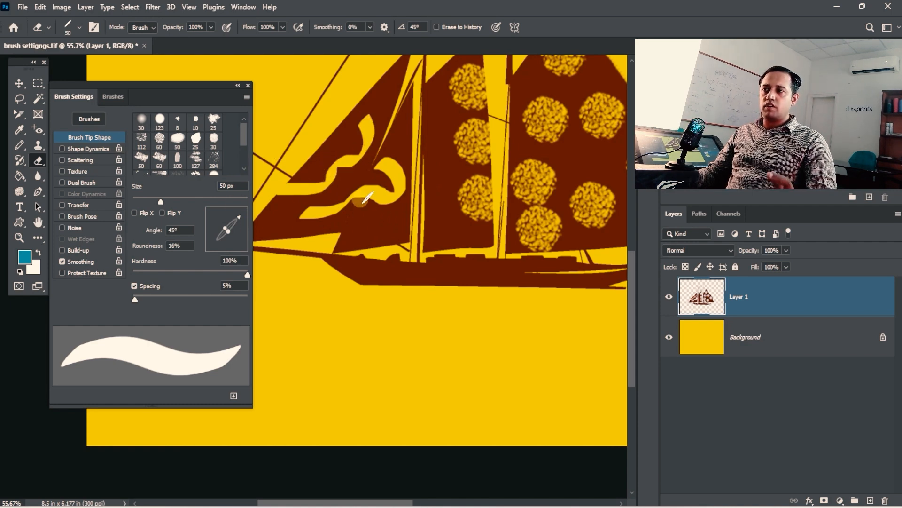
Step: Erase at the front sail's base with 100% roundness, and a long curve down to the hull with 24% roundness
{"action": "left_click_drag", "start_coordinate": [226, 233], "coordinate": [210, 218]}
{"action": "mouse_move", "coordinate": [366, 231]}
{"action": "left_mouse_down"}
{"action": "mouse_move", "coordinate": [393, 231]}
{"action": "mouse_move", "coordinate": [403, 248]}
{"action": "left_mouse_up"}
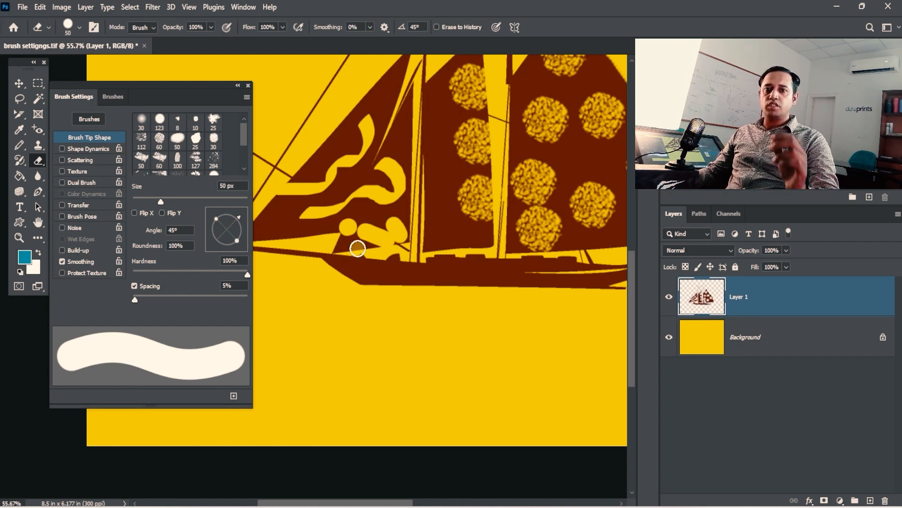
{"action": "left_click_drag", "start_coordinate": [218, 227], "coordinate": [224, 225]}
{"action": "mouse_move", "coordinate": [363, 111]}
{"action": "left_mouse_down"}
{"action": "mouse_move", "coordinate": [416, 138]}
{"action": "mouse_move", "coordinate": [447, 262]}
{"action": "mouse_move", "coordinate": [430, 284]}
{"action": "left_mouse_up"}
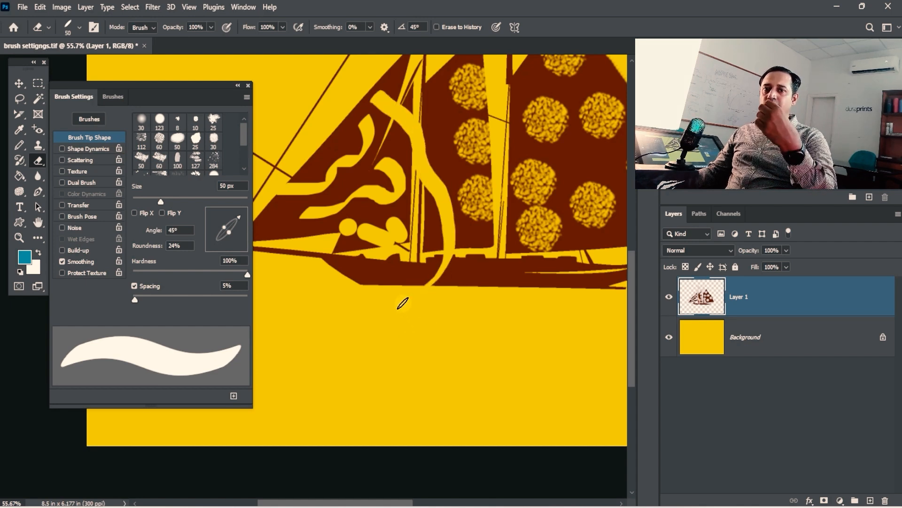
Step: Restore the eraser tip's roundness to 100% and close the brush settings
{"action": "left_click_drag", "start_coordinate": [225, 231], "coordinate": [248, 229]}
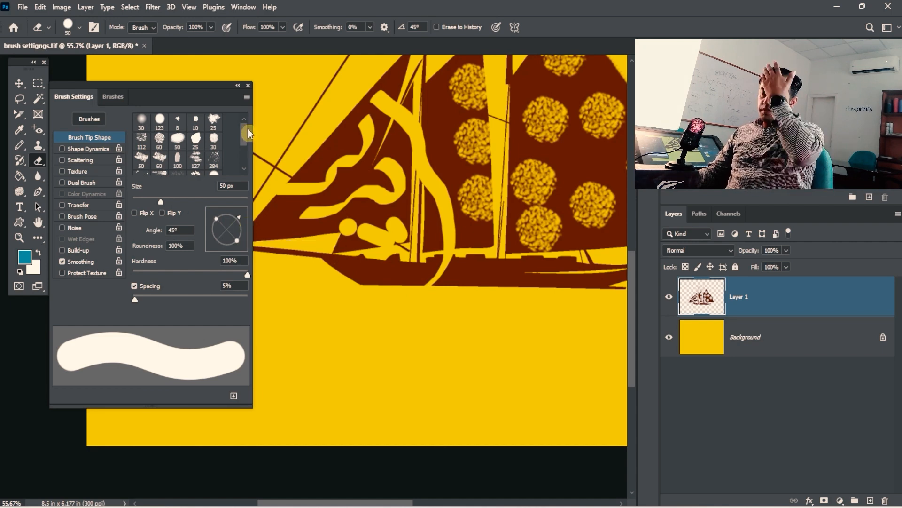
{"action": "left_click", "coordinate": [249, 86]}
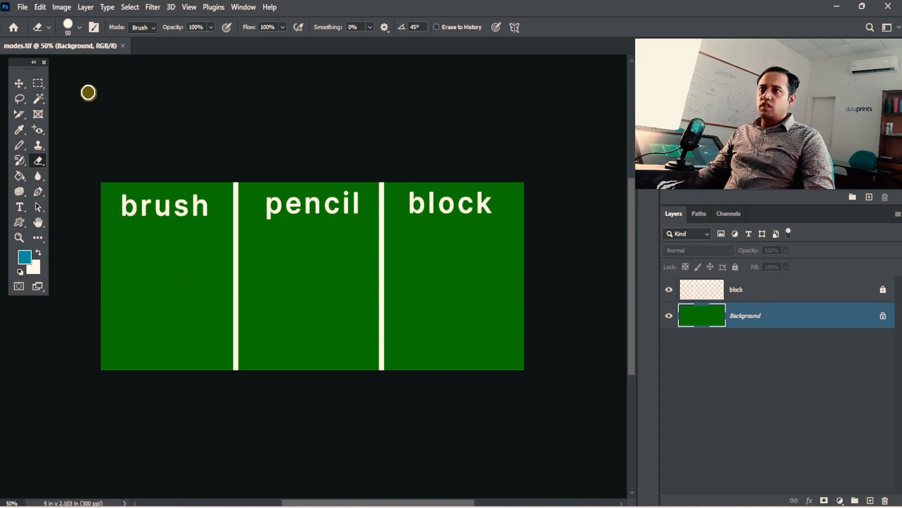
Step: Set the eraser's mode to Brush for the modes.tif sample
{"action": "left_click", "coordinate": [153, 27]}
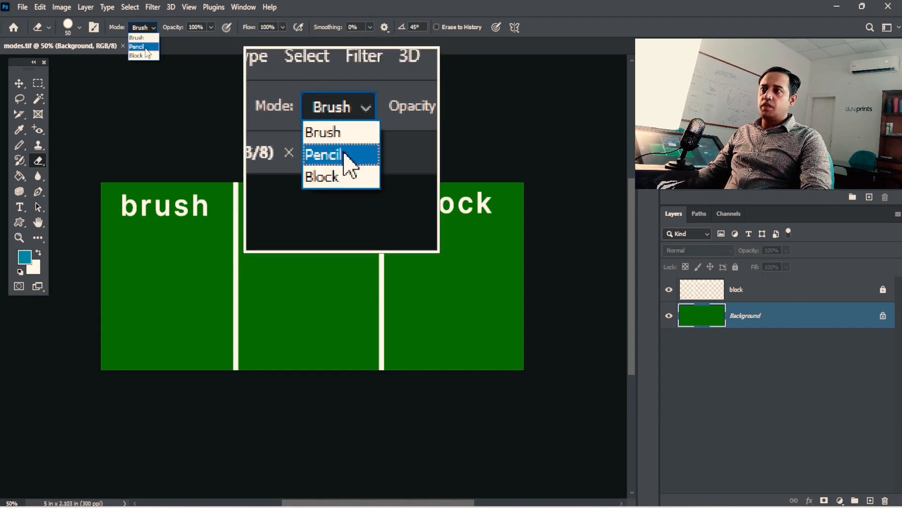
{"action": "left_click", "coordinate": [148, 38]}
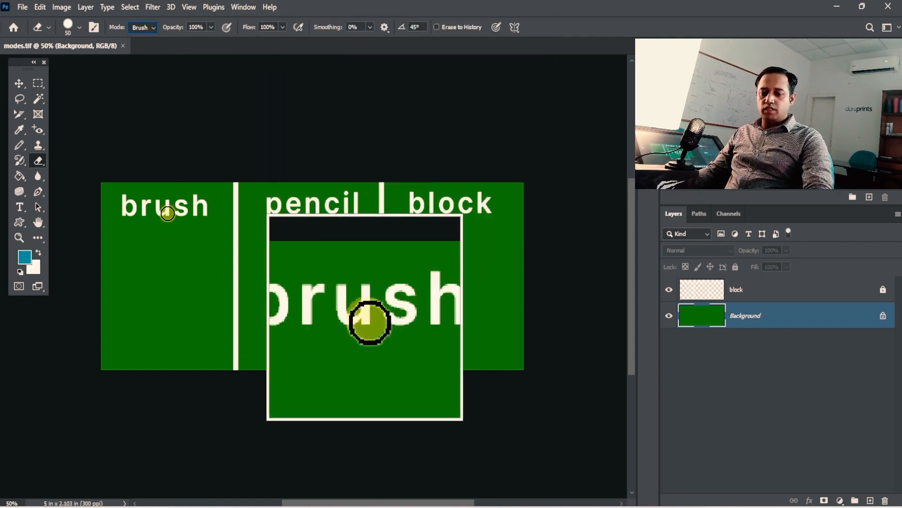
{"action": "key", "text": "3"}
{"action": "key", "text": "]"}
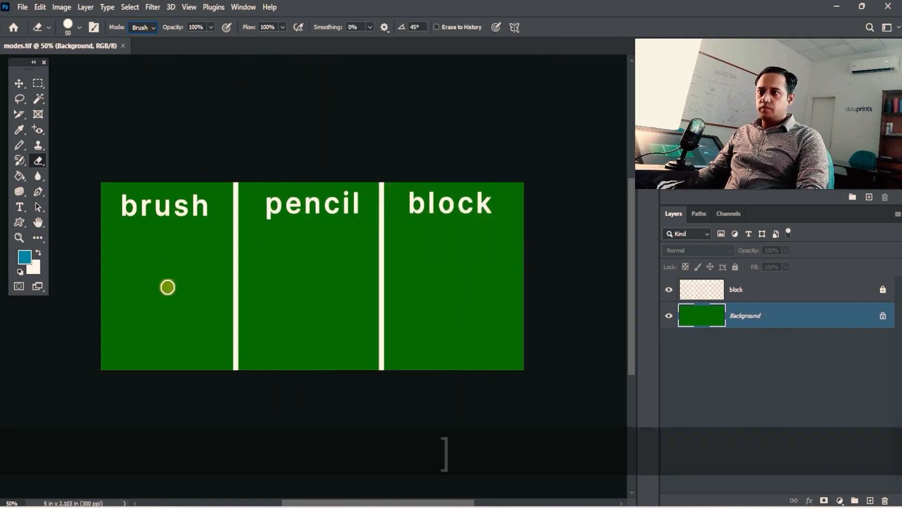
{"action": "key", "text": "]"}
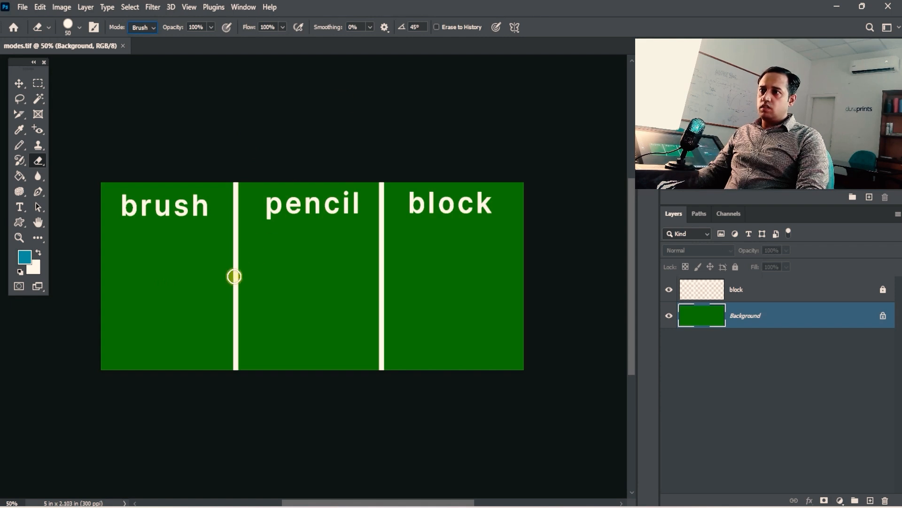
Step: Enlarge the hard round eraser to 200 px and erase a single dot below the "brush" label
{"action": "key", "text": "ctrl+space"}
{"action": "left_click_drag", "start_coordinate": [167, 263], "coordinate": [184, 280]}
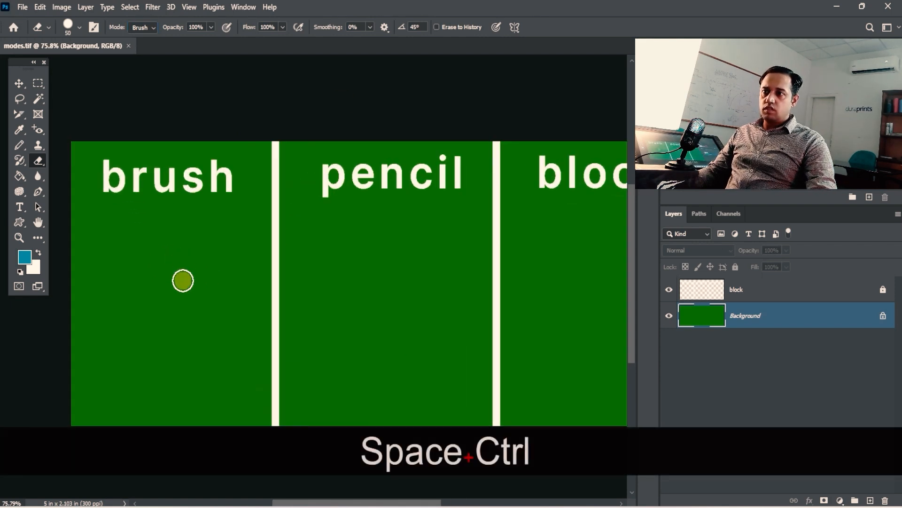
{"action": "key", "text": "]"}
{"action": "key", "text": "]"}
{"action": "key", "text": "]"}
{"action": "key", "text": "]"}
{"action": "key", "text": "]"}
{"action": "key", "text": "]"}
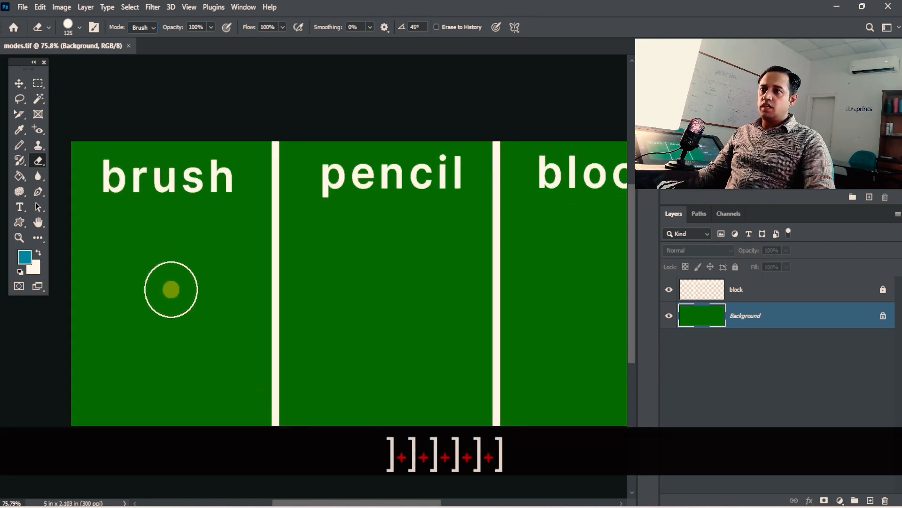
{"action": "key", "text": "]"}
{"action": "key", "text": "]"}
{"action": "key", "text": "]"}
{"action": "left_click", "coordinate": [171, 289]}
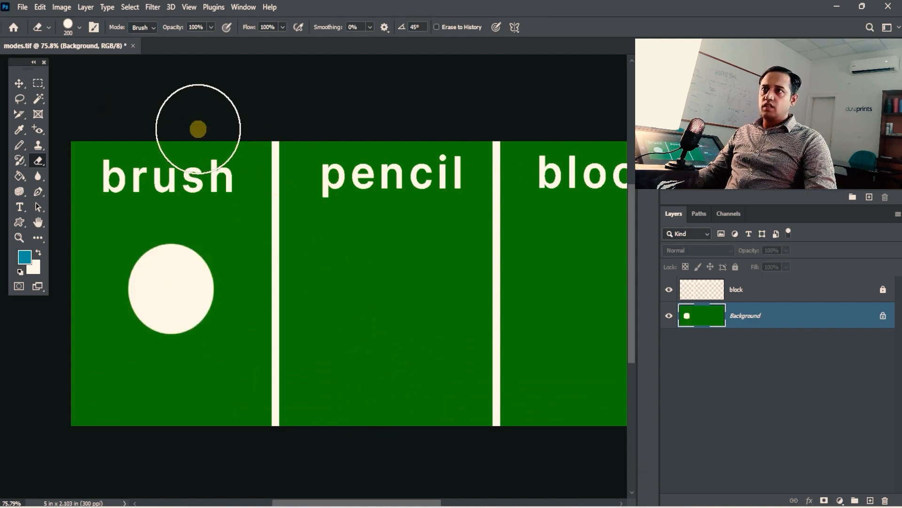
Step: Undo the hard-edged dot and choose the Soft Round brush for the eraser
{"action": "key", "text": "ctrl+z"}
{"action": "left_click", "coordinate": [80, 27]}
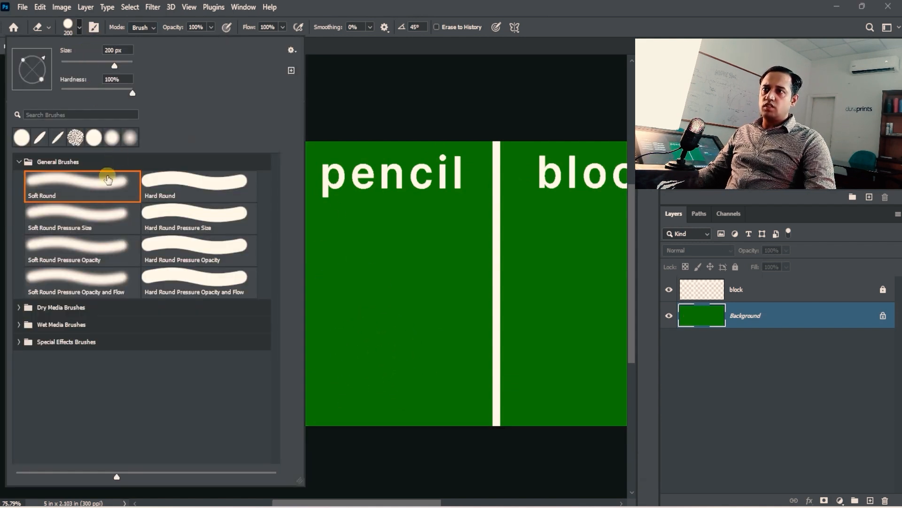
{"action": "left_click", "coordinate": [108, 179]}
{"action": "left_click", "coordinate": [416, 34]}
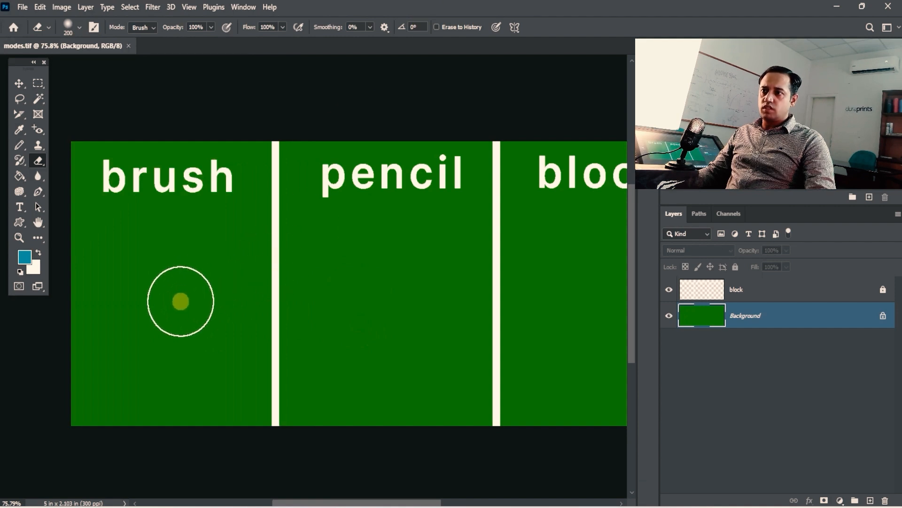
Step: Enlarge the soft eraser to 300 px and erase a single soft-edged dot below the "brush" label
{"action": "key", "text": "bracketright"}
{"action": "key", "text": "bracketright"}
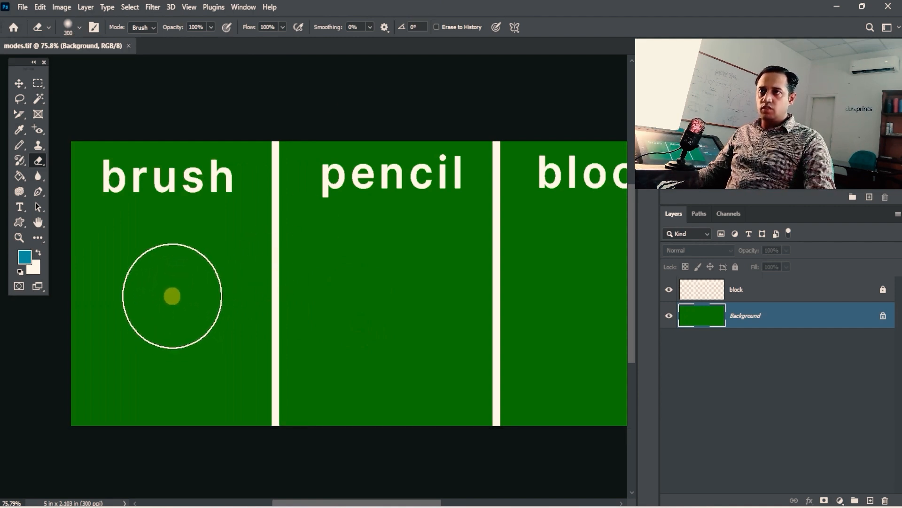
{"action": "left_click", "coordinate": [172, 296]}
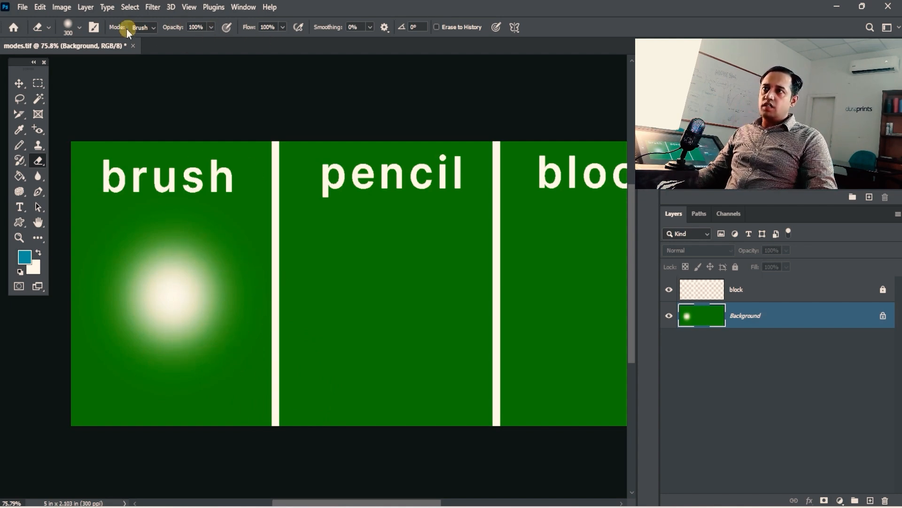
Step: Switch the eraser to Pencil mode and erase a single 300 px dot below the "pencil" label
{"action": "left_click", "coordinate": [145, 49]}
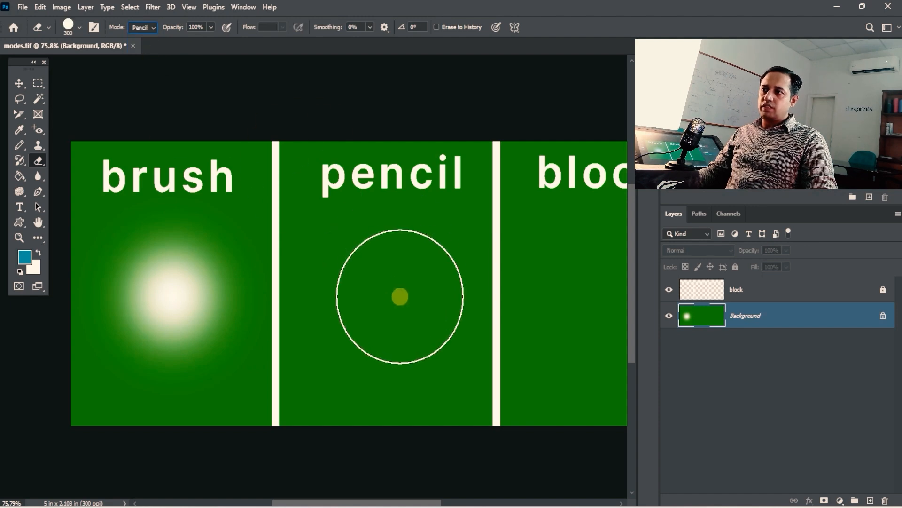
{"action": "left_click", "coordinate": [387, 300]}
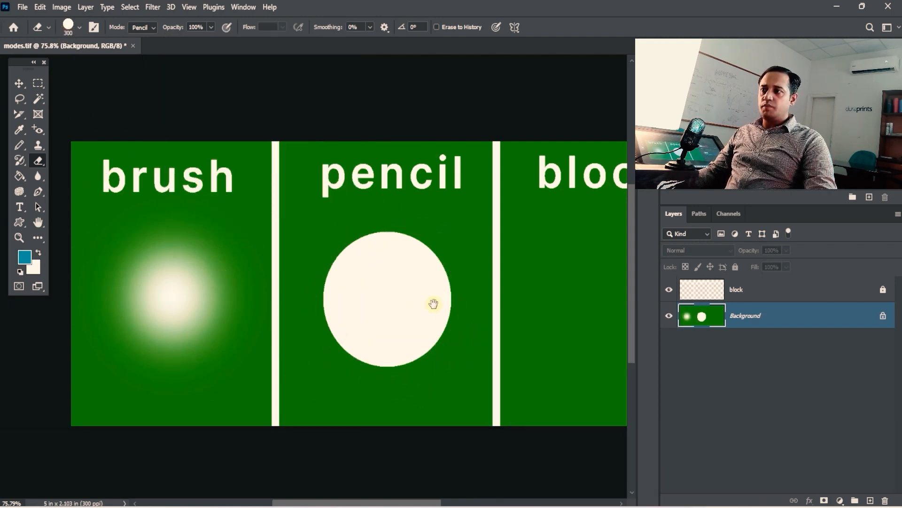
{"action": "left_click_drag", "start_coordinate": [434, 308], "coordinate": [382, 301]}
{"action": "left_click", "coordinate": [363, 225], "text": "ctrl"}
{"action": "left_click_drag", "start_coordinate": [363, 224], "coordinate": [445, 205]}
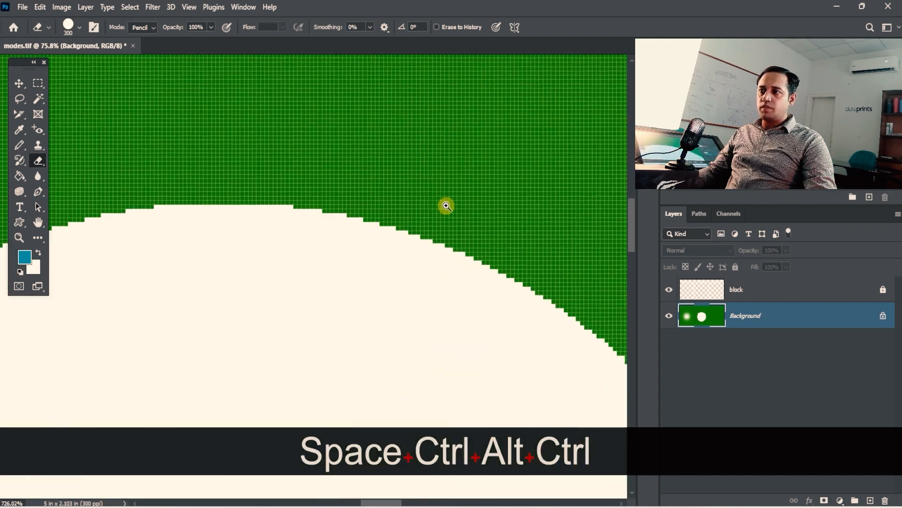
{"action": "left_click_drag", "start_coordinate": [368, 201], "coordinate": [265, 234]}
{"action": "left_click_drag", "start_coordinate": [388, 263], "coordinate": [275, 233]}
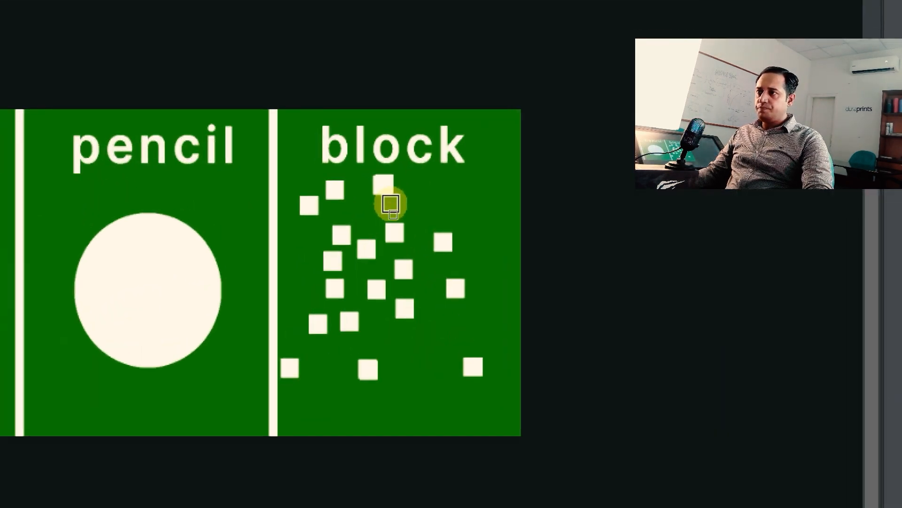
Step: Erase more scattered single squares below the "block" label with the eraser in Block mode
{"action": "left_click", "coordinate": [433, 196]}
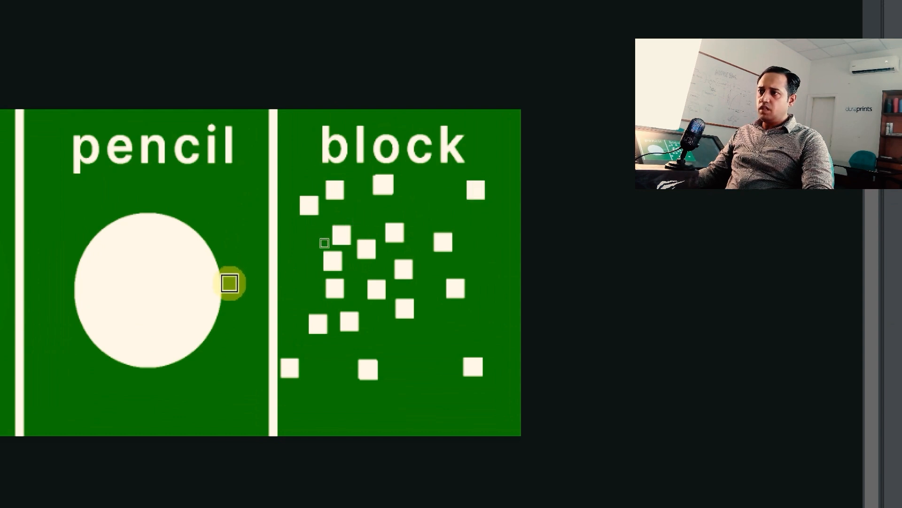
{"action": "left_click", "coordinate": [310, 261]}
{"action": "left_click", "coordinate": [491, 412]}
{"action": "left_click", "coordinate": [483, 305]}
{"action": "left_click", "coordinate": [414, 349]}
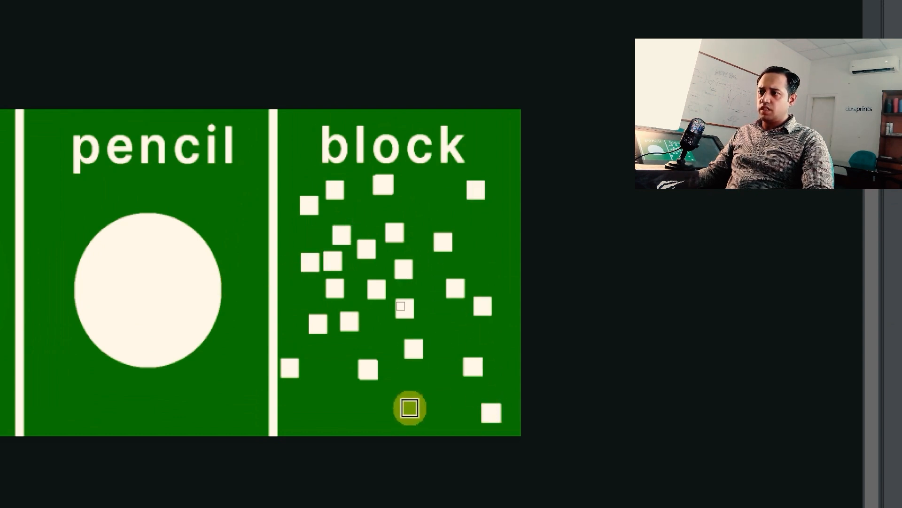
{"action": "left_click", "coordinate": [409, 408]}
{"action": "left_click", "coordinate": [306, 408]}
{"action": "left_click", "coordinate": [434, 162]}
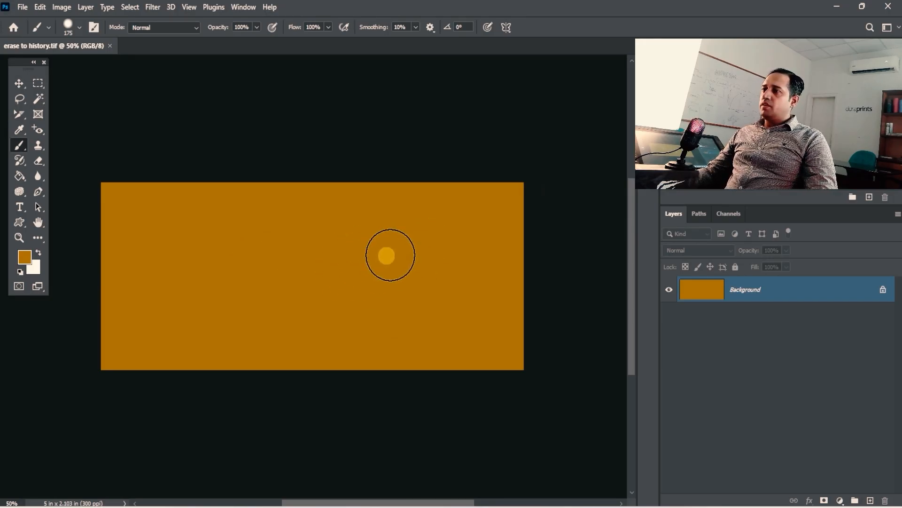
Step: Set the foreground color to dark blue 0920aa and paint a diagonal stroke down from the orange canvas's upper right with the 175 px brush
{"action": "key", "text": "ctrl+4"}
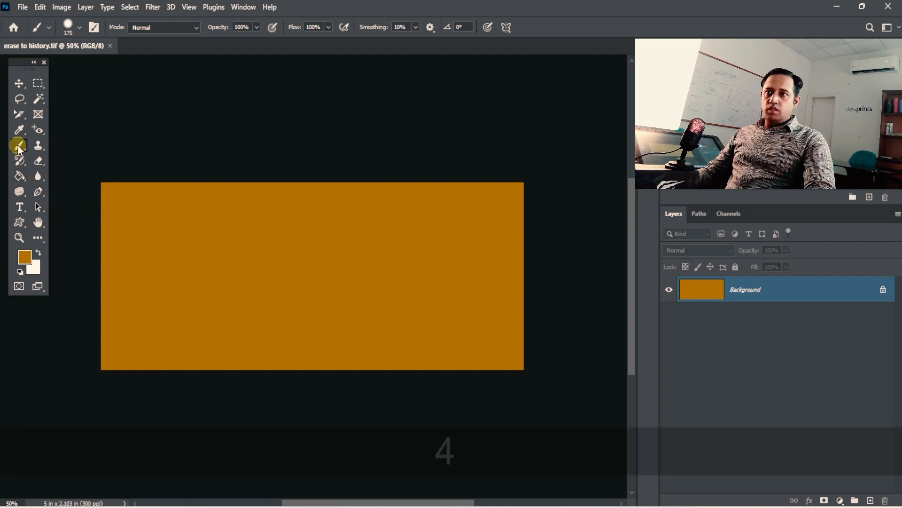
{"action": "key", "text": "ctrl+4"}
{"action": "left_click", "coordinate": [25, 257]}
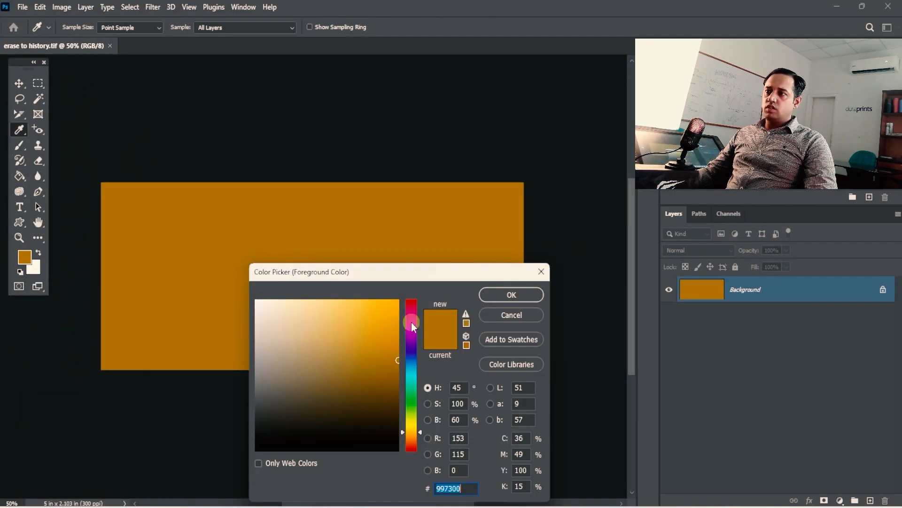
{"action": "left_click", "coordinate": [413, 354]}
{"action": "left_click", "coordinate": [391, 351]}
{"action": "left_click", "coordinate": [503, 298]}
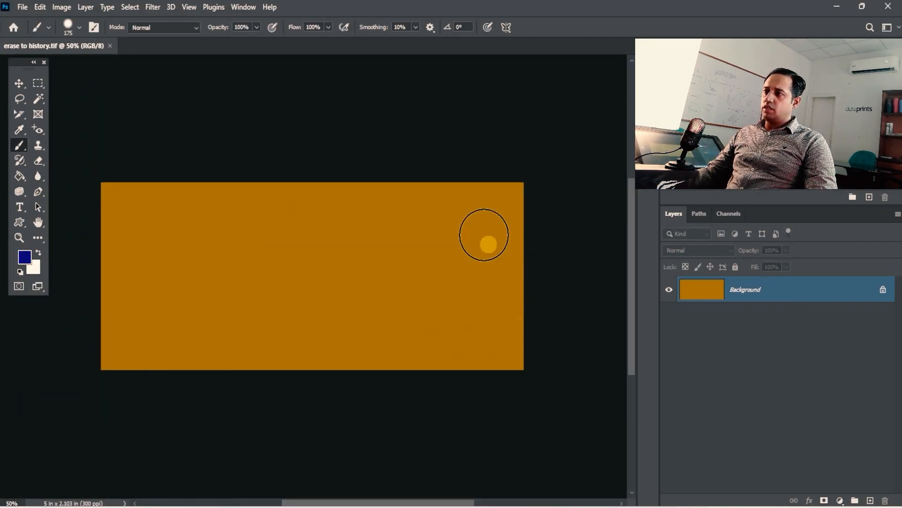
{"action": "left_click_drag", "start_coordinate": [479, 199], "coordinate": [334, 318]}
Step: Change the foreground color to teal 09aaa8 and paint a parallel diagonal stroke beside the blue one
{"action": "left_click", "coordinate": [24, 257]}
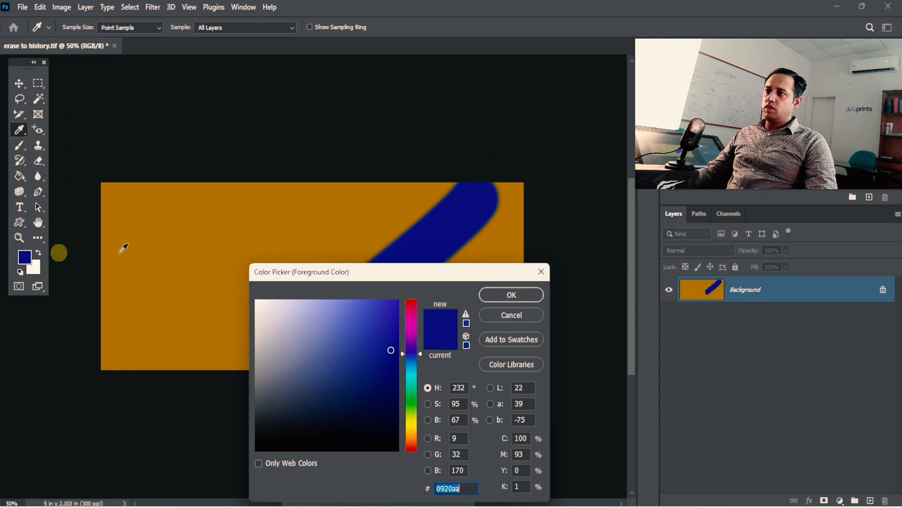
{"action": "left_click", "coordinate": [414, 376]}
{"action": "left_click", "coordinate": [512, 295]}
{"action": "key", "text": "b"}
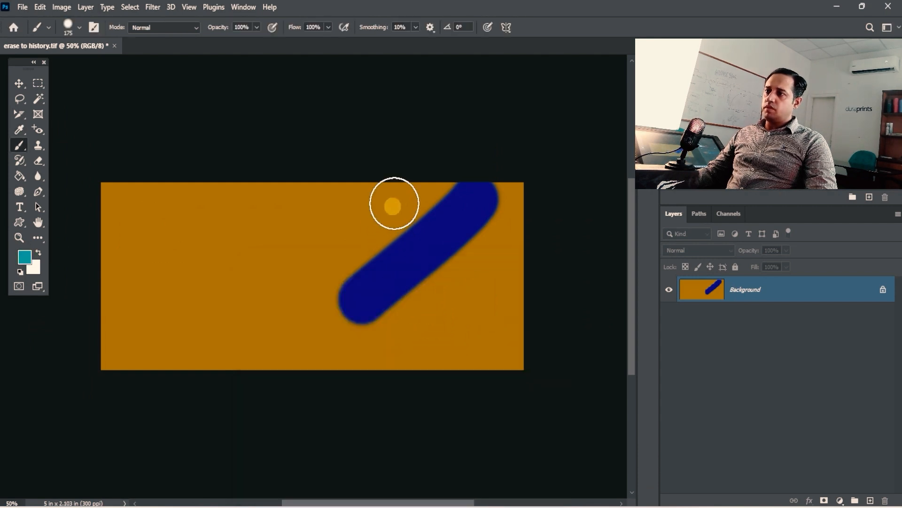
{"action": "left_click_drag", "start_coordinate": [393, 203], "coordinate": [305, 320]}
Step: Change the foreground color to green and paint a diagonal stroke beside the teal one
{"action": "left_click", "coordinate": [25, 256]}
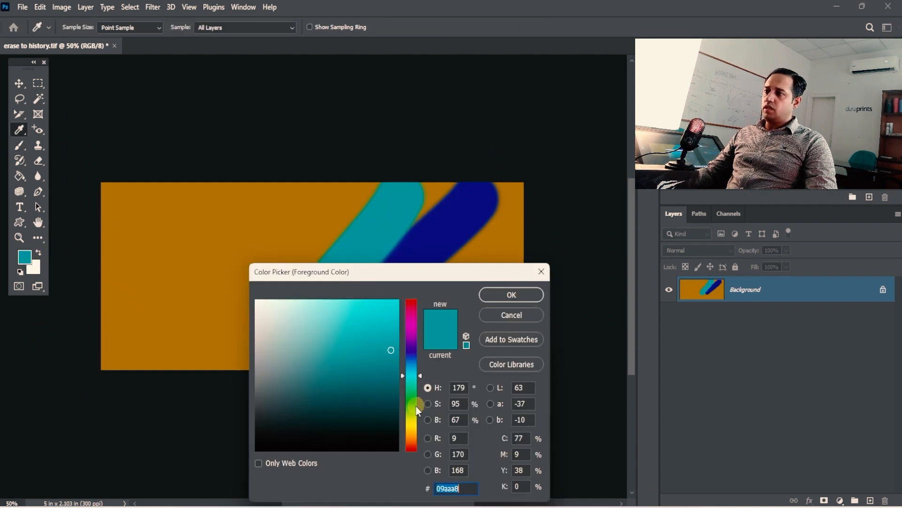
{"action": "left_click", "coordinate": [417, 405]}
{"action": "left_click", "coordinate": [511, 295]}
{"action": "key", "text": "b"}
{"action": "left_click_drag", "start_coordinate": [340, 200], "coordinate": [275, 293]}
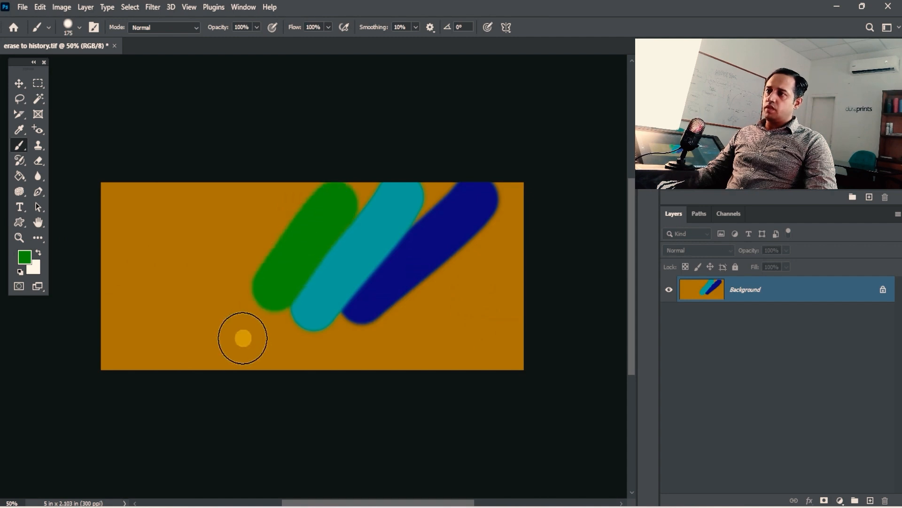
Step: Change the foreground color to bright yellow and paint a long diagonal stroke beside the green one
{"action": "left_click", "coordinate": [24, 257]}
{"action": "left_click", "coordinate": [416, 429]}
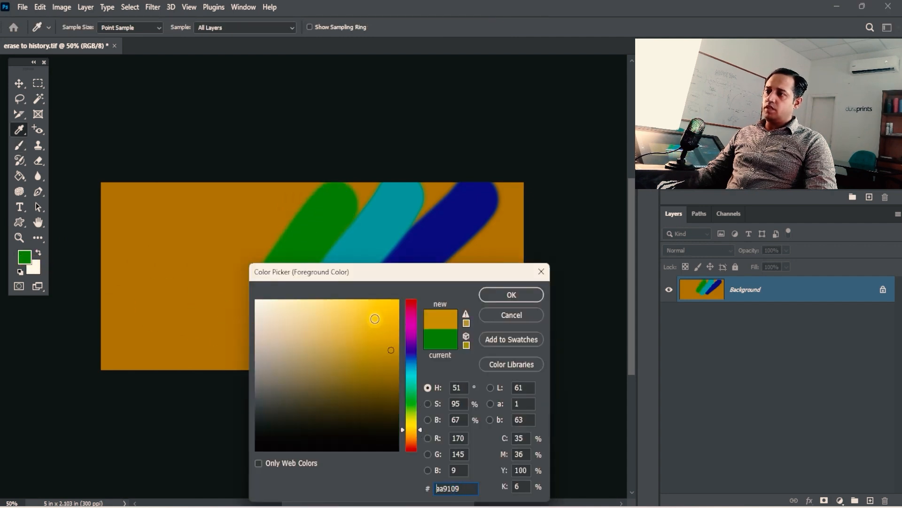
{"action": "left_click", "coordinate": [512, 294]}
{"action": "left_click_drag", "start_coordinate": [296, 192], "coordinate": [221, 329]}
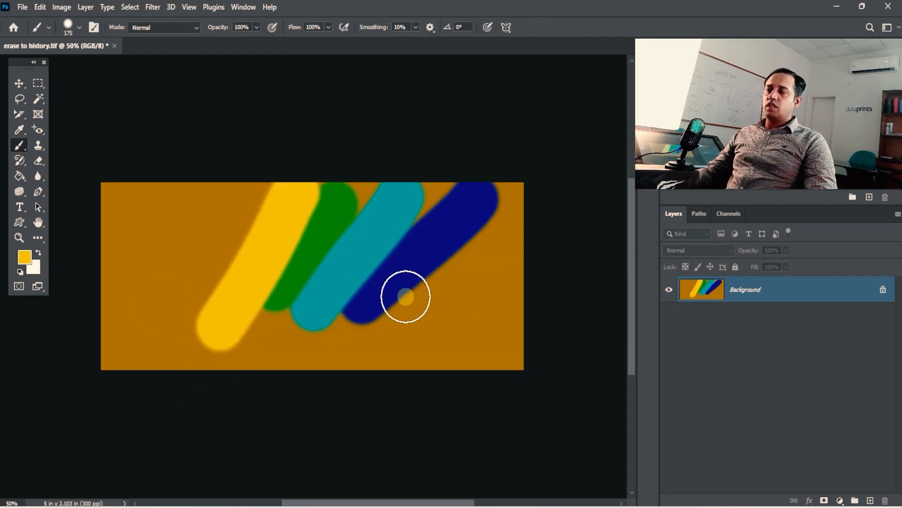
Step: Erase a band across the painted strokes with the 200 px Eraser in Brush mode and undo it
{"action": "left_click", "coordinate": [38, 160]}
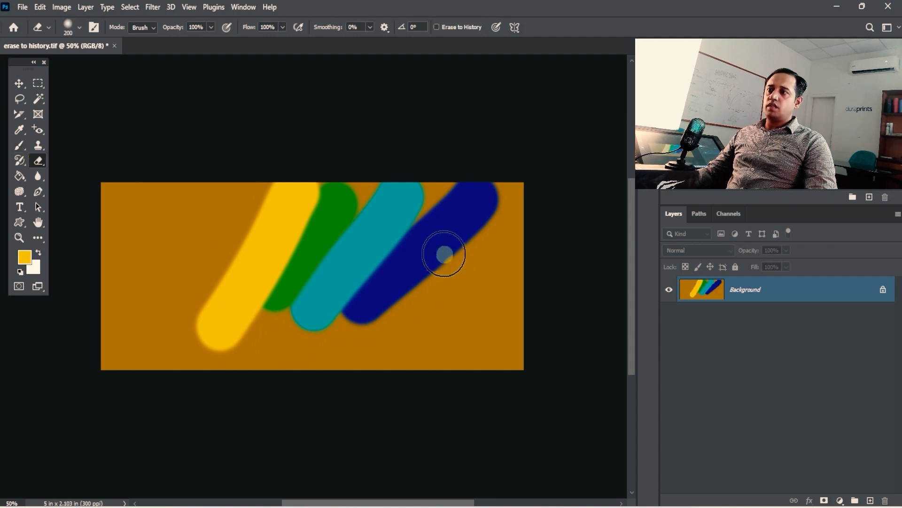
{"action": "mouse_move", "coordinate": [489, 229]}
{"action": "left_mouse_down"}
{"action": "mouse_move", "coordinate": [147, 273]}
{"action": "mouse_move", "coordinate": [510, 262]}
{"action": "mouse_move", "coordinate": [171, 329]}
{"action": "left_mouse_up"}
{"action": "key", "text": "ctrl+z"}
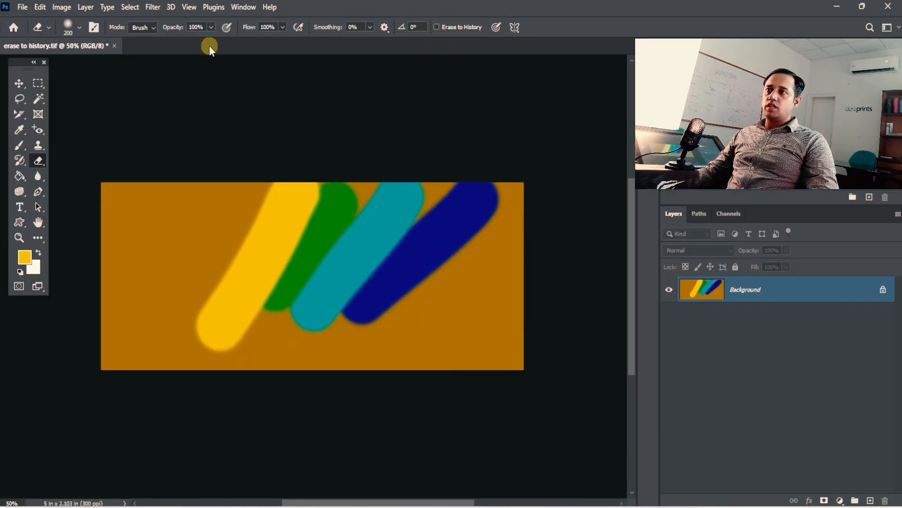
Step: Show the document's history and step back and forth through the Brush Tool states, ending on the fourth one
{"action": "left_click", "coordinate": [245, 8]}
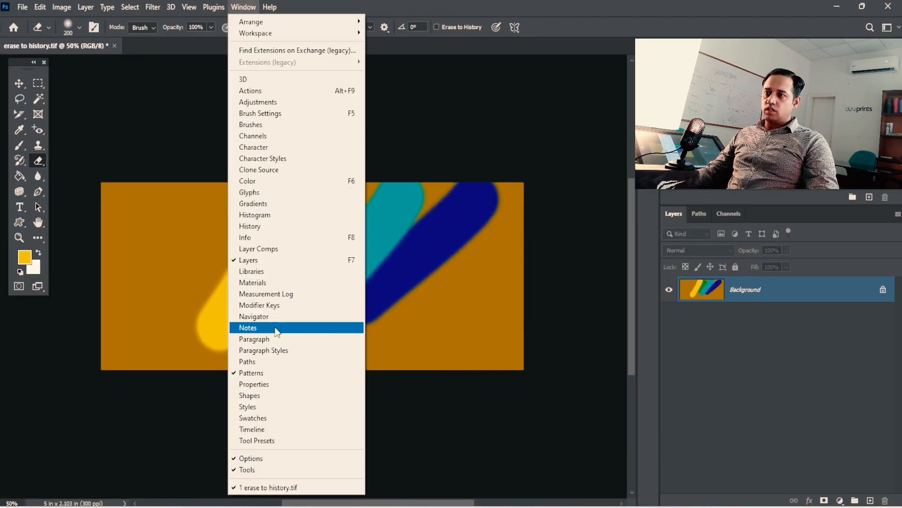
{"action": "left_click", "coordinate": [269, 223]}
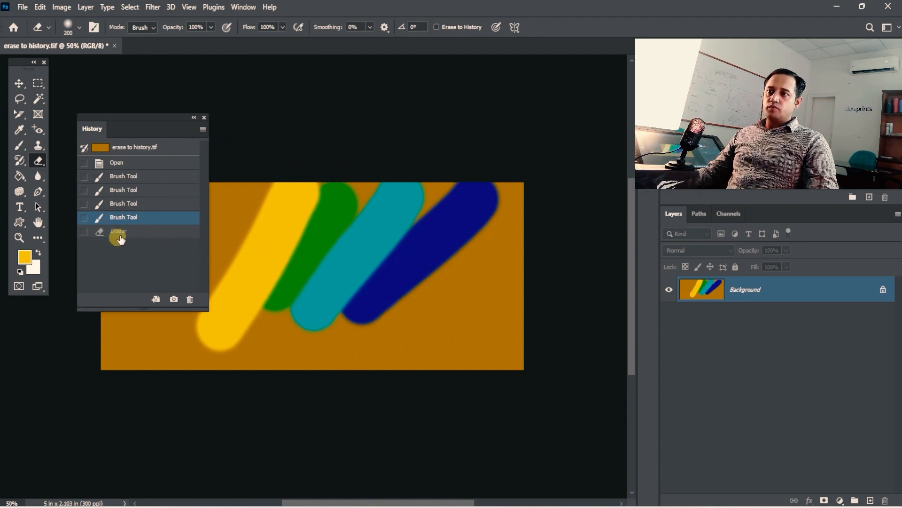
{"action": "left_click", "coordinate": [103, 208]}
{"action": "left_click", "coordinate": [118, 191]}
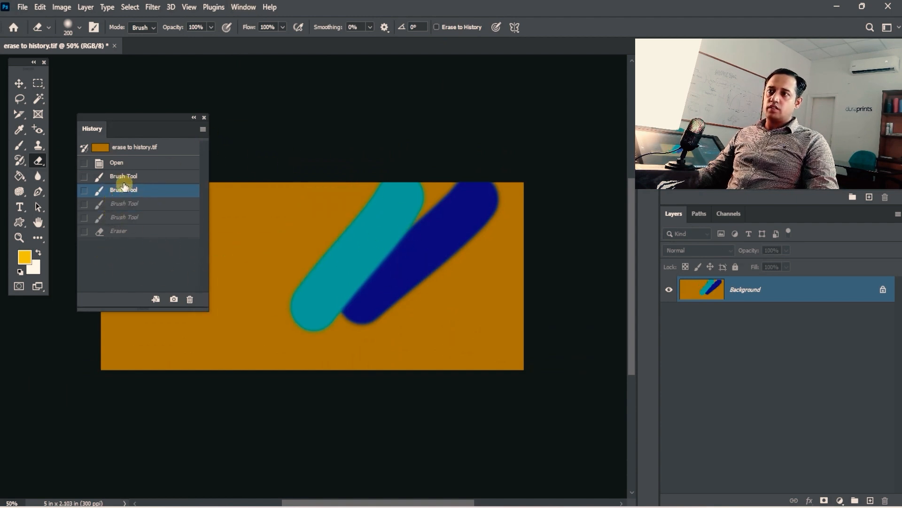
{"action": "left_click", "coordinate": [118, 178]}
{"action": "left_click", "coordinate": [129, 192]}
{"action": "left_click", "coordinate": [133, 204]}
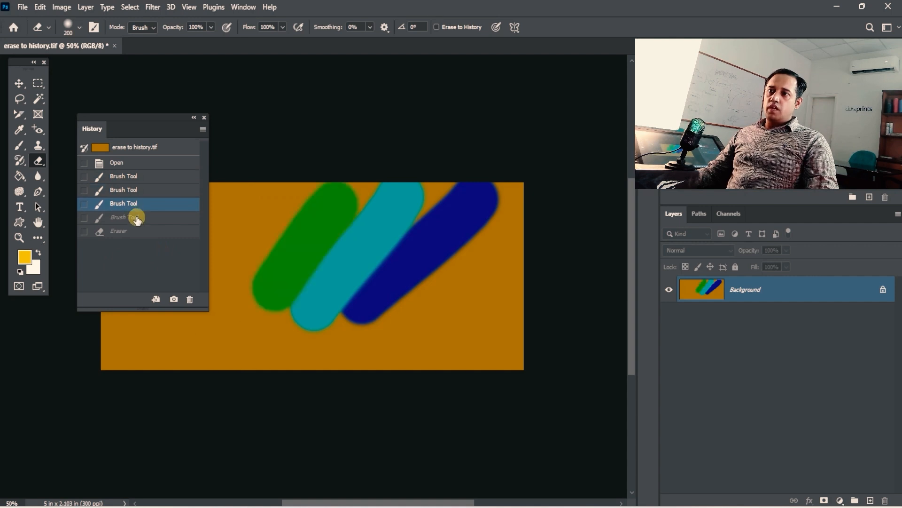
{"action": "left_click", "coordinate": [130, 218]}
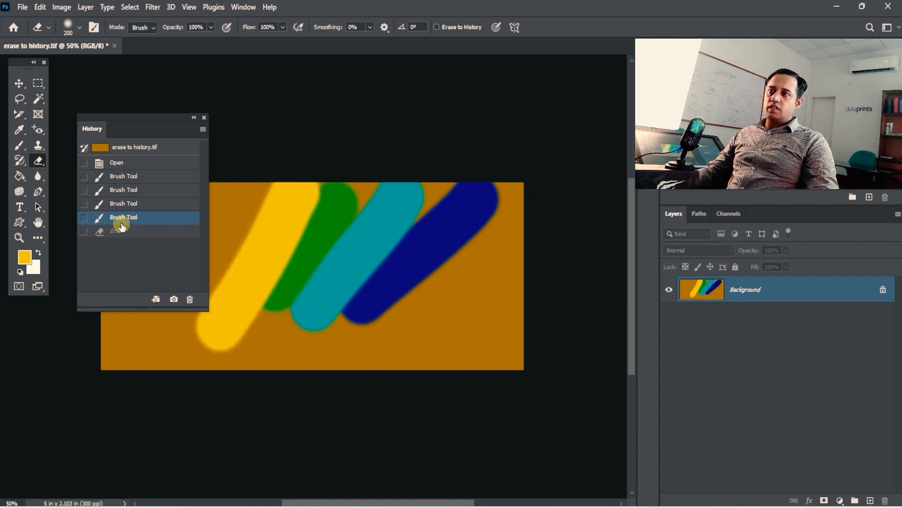
{"action": "left_click", "coordinate": [123, 191]}
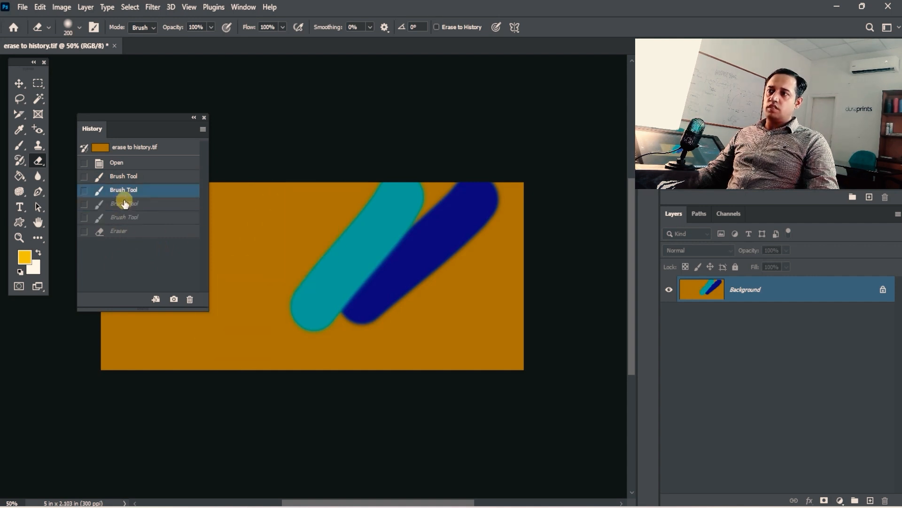
{"action": "left_click", "coordinate": [125, 218]}
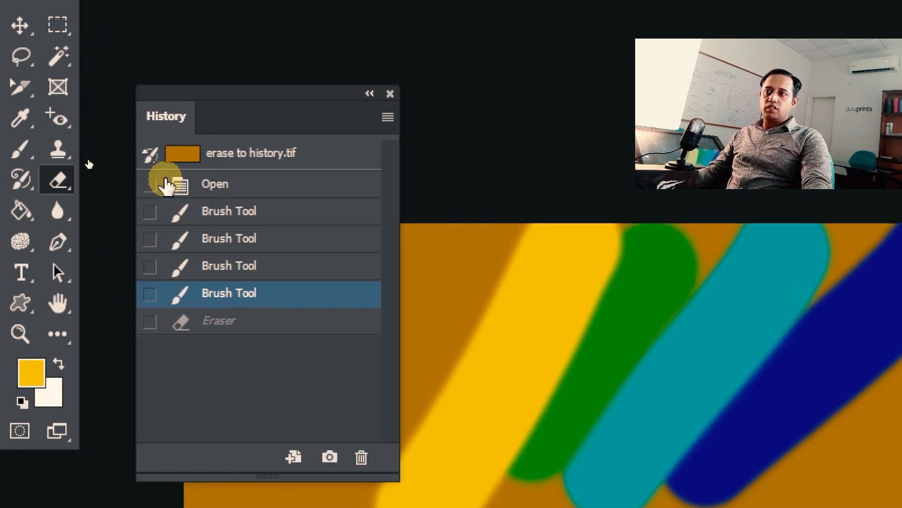
Step: With the second Brush Tool state as history source and Erase to History enabled, erase the yellow and green strokes and undo the erasing
{"action": "left_click", "coordinate": [150, 239]}
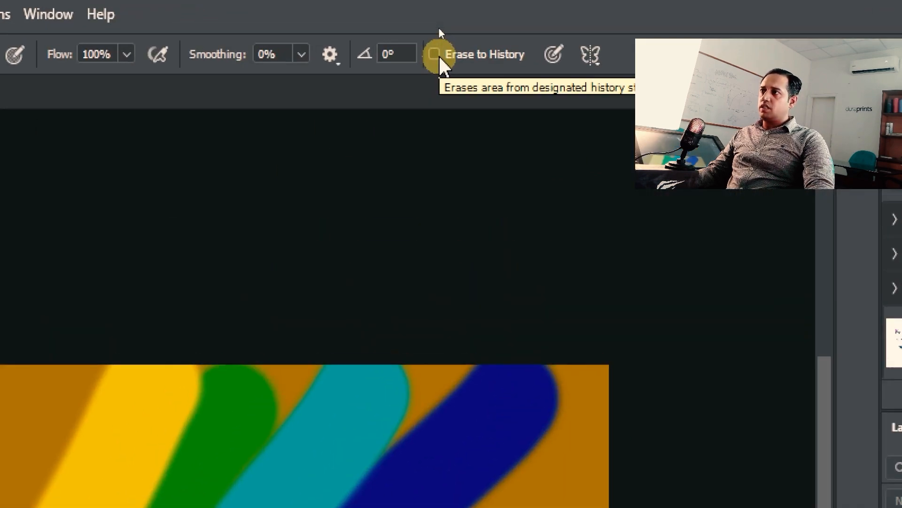
{"action": "left_click", "coordinate": [436, 27]}
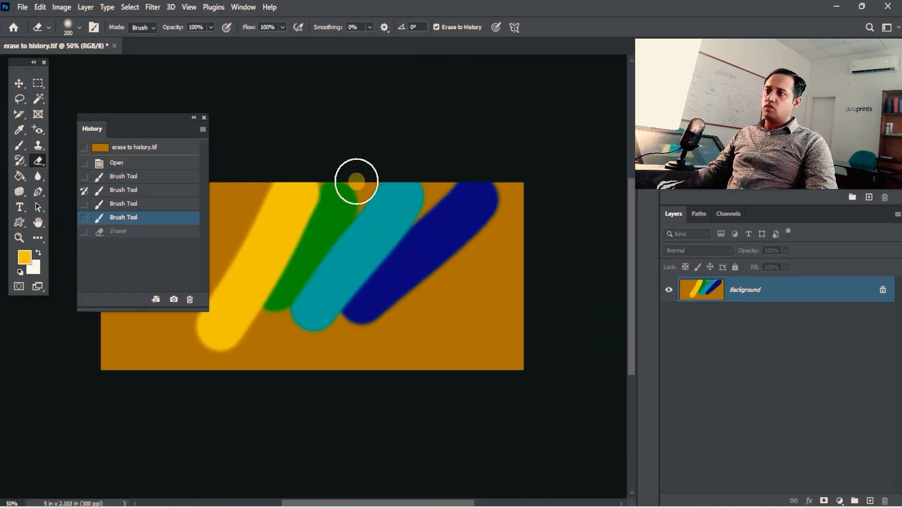
{"action": "mouse_move", "coordinate": [357, 181]}
{"action": "left_mouse_down"}
{"action": "mouse_move", "coordinate": [307, 275]}
{"action": "mouse_move", "coordinate": [325, 221]}
{"action": "mouse_move", "coordinate": [269, 314]}
{"action": "mouse_move", "coordinate": [303, 201]}
{"action": "mouse_move", "coordinate": [202, 343]}
{"action": "left_mouse_up"}
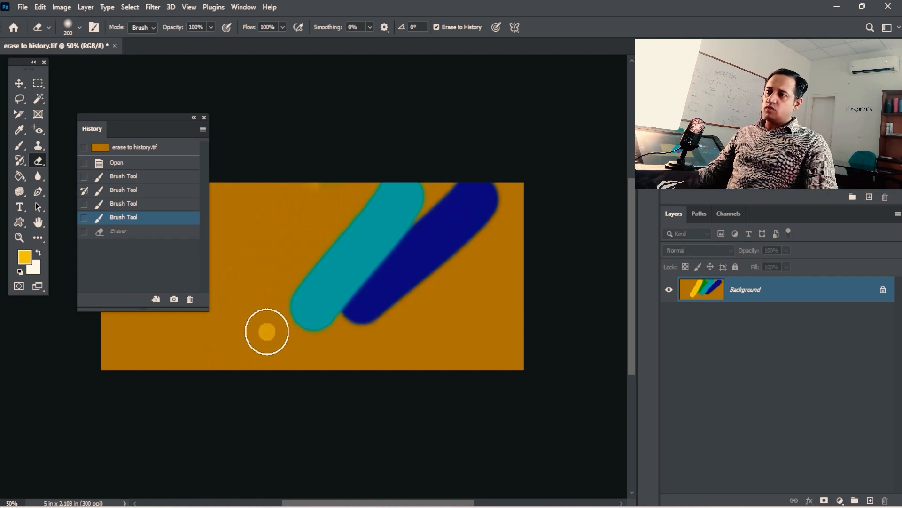
{"action": "key", "text": "ctrl+z"}
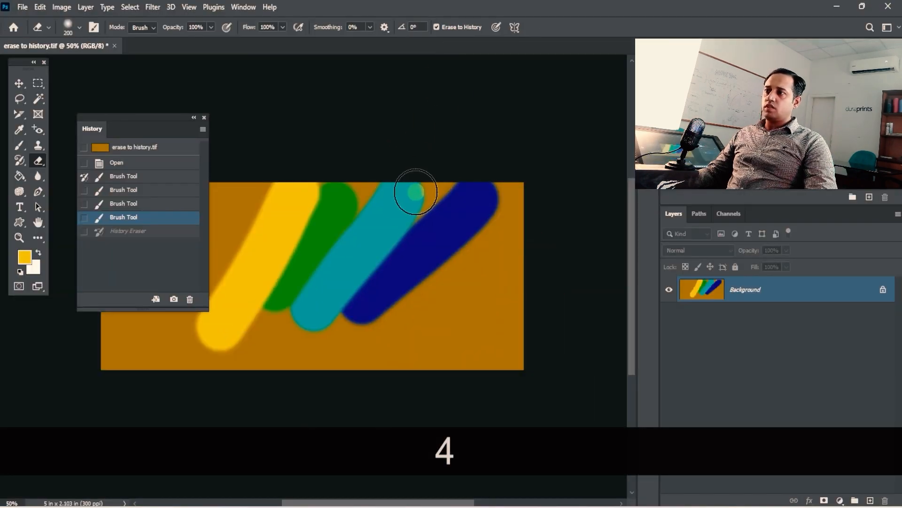
Step: Erase over the yellow, green and teal strokes using the first Brush Tool state as the history source
{"action": "mouse_move", "coordinate": [417, 185]}
{"action": "left_mouse_down"}
{"action": "mouse_move", "coordinate": [318, 311]}
{"action": "mouse_move", "coordinate": [338, 242]}
{"action": "mouse_move", "coordinate": [208, 352]}
{"action": "mouse_move", "coordinate": [215, 322]}
{"action": "mouse_move", "coordinate": [223, 369]}
{"action": "left_mouse_up"}
{"action": "mouse_move", "coordinate": [425, 163]}
{"action": "left_mouse_down"}
{"action": "mouse_move", "coordinate": [246, 260]}
{"action": "mouse_move", "coordinate": [401, 258]}
{"action": "mouse_move", "coordinate": [468, 223]}
{"action": "mouse_move", "coordinate": [457, 223]}
{"action": "left_mouse_up"}
{"action": "mouse_move", "coordinate": [457, 223]}
{"action": "left_mouse_down"}
{"action": "mouse_move", "coordinate": [475, 190]}
{"action": "mouse_move", "coordinate": [347, 308]}
{"action": "mouse_move", "coordinate": [389, 300]}
{"action": "left_mouse_up"}
{"action": "mouse_move", "coordinate": [390, 300]}
{"action": "left_mouse_down"}
{"action": "mouse_move", "coordinate": [376, 272]}
{"action": "mouse_move", "coordinate": [471, 201]}
{"action": "left_mouse_up"}
{"action": "left_click_drag", "start_coordinate": [471, 201], "coordinate": [326, 301]}
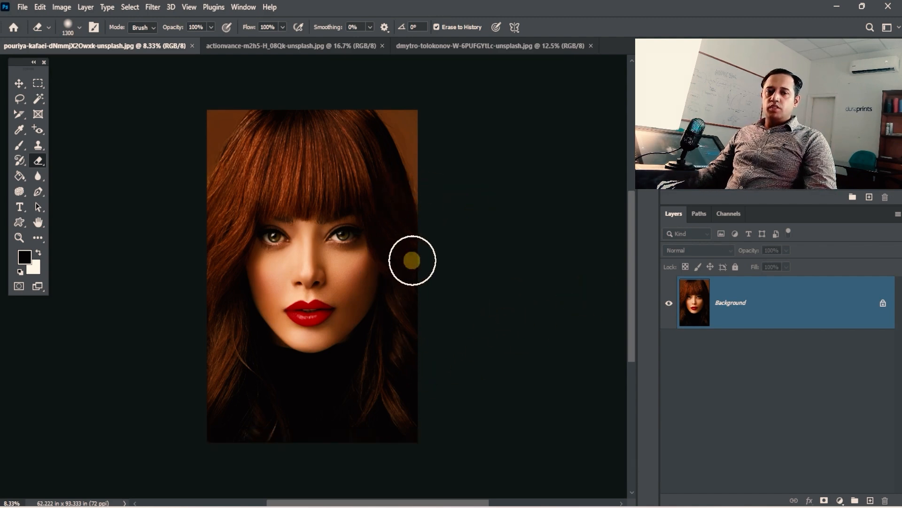
Step: Look through the three open portrait images
{"action": "left_click", "coordinate": [315, 42]}
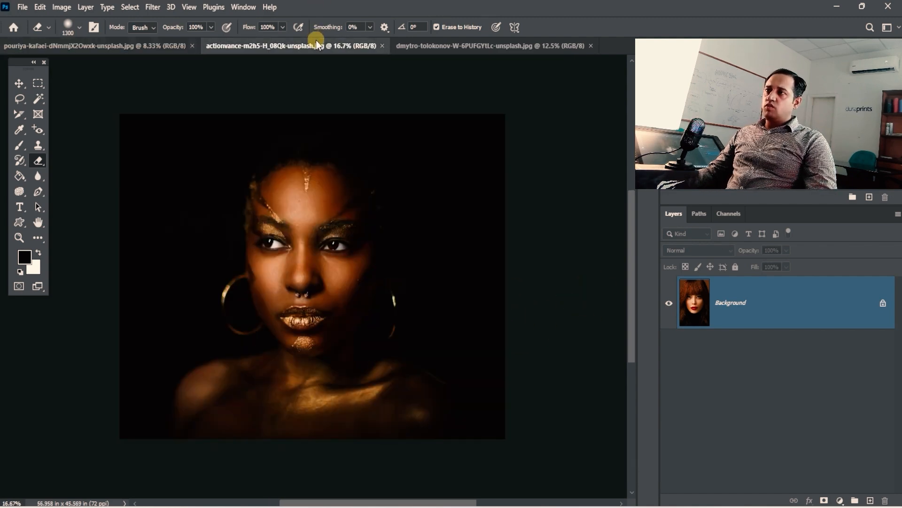
{"action": "left_click", "coordinate": [481, 46]}
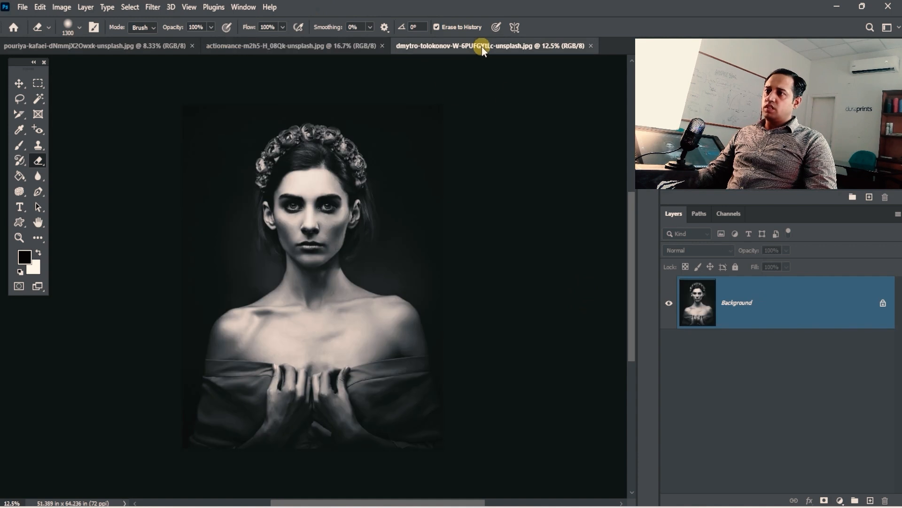
{"action": "left_click", "coordinate": [156, 47]}
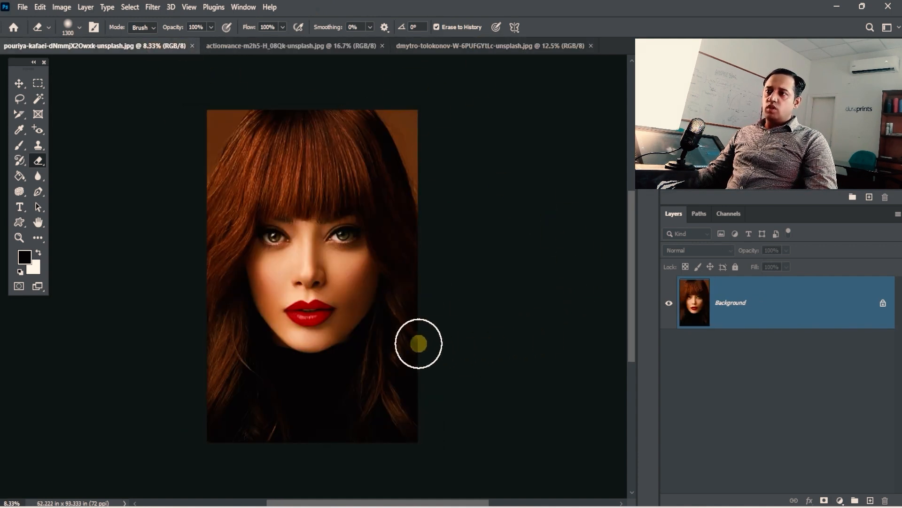
{"action": "left_click", "coordinate": [312, 46]}
Step: Copy a rectangular area around the flower-crowned woman's head and paste it as a new layer in the red-haired portrait
{"action": "left_click", "coordinate": [437, 47]}
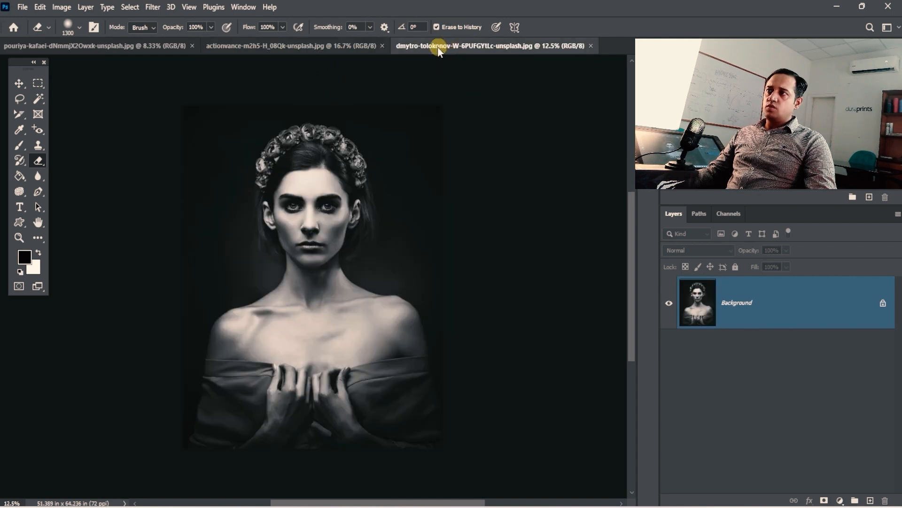
{"action": "left_click", "coordinate": [37, 84]}
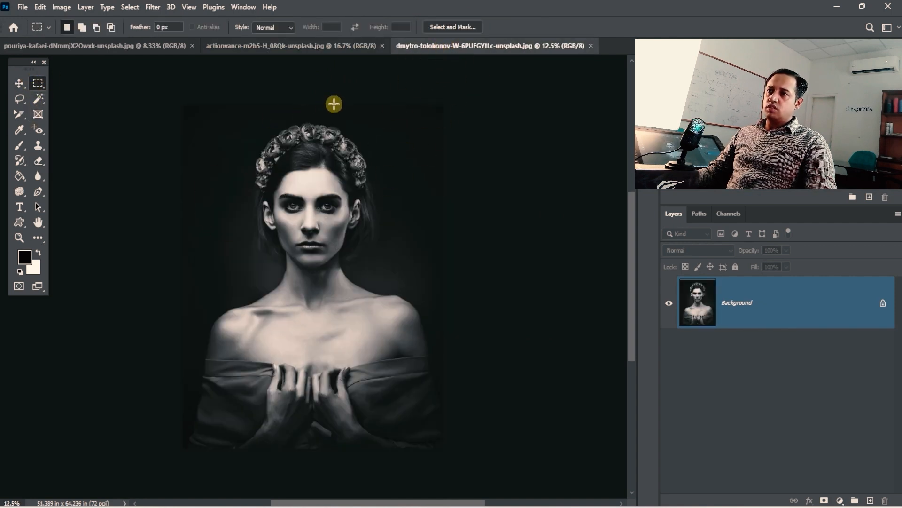
{"action": "left_click_drag", "start_coordinate": [334, 104], "coordinate": [118, 379]}
{"action": "key", "text": "ctrl+c"}
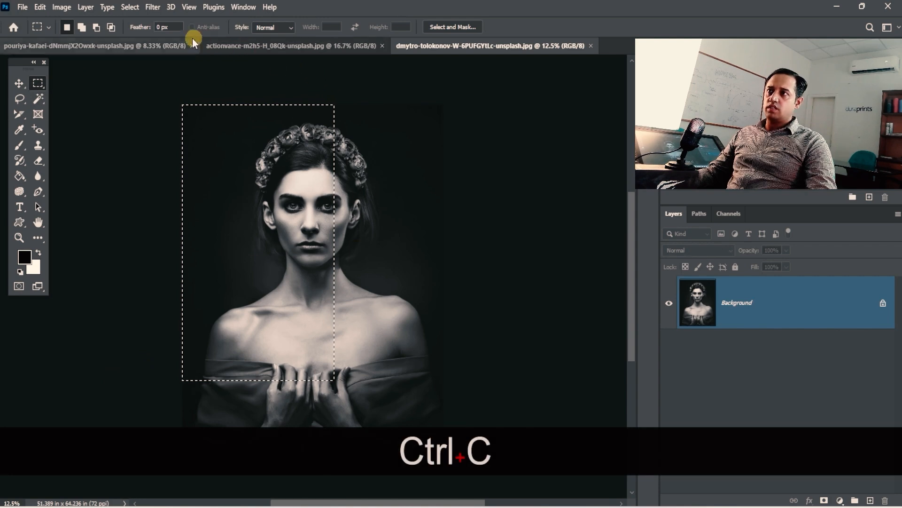
{"action": "left_click", "coordinate": [338, 131]}
{"action": "left_click_drag", "start_coordinate": [233, 104], "coordinate": [388, 278]}
{"action": "key", "text": "ctrl+c"}
{"action": "left_click", "coordinate": [162, 46]}
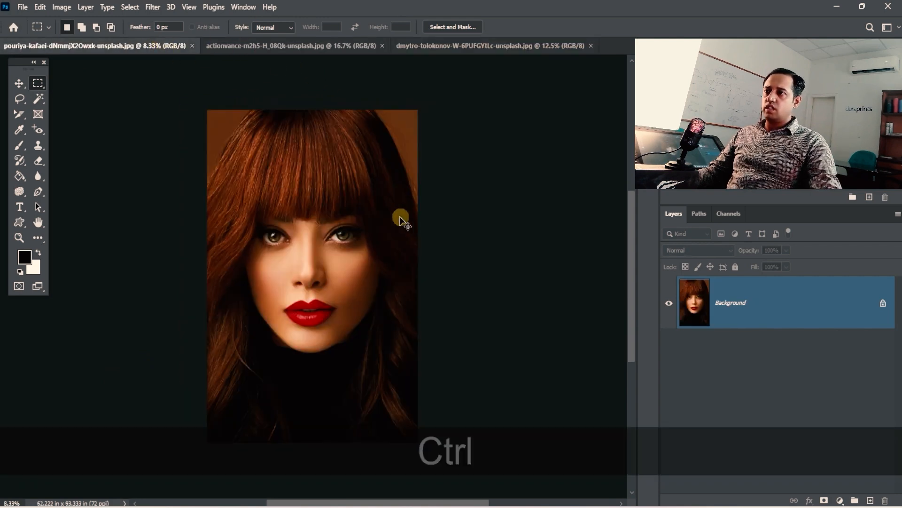
{"action": "key", "text": "ctrl+v"}
Step: Enlarge the pasted black-and-white portrait until it spans the full canvas width and position it over the red-haired woman
{"action": "key", "text": "ctrl+t"}
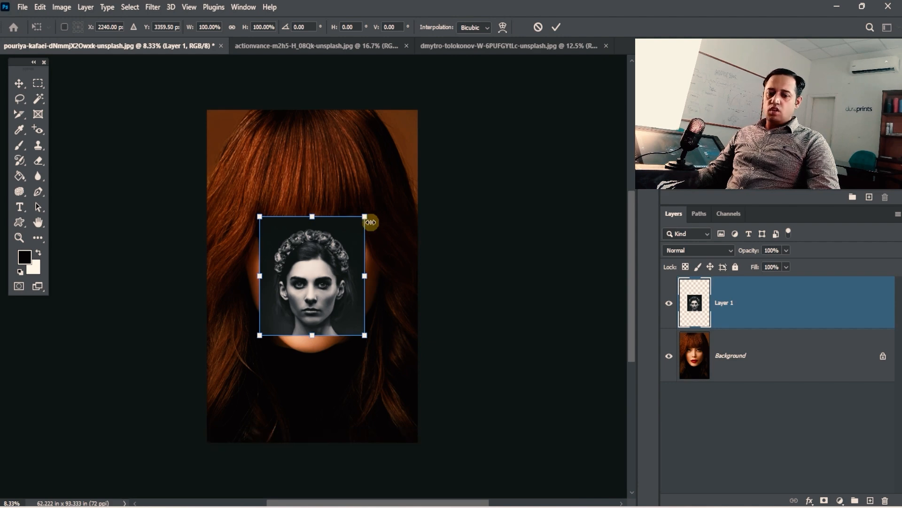
{"action": "key", "text": "Escape"}
{"action": "key", "text": "ctrl+t"}
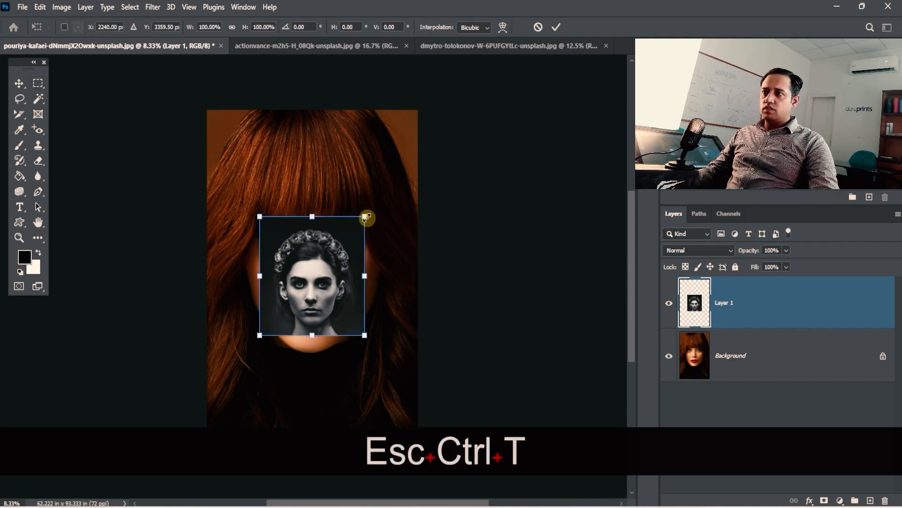
{"action": "left_click_drag", "start_coordinate": [364, 213], "coordinate": [482, 94]}
{"action": "left_click_drag", "start_coordinate": [418, 169], "coordinate": [361, 215]}
{"action": "left_click_drag", "start_coordinate": [417, 137], "coordinate": [384, 196]}
{"action": "left_click_drag", "start_coordinate": [496, 111], "coordinate": [464, 164]}
{"action": "double_click", "coordinate": [370, 269]}
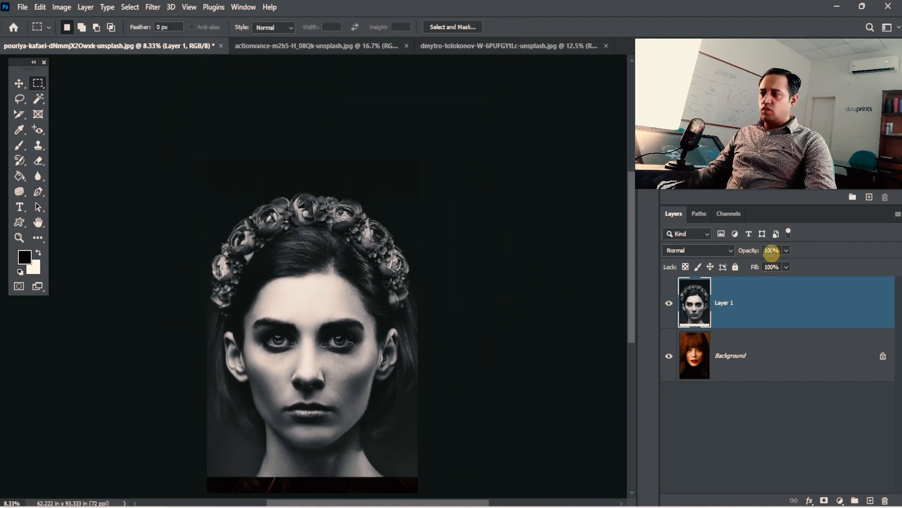
Step: Lower Layer 1's opacity to 52% and move it up so its eyes, nose and lips line up with the face below
{"action": "left_click", "coordinate": [762, 266]}
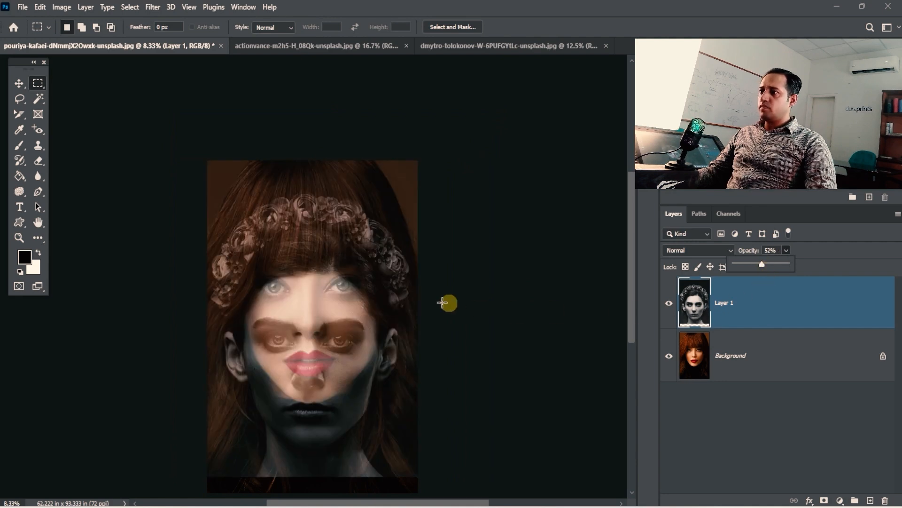
{"action": "left_click_drag", "start_coordinate": [447, 302], "coordinate": [487, 225]}
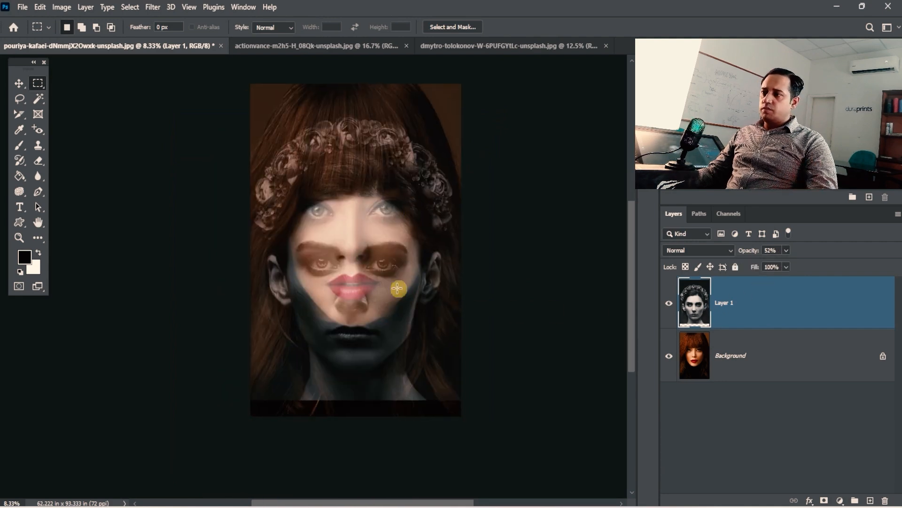
{"action": "key", "text": "ctrl+t"}
{"action": "left_click_drag", "start_coordinate": [387, 296], "coordinate": [392, 247]}
{"action": "key", "text": "ctrl+space"}
{"action": "left_click_drag", "start_coordinate": [380, 227], "coordinate": [420, 230]}
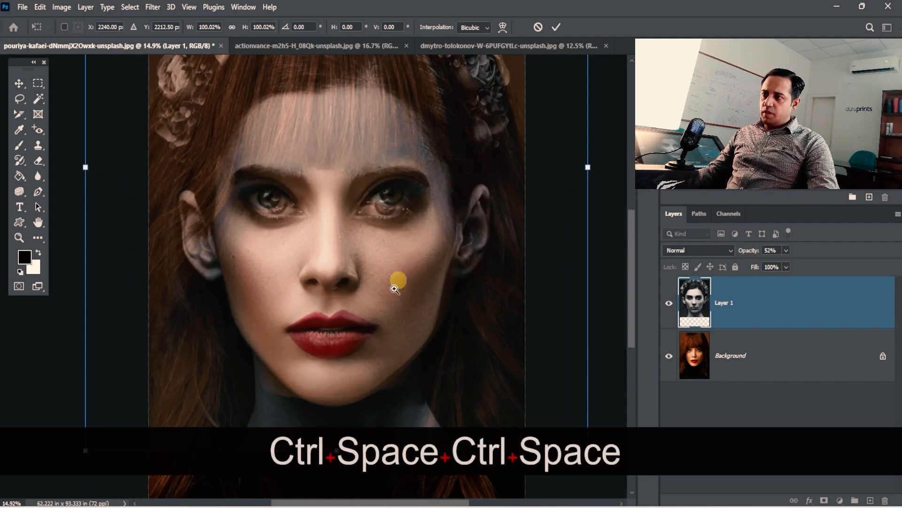
{"action": "left_click_drag", "start_coordinate": [395, 289], "coordinate": [372, 273]}
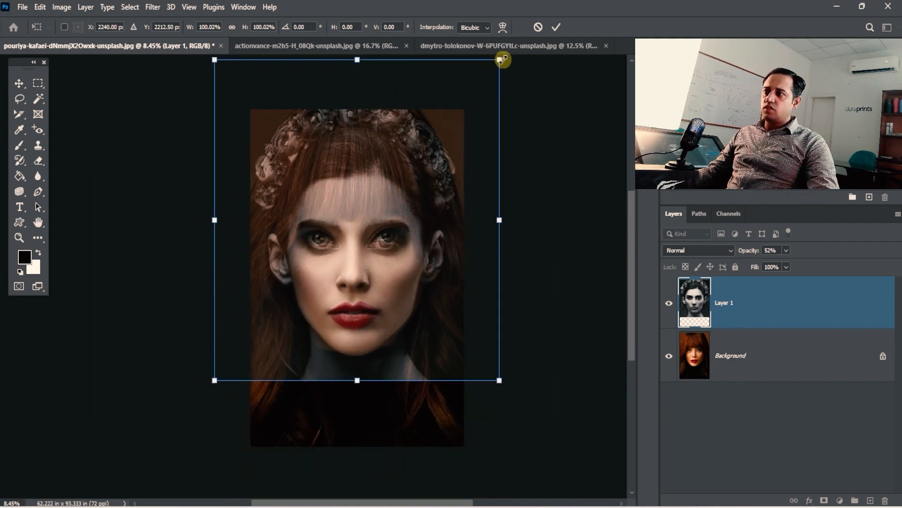
Step: Scale Layer 1 to about 103% to match the face size underneath and apply the transform
{"action": "key", "text": "shift"}
{"action": "left_click_drag", "start_coordinate": [501, 59], "coordinate": [486, 115]}
{"action": "key", "text": "space"}
{"action": "left_click_drag", "start_coordinate": [437, 303], "coordinate": [440, 162]}
{"action": "key", "text": "Return"}
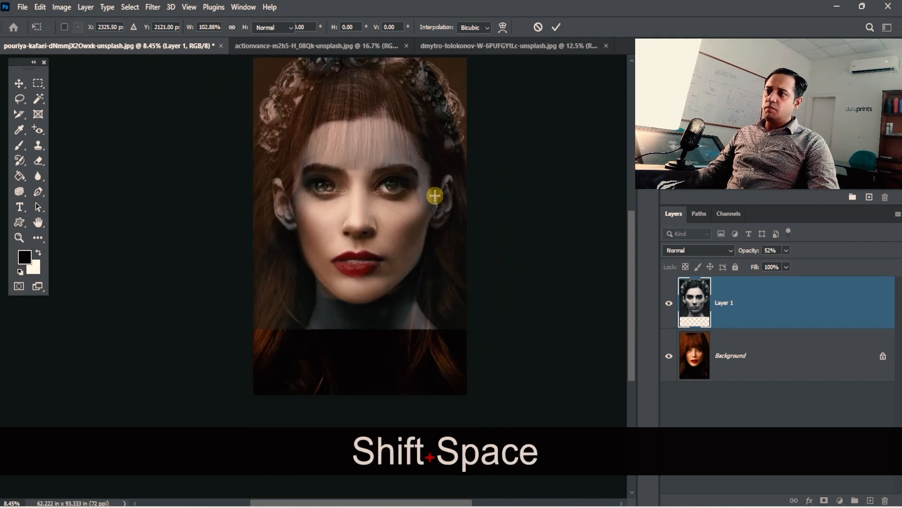
{"action": "left_click_drag", "start_coordinate": [434, 195], "coordinate": [434, 203]}
Step: Restore Layer 1's opacity to 100% and hide the layer
{"action": "left_click", "coordinate": [787, 250]}
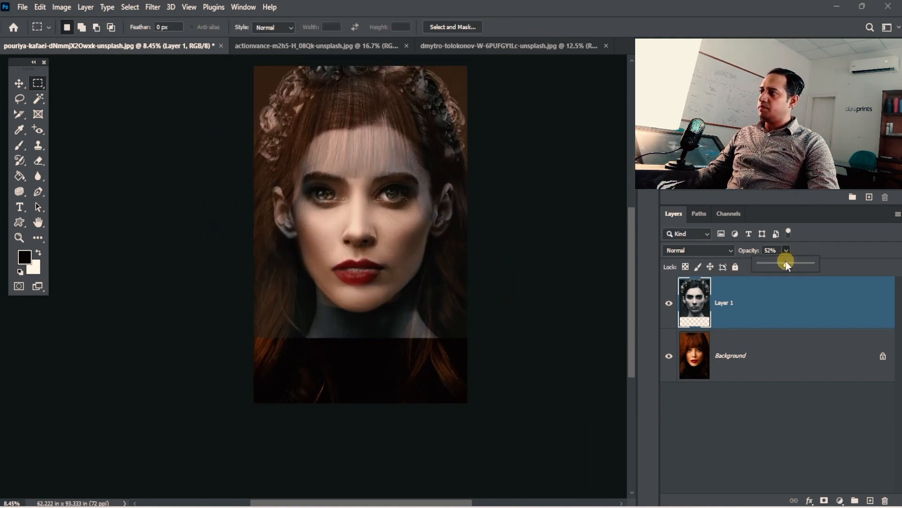
{"action": "left_click_drag", "start_coordinate": [786, 263], "coordinate": [870, 270]}
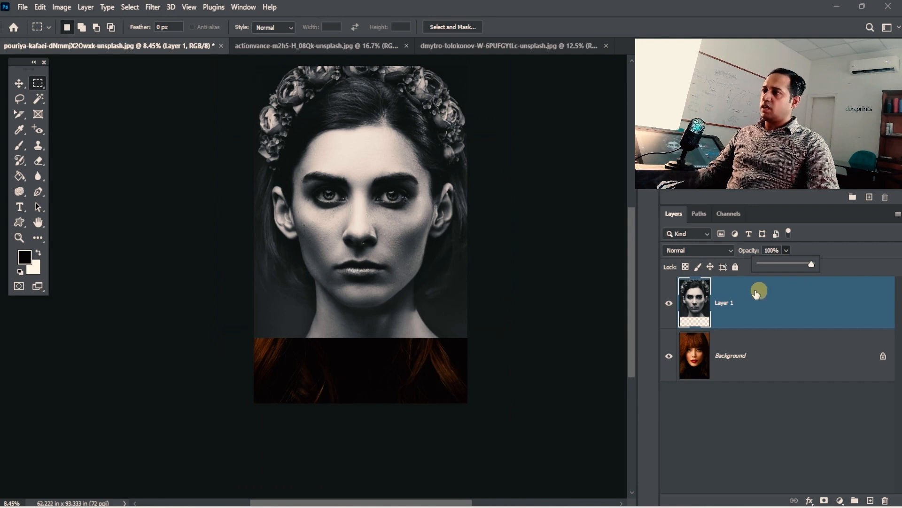
{"action": "left_click", "coordinate": [670, 303]}
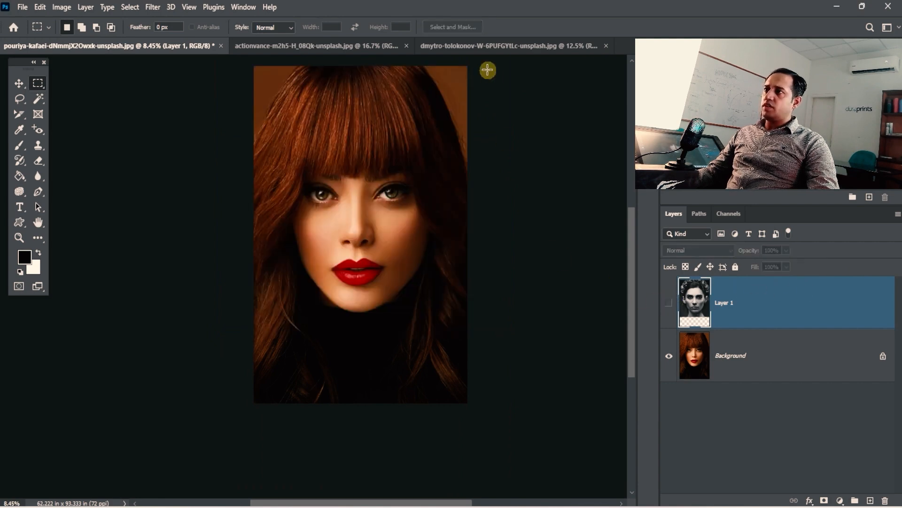
Step: Copy a rectangular selection around the woman with gold makeup and paste it above Layer 1 in the red-haired portrait
{"action": "left_click", "coordinate": [366, 45]}
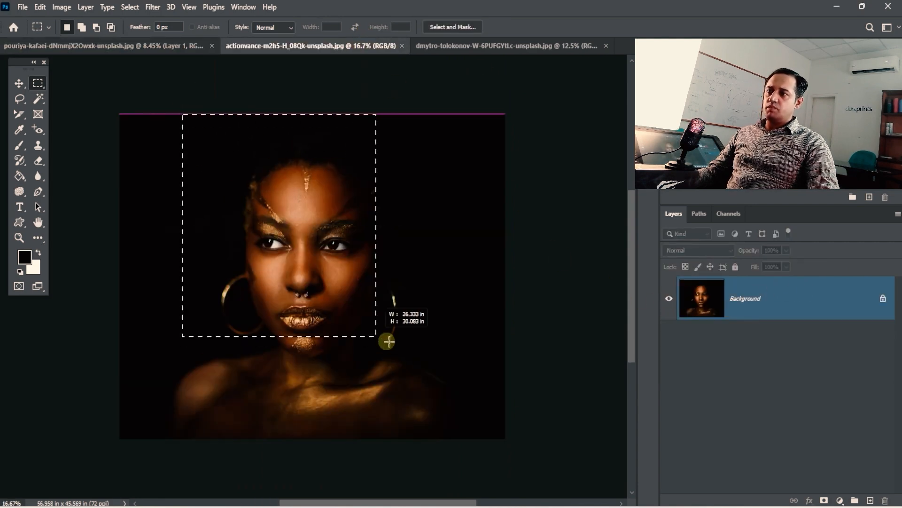
{"action": "left_click_drag", "start_coordinate": [418, 400], "coordinate": [444, 439]}
{"action": "key", "text": "ctrl+c"}
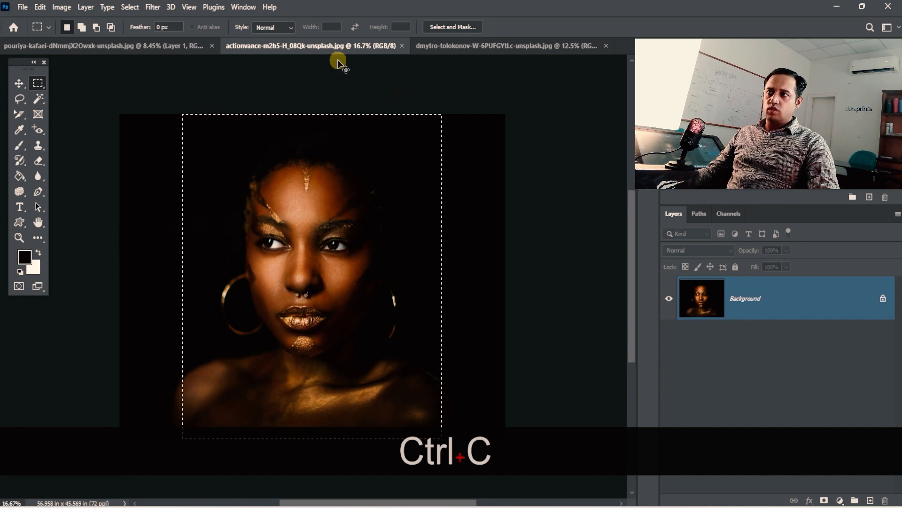
{"action": "left_click", "coordinate": [186, 43]}
{"action": "left_click", "coordinate": [746, 346]}
{"action": "left_click", "coordinate": [734, 305]}
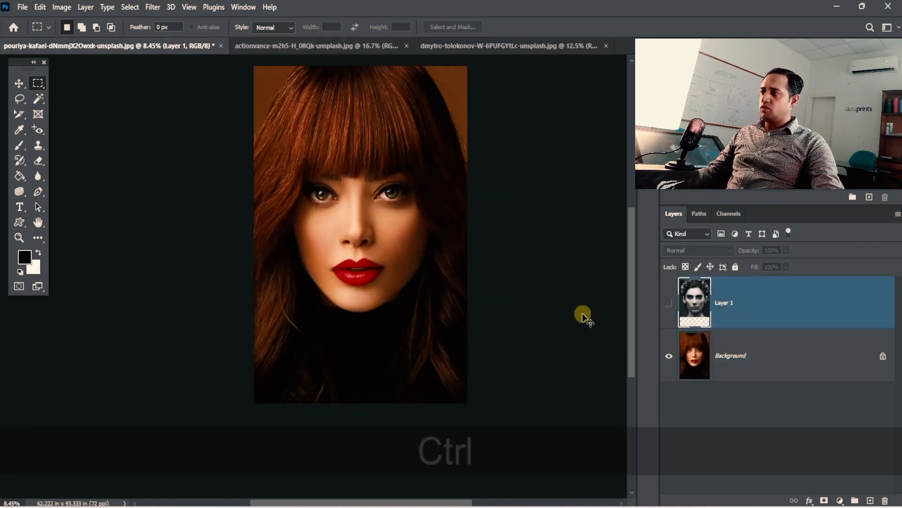
{"action": "key", "text": "ctrl+v"}
Step: Enlarge the pasted gold-makeup portrait to cover the canvas width, position it over the face and apply the transform
{"action": "key", "text": "ctrl+t"}
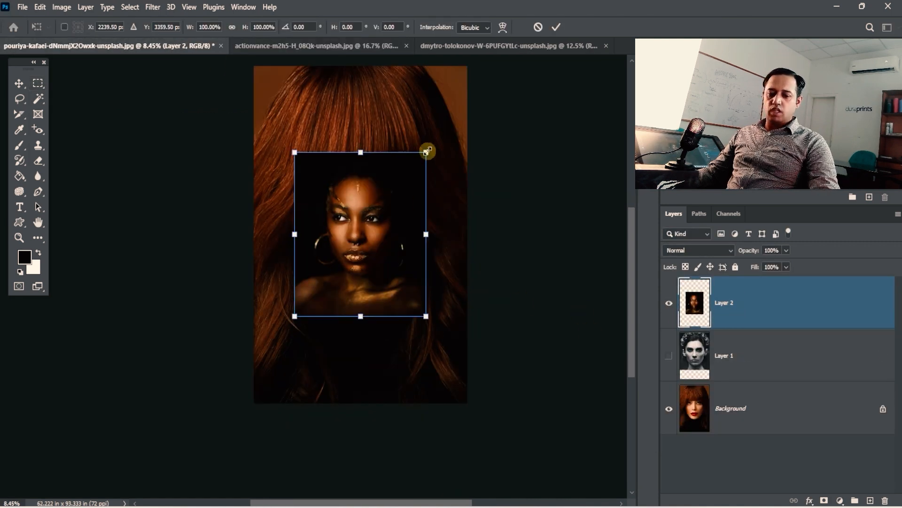
{"action": "left_click_drag", "start_coordinate": [427, 152], "coordinate": [567, 90]}
{"action": "left_click_drag", "start_coordinate": [418, 293], "coordinate": [376, 362]}
{"action": "left_click_drag", "start_coordinate": [395, 306], "coordinate": [409, 124]}
{"action": "left_click_drag", "start_coordinate": [402, 173], "coordinate": [389, 205]}
{"action": "key", "text": "Return"}
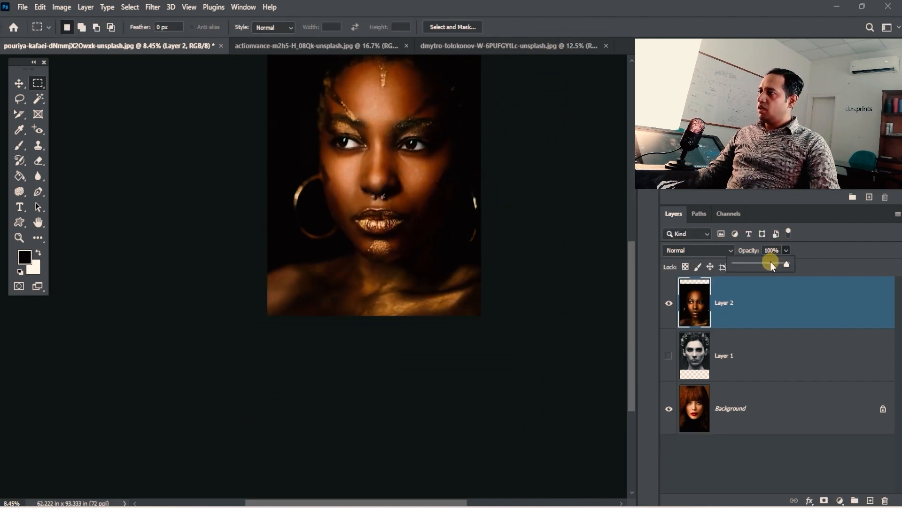
Step: Lower Layer 2's opacity to 61%, then move and slightly enlarge it so its facial features align with the face below
{"action": "left_click_drag", "start_coordinate": [771, 261], "coordinate": [739, 262]}
{"action": "key", "text": "space"}
{"action": "key", "text": "ctrl+t"}
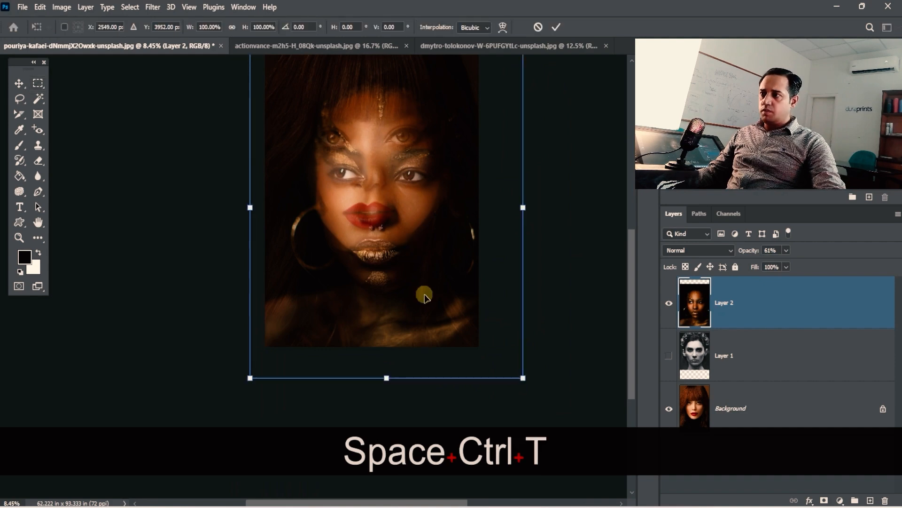
{"action": "left_click_drag", "start_coordinate": [424, 295], "coordinate": [417, 259]}
{"action": "left_click_drag", "start_coordinate": [392, 227], "coordinate": [415, 196]}
{"action": "left_click_drag", "start_coordinate": [496, 246], "coordinate": [431, 246]}
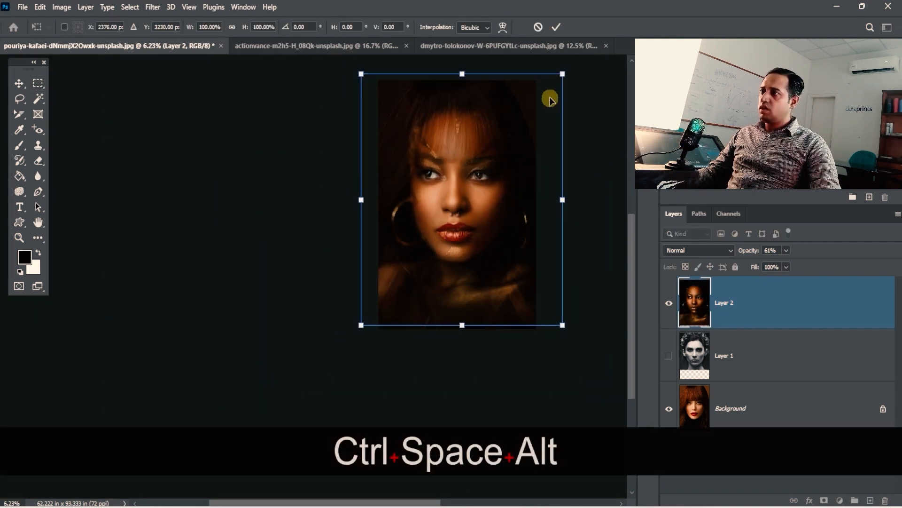
{"action": "left_click_drag", "start_coordinate": [565, 75], "coordinate": [575, 66]}
{"action": "left_click_drag", "start_coordinate": [529, 144], "coordinate": [526, 151]}
{"action": "key", "text": "Return"}
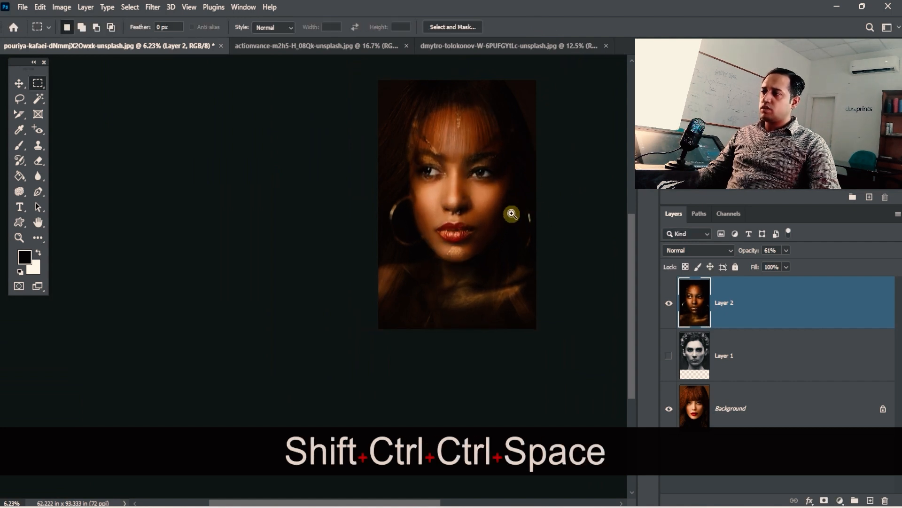
Step: Hide Layer 2, then select Layer 1 and make it visible
{"action": "left_click_drag", "start_coordinate": [527, 204], "coordinate": [426, 202]}
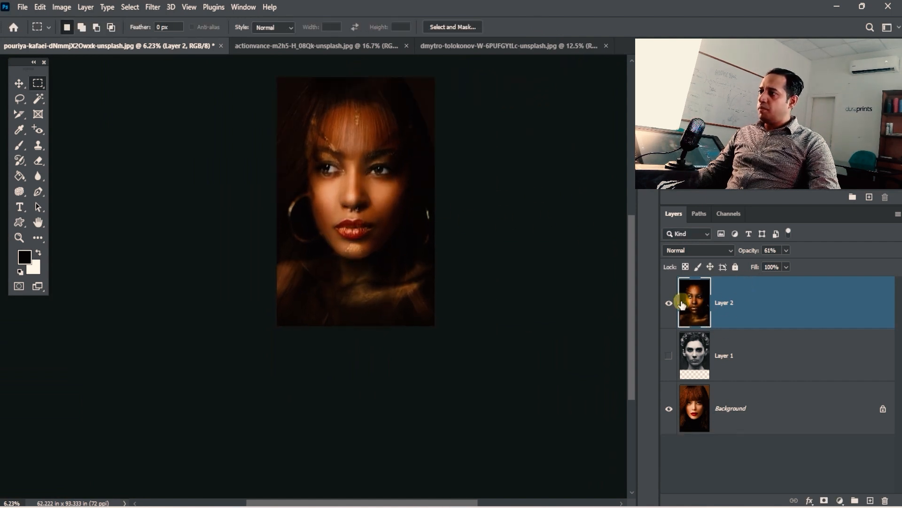
{"action": "left_click", "coordinate": [669, 304]}
{"action": "left_click", "coordinate": [708, 337]}
{"action": "left_click", "coordinate": [671, 366]}
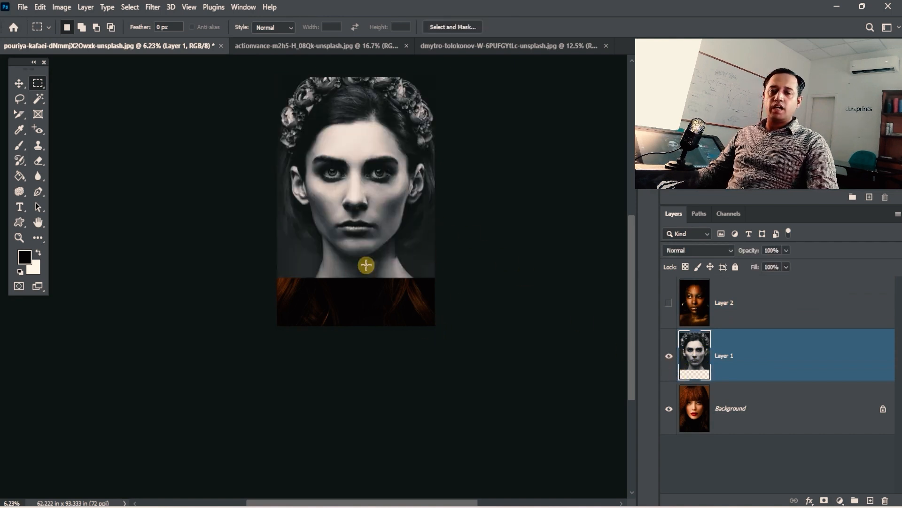
Step: With a 2000 px Eraser and Erase to History off, erase Layer 1's right half and lower face, then compare it hidden and shown
{"action": "left_click", "coordinate": [39, 161]}
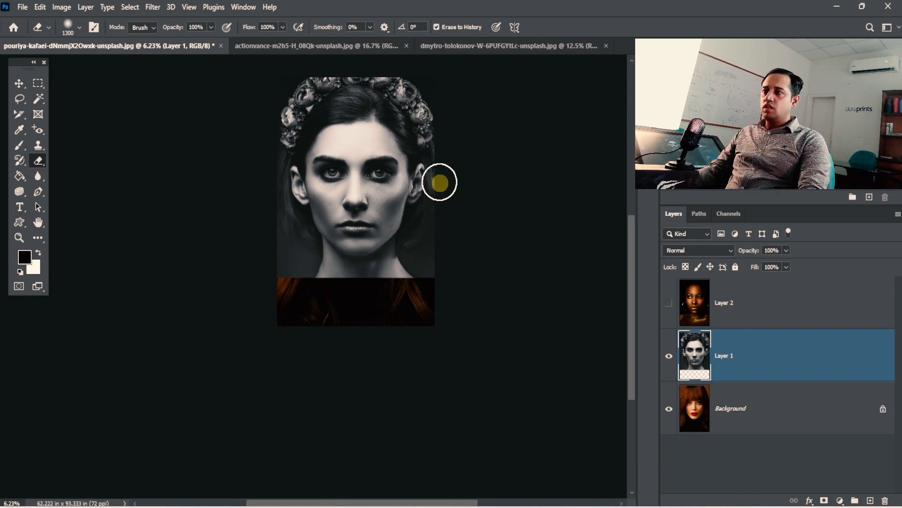
{"action": "key", "text": "bracketright"}
{"action": "key", "text": "bracketright"}
{"action": "key", "text": "bracketright"}
{"action": "key", "text": "bracketright"}
{"action": "key", "text": "bracketright"}
{"action": "key", "text": "bracketright"}
{"action": "key", "text": "bracketright"}
{"action": "key", "text": "bracketright"}
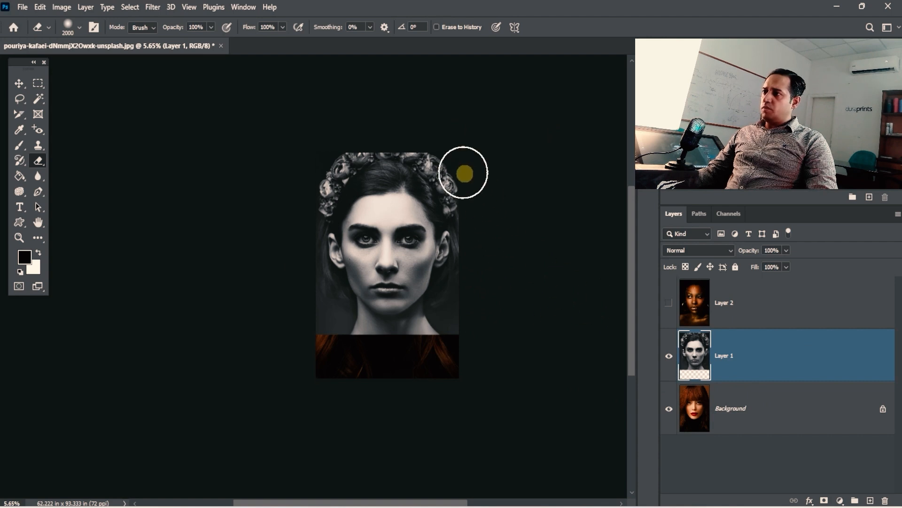
{"action": "mouse_move", "coordinate": [431, 158]}
{"action": "left_mouse_down"}
{"action": "mouse_move", "coordinate": [418, 240]}
{"action": "mouse_move", "coordinate": [451, 172]}
{"action": "mouse_move", "coordinate": [460, 294]}
{"action": "mouse_move", "coordinate": [446, 325]}
{"action": "mouse_move", "coordinate": [428, 192]}
{"action": "mouse_move", "coordinate": [407, 150]}
{"action": "mouse_move", "coordinate": [423, 216]}
{"action": "mouse_move", "coordinate": [410, 263]}
{"action": "mouse_move", "coordinate": [388, 294]}
{"action": "mouse_move", "coordinate": [408, 257]}
{"action": "mouse_move", "coordinate": [369, 297]}
{"action": "mouse_move", "coordinate": [330, 315]}
{"action": "mouse_move", "coordinate": [331, 336]}
{"action": "mouse_move", "coordinate": [477, 340]}
{"action": "left_mouse_up"}
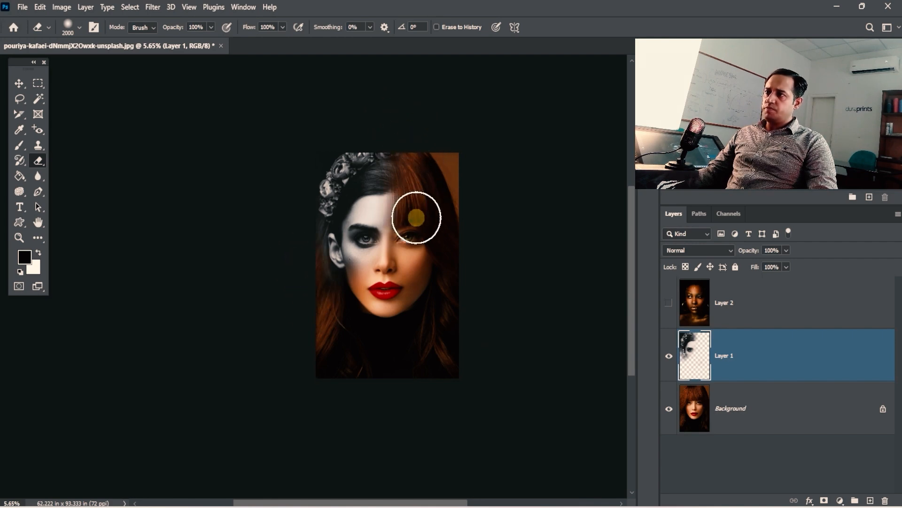
{"action": "left_click_drag", "start_coordinate": [417, 218], "coordinate": [481, 338]}
{"action": "left_click", "coordinate": [670, 359]}
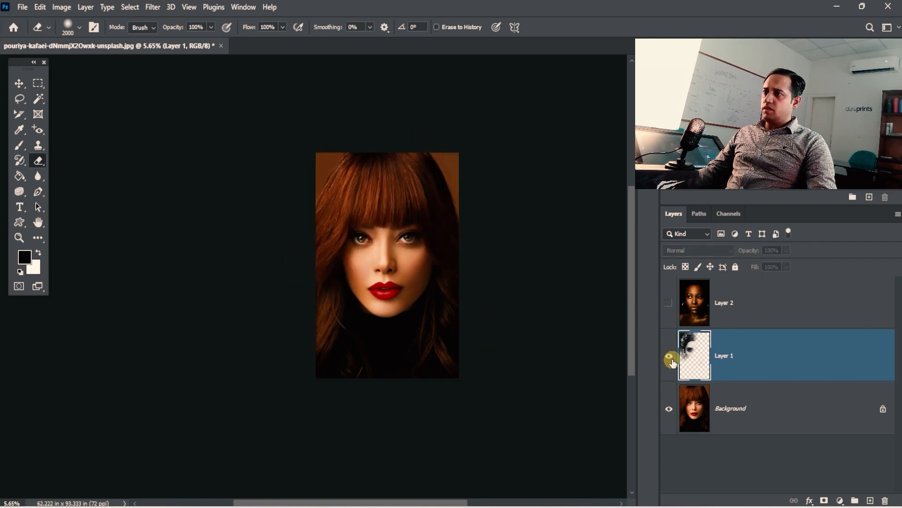
{"action": "left_click", "coordinate": [670, 360]}
Step: Enlarge Layer 1 slightly from its lower-left corner to fit the face below and apply the transform
{"action": "key", "text": "ctrl+space"}
{"action": "left_click_drag", "start_coordinate": [425, 199], "coordinate": [413, 282]}
{"action": "key", "text": "ctrl+t"}
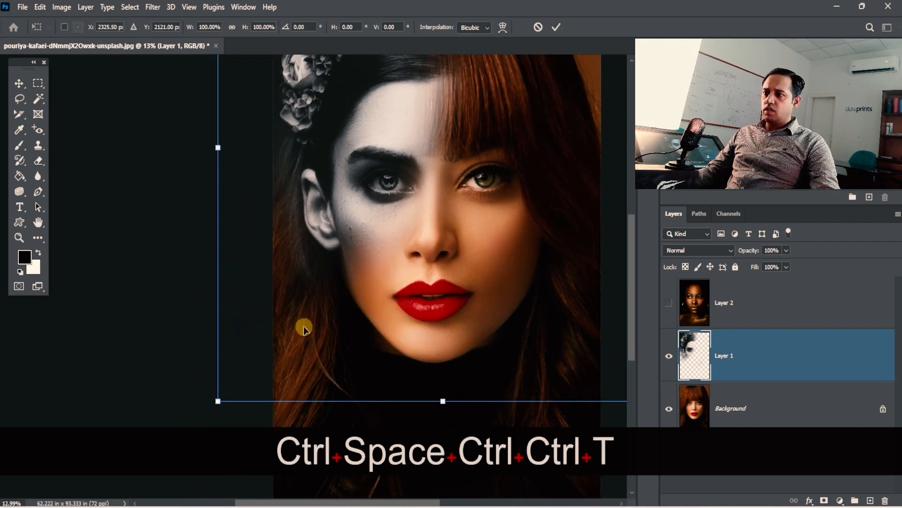
{"action": "left_click_drag", "start_coordinate": [216, 403], "coordinate": [209, 409]}
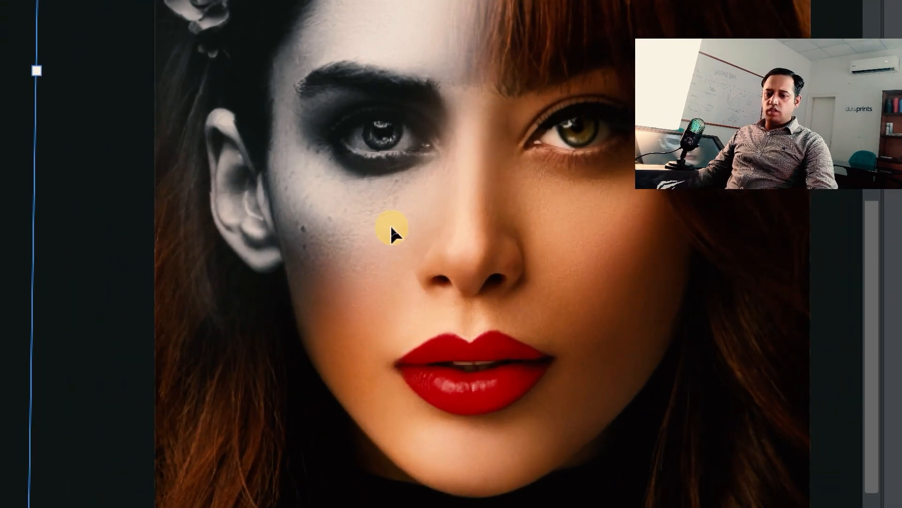
{"action": "key", "text": "Return"}
Step: Touch up the erased edge of Layer 1 around the nose and cheek, undoing the first eraser dab
{"action": "left_click", "coordinate": [431, 249]}
{"action": "key", "text": "ctrl+z"}
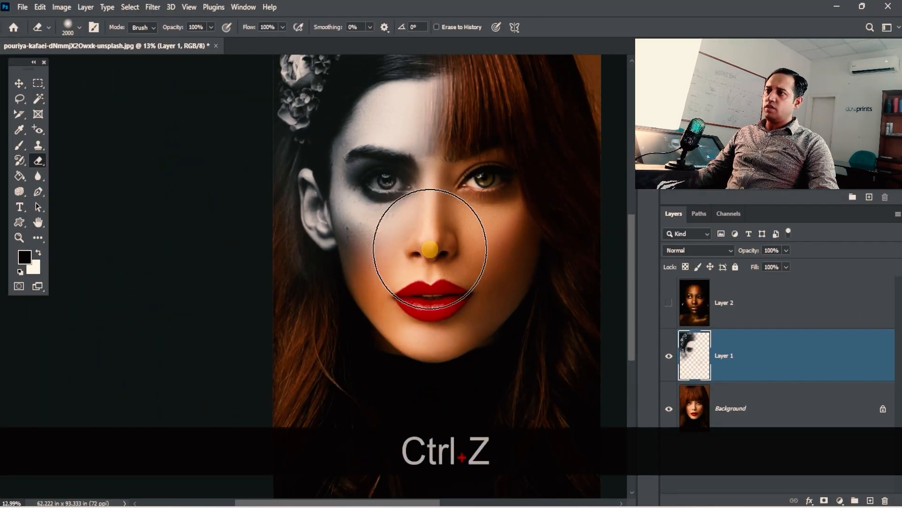
{"action": "left_click_drag", "start_coordinate": [469, 258], "coordinate": [445, 282]}
{"action": "left_click_drag", "start_coordinate": [414, 307], "coordinate": [399, 303]}
{"action": "left_click_drag", "start_coordinate": [340, 267], "coordinate": [231, 278]}
Step: Show Layer 2 at 100% opacity and erase its upper and left areas, keeping the gold lips, chin and shoulder
{"action": "left_click", "coordinate": [687, 316]}
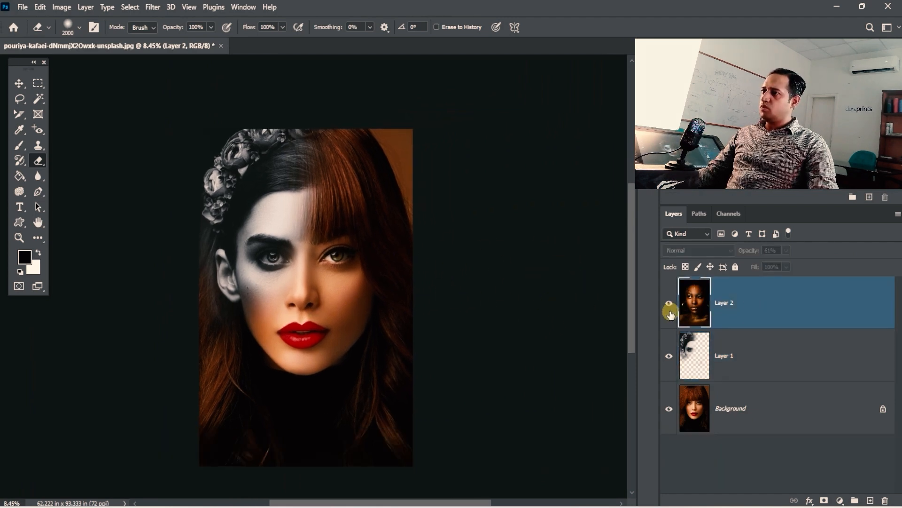
{"action": "left_click", "coordinate": [669, 303]}
{"action": "left_click_drag", "start_coordinate": [407, 244], "coordinate": [401, 216]}
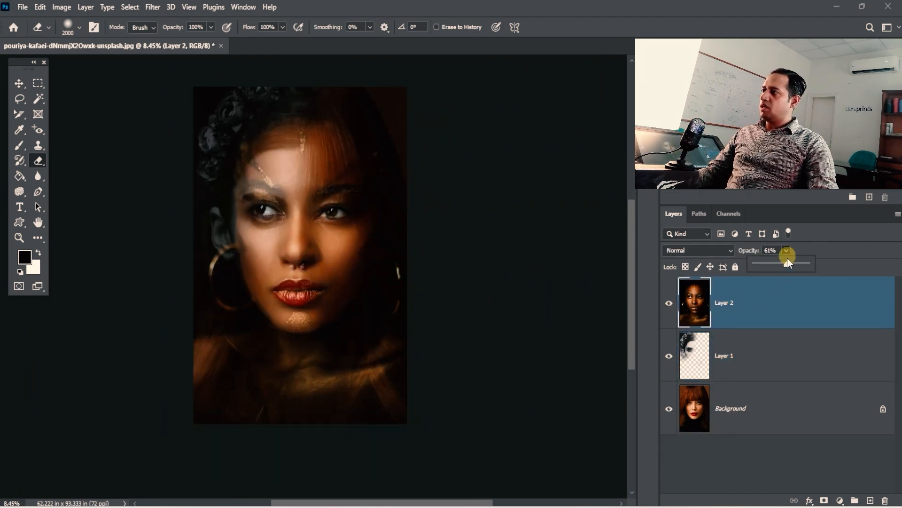
{"action": "left_click_drag", "start_coordinate": [795, 269], "coordinate": [812, 264]}
{"action": "mouse_move", "coordinate": [348, 117]}
{"action": "left_mouse_down"}
{"action": "mouse_move", "coordinate": [314, 162]}
{"action": "mouse_move", "coordinate": [381, 165]}
{"action": "mouse_move", "coordinate": [330, 203]}
{"action": "mouse_move", "coordinate": [376, 202]}
{"action": "mouse_move", "coordinate": [244, 254]}
{"action": "mouse_move", "coordinate": [216, 302]}
{"action": "mouse_move", "coordinate": [264, 105]}
{"action": "mouse_move", "coordinate": [282, 80]}
{"action": "mouse_move", "coordinate": [348, 80]}
{"action": "mouse_move", "coordinate": [368, 154]}
{"action": "mouse_move", "coordinate": [262, 216]}
{"action": "mouse_move", "coordinate": [204, 302]}
{"action": "mouse_move", "coordinate": [240, 301]}
{"action": "mouse_move", "coordinate": [202, 377]}
{"action": "mouse_move", "coordinate": [274, 259]}
{"action": "left_mouse_up"}
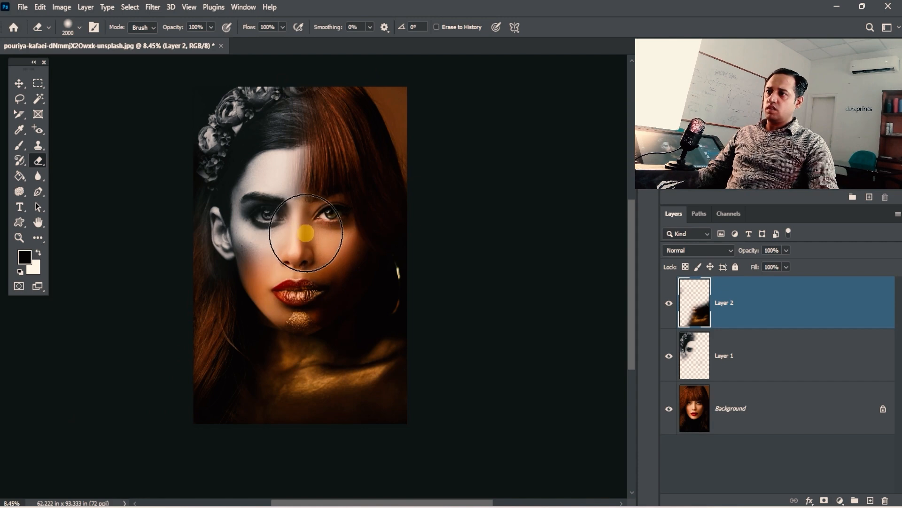
Step: Reduce the Eraser brush size to 1600 px
{"action": "key", "text": "bracketleft"}
{"action": "key", "text": "bracketleft"}
{"action": "key", "text": "bracketleft"}
{"action": "key", "text": "bracketleft"}
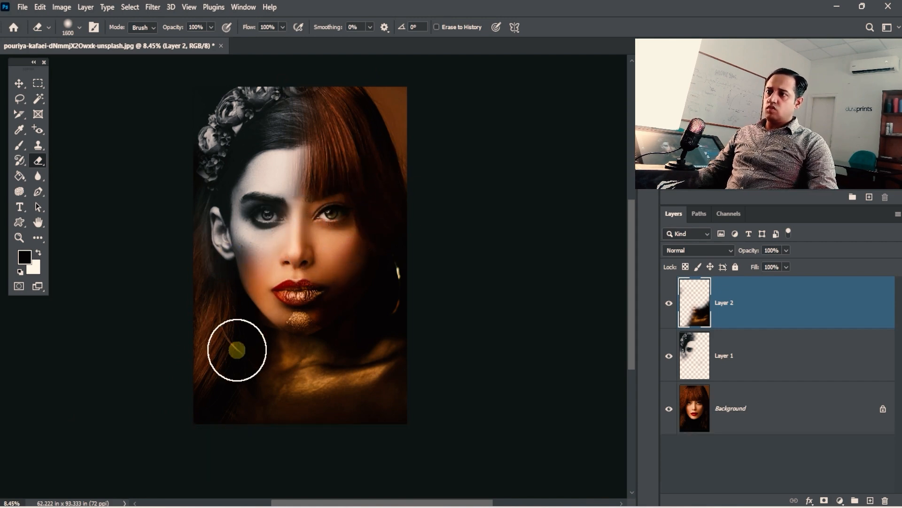
Step: Examine the blended composite as a whole and up close, checking the transitions around the eyes, forehead, nose, lips, chin and shoulder
{"action": "left_click", "coordinate": [358, 299], "text": "ctrl+alt"}
{"action": "left_click", "coordinate": [331, 318], "text": "ctrl+alt"}
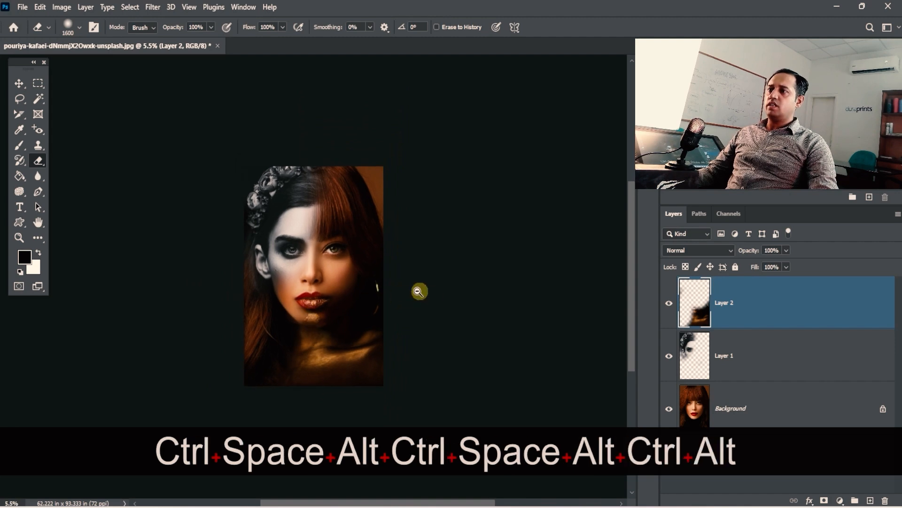
{"action": "left_click_drag", "start_coordinate": [391, 274], "coordinate": [389, 242]}
{"action": "left_click_drag", "start_coordinate": [346, 336], "coordinate": [397, 318]}
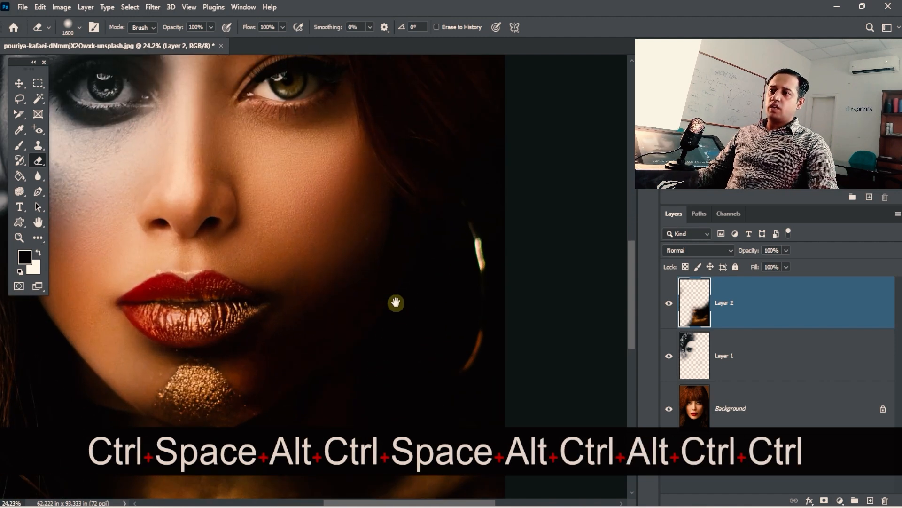
{"action": "left_click_drag", "start_coordinate": [423, 271], "coordinate": [400, 261]}
{"action": "left_click_drag", "start_coordinate": [369, 126], "coordinate": [395, 103]}
{"action": "left_click_drag", "start_coordinate": [444, 211], "coordinate": [383, 223]}
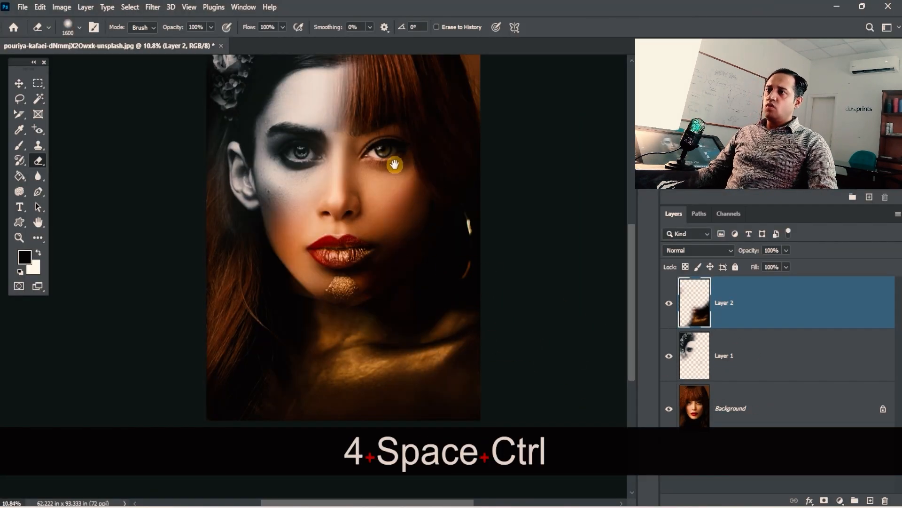
{"action": "left_click_drag", "start_coordinate": [393, 165], "coordinate": [396, 140]}
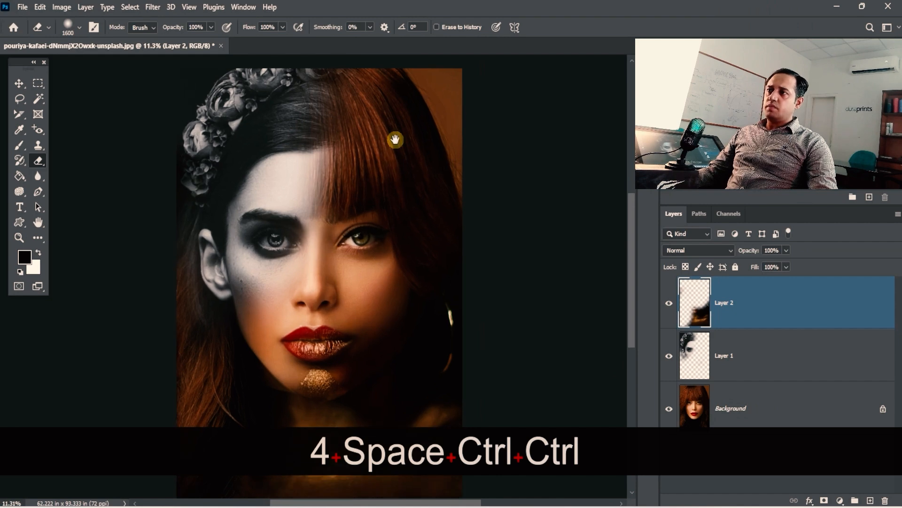
{"action": "left_click_drag", "start_coordinate": [458, 258], "coordinate": [442, 200]}
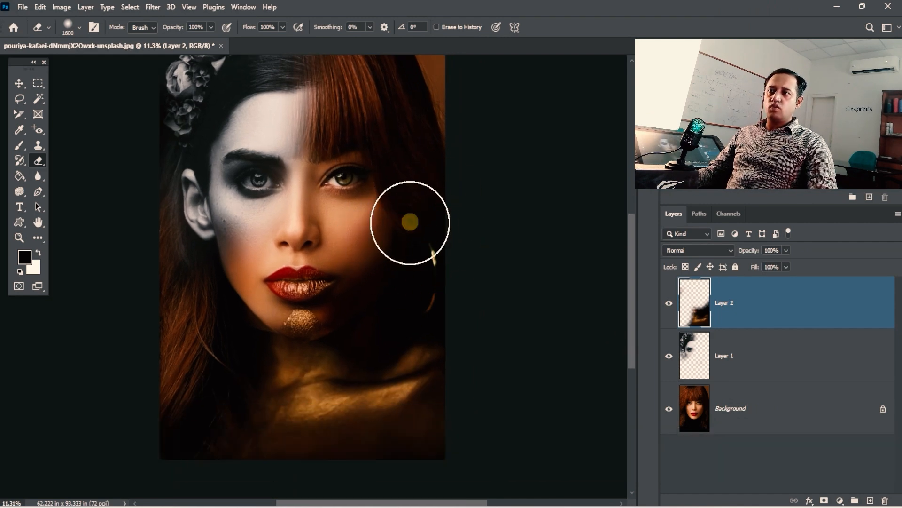
{"action": "left_click_drag", "start_coordinate": [333, 201], "coordinate": [314, 316]}
{"action": "left_click_drag", "start_coordinate": [286, 212], "coordinate": [324, 226]}
{"action": "left_click_drag", "start_coordinate": [328, 231], "coordinate": [314, 119]}
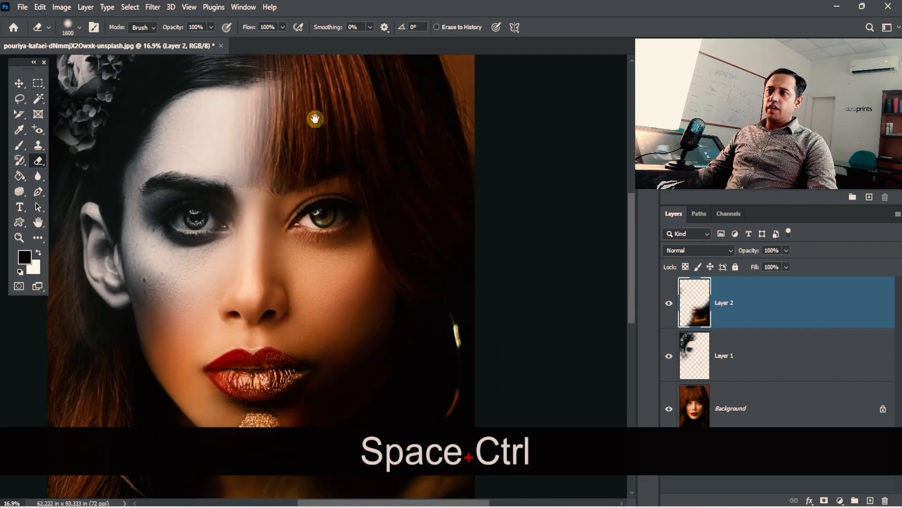
{"action": "left_click_drag", "start_coordinate": [348, 198], "coordinate": [314, 198]}
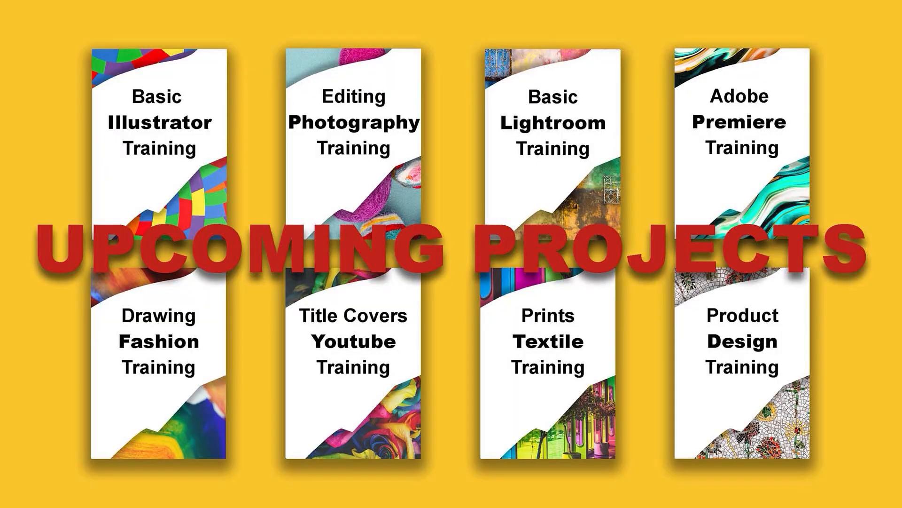